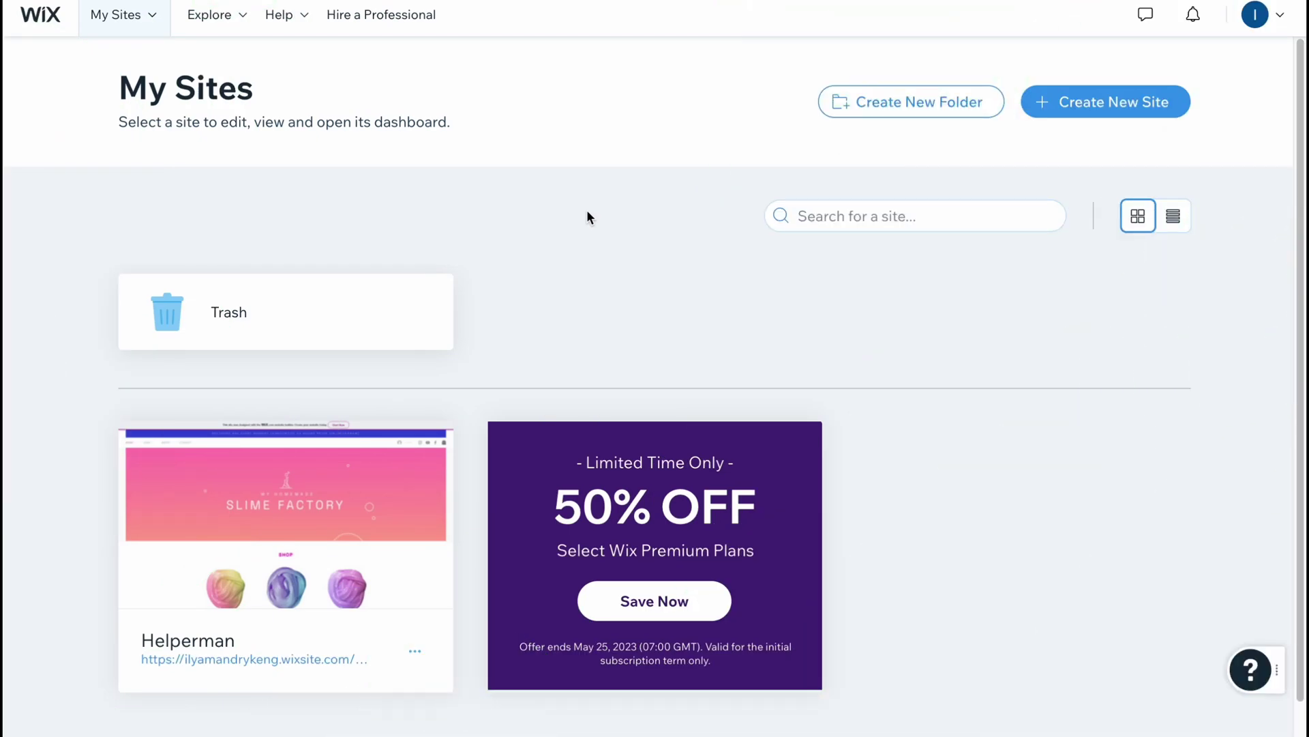
Start a new site and pick Apartment Rental after searching 'rent' in the website types.
scroll(597, 240, down, 1)
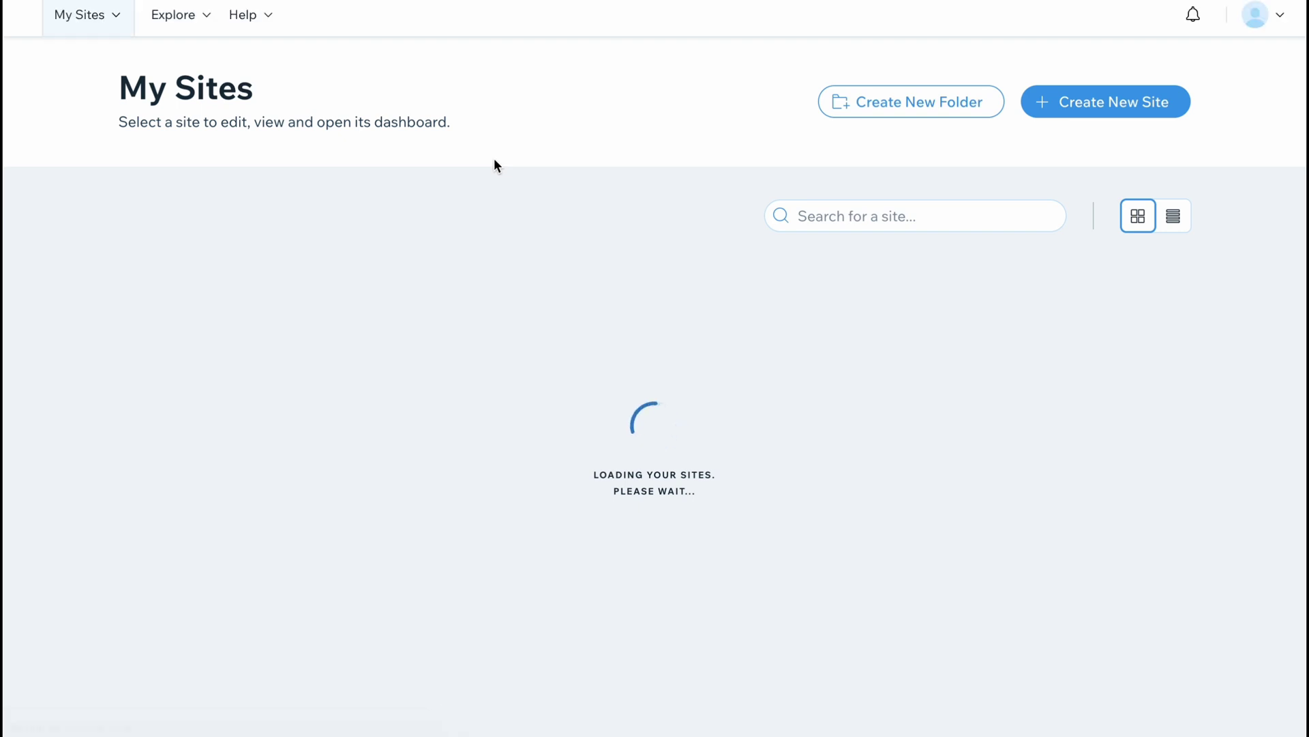
mouse_move(327, 503)
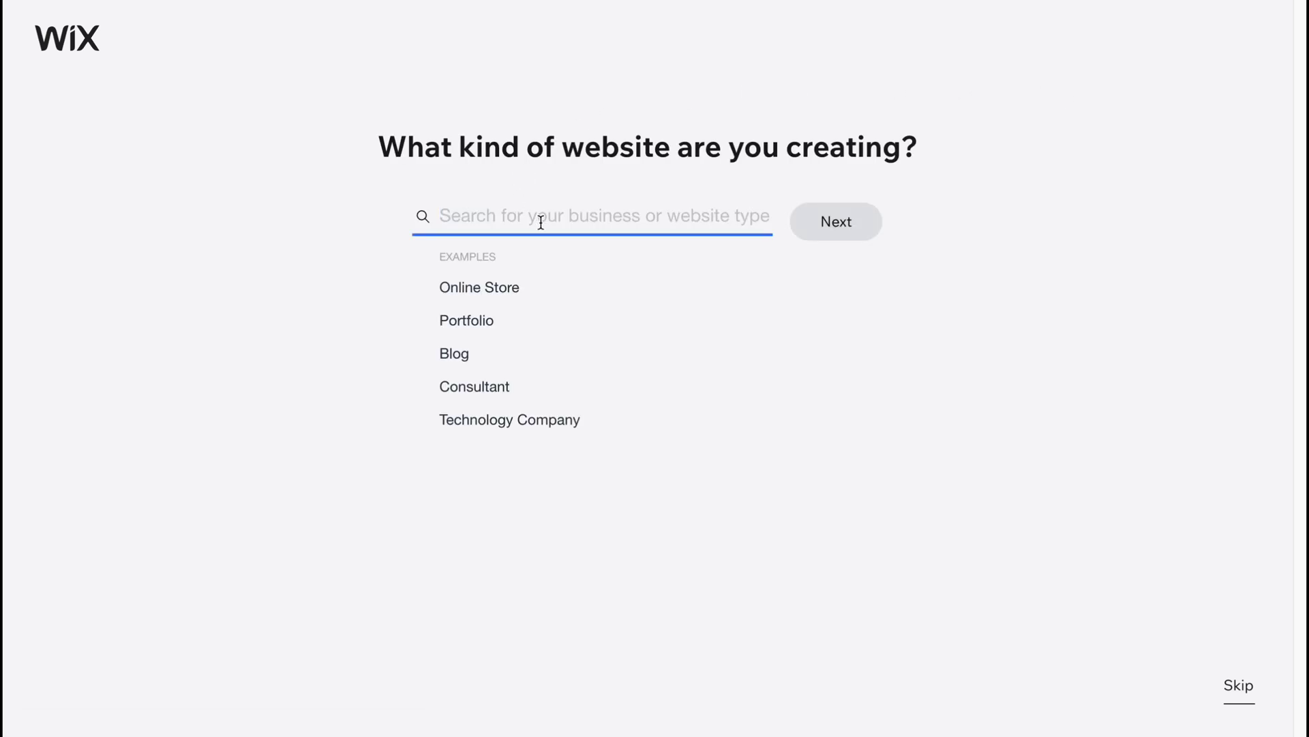
text(re)
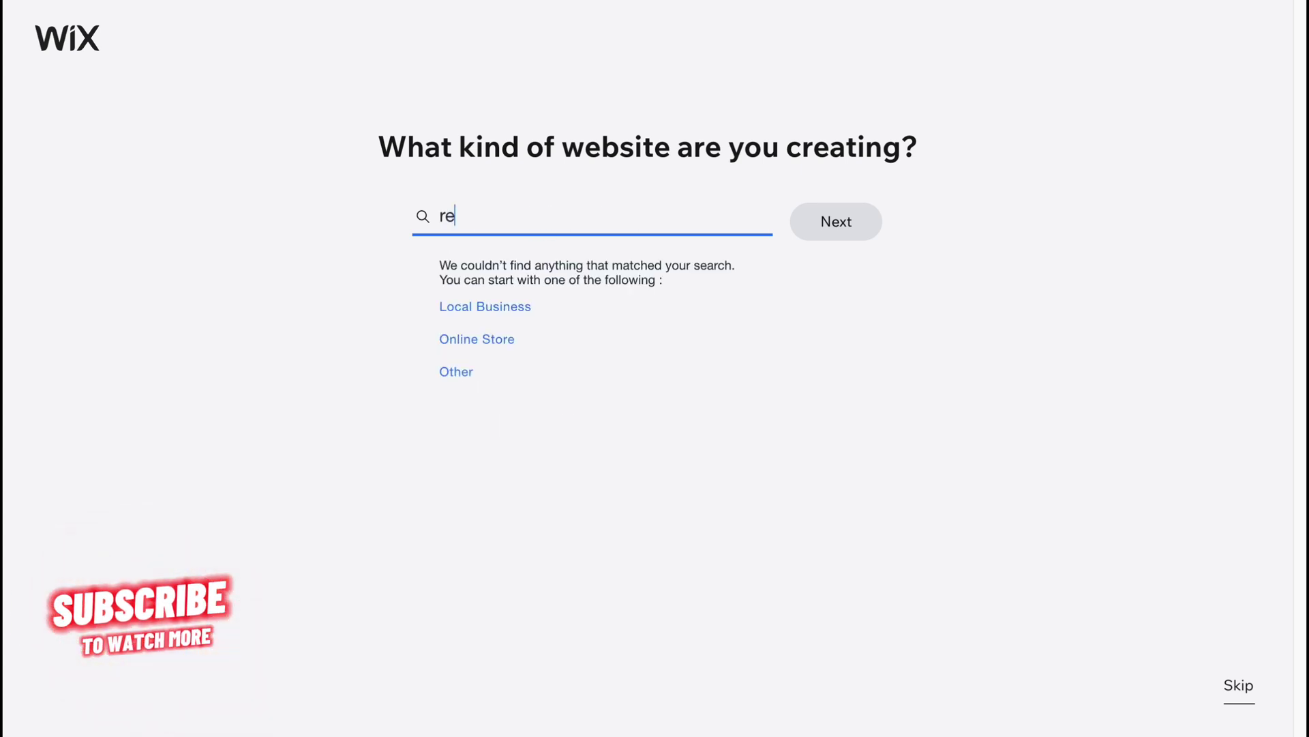
text(nt)
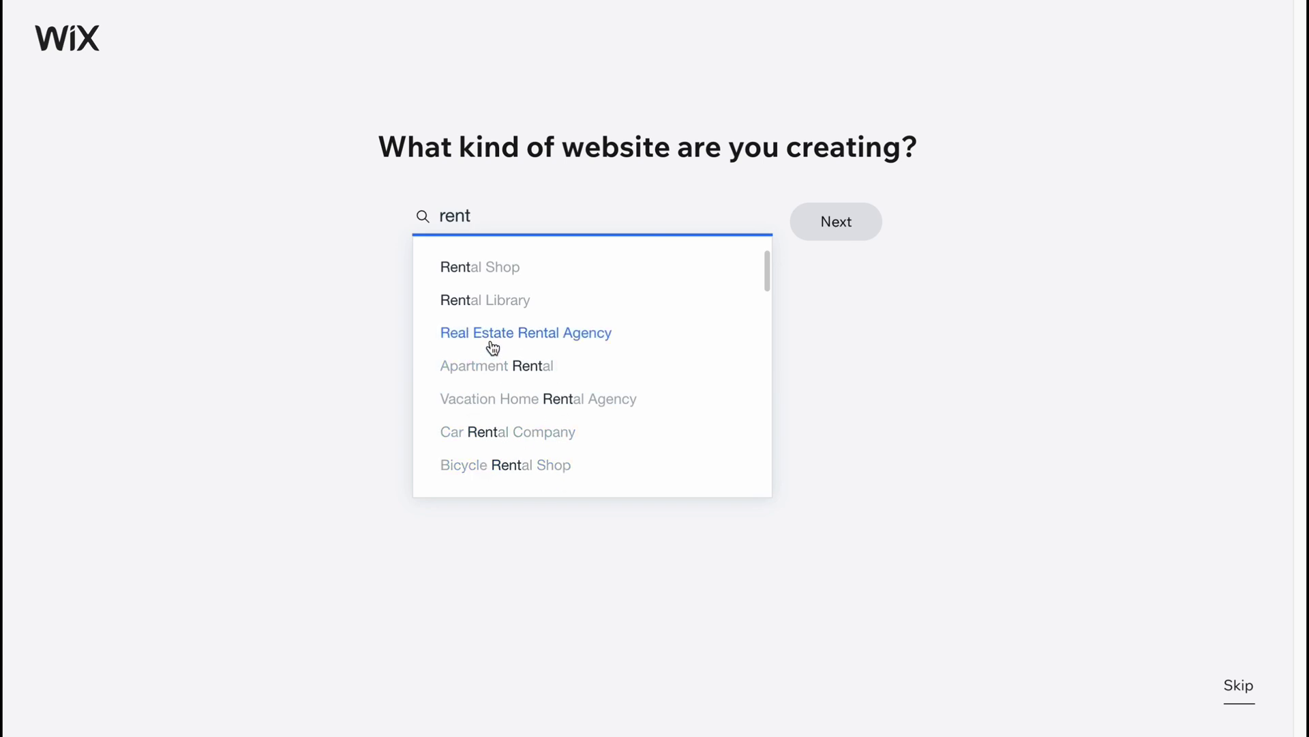
click(496, 370)
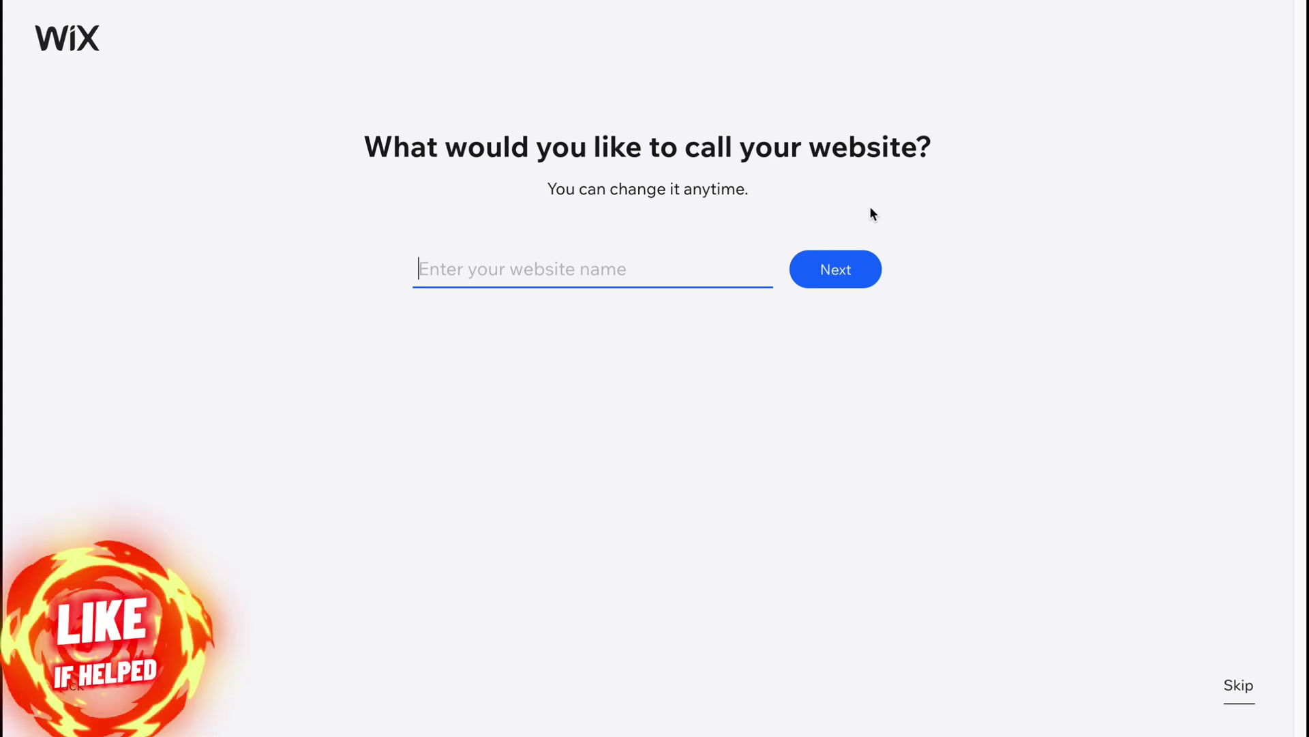
Name the website 'w1' and continue.
text(w1)
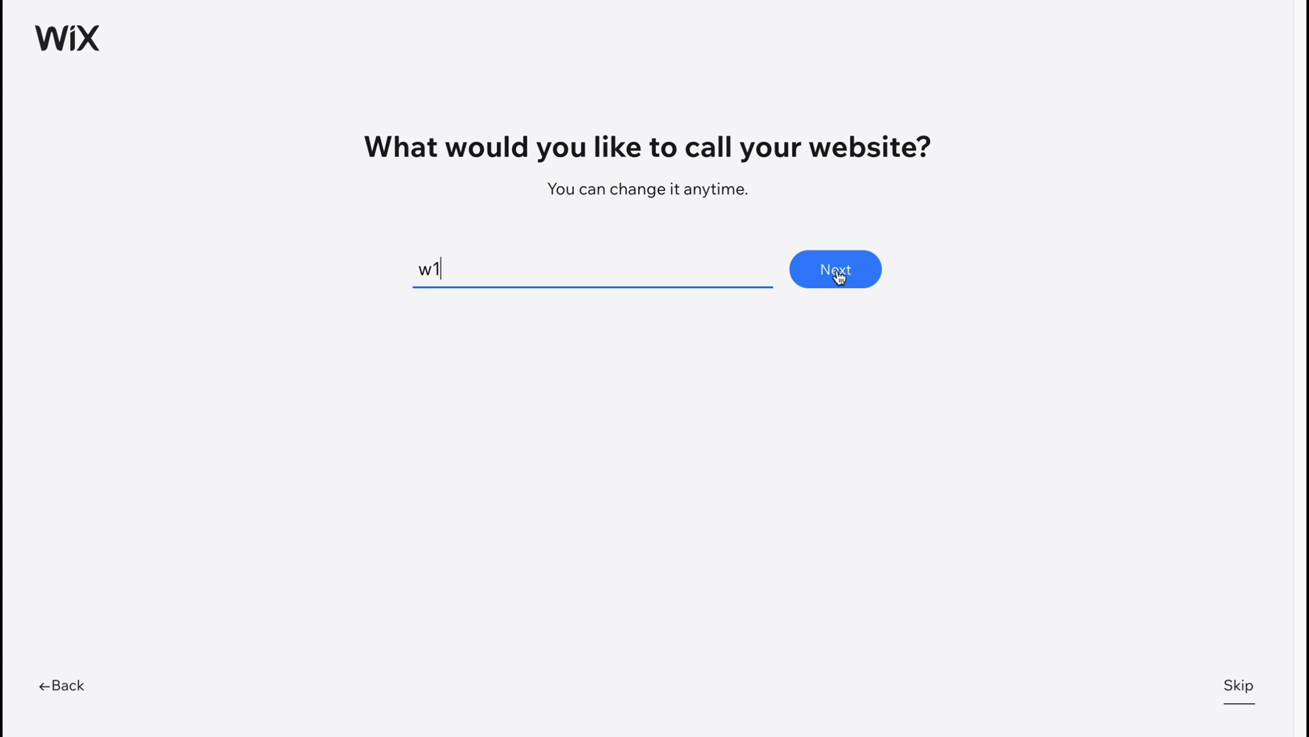
click(836, 275)
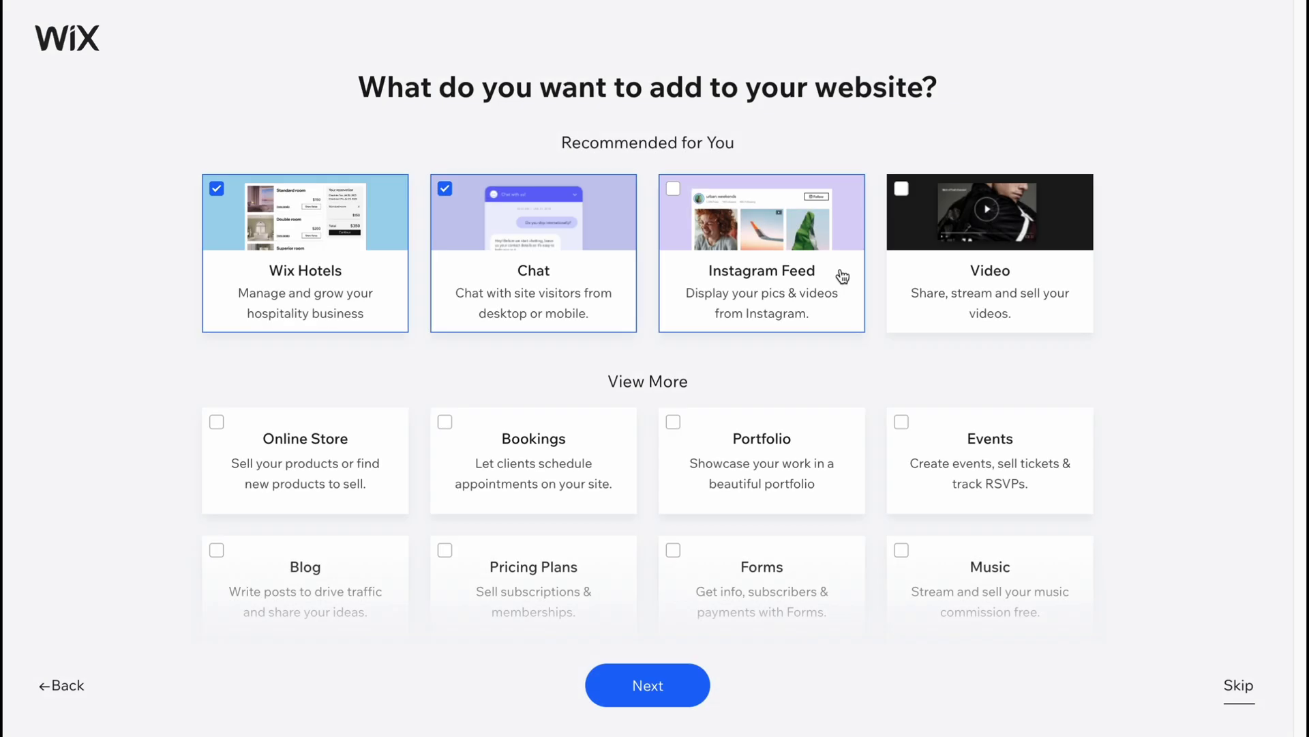
Look over the add-on cards, leaving the default Wix Hotels and Chat selected.
drag(352, 89, 962, 100)
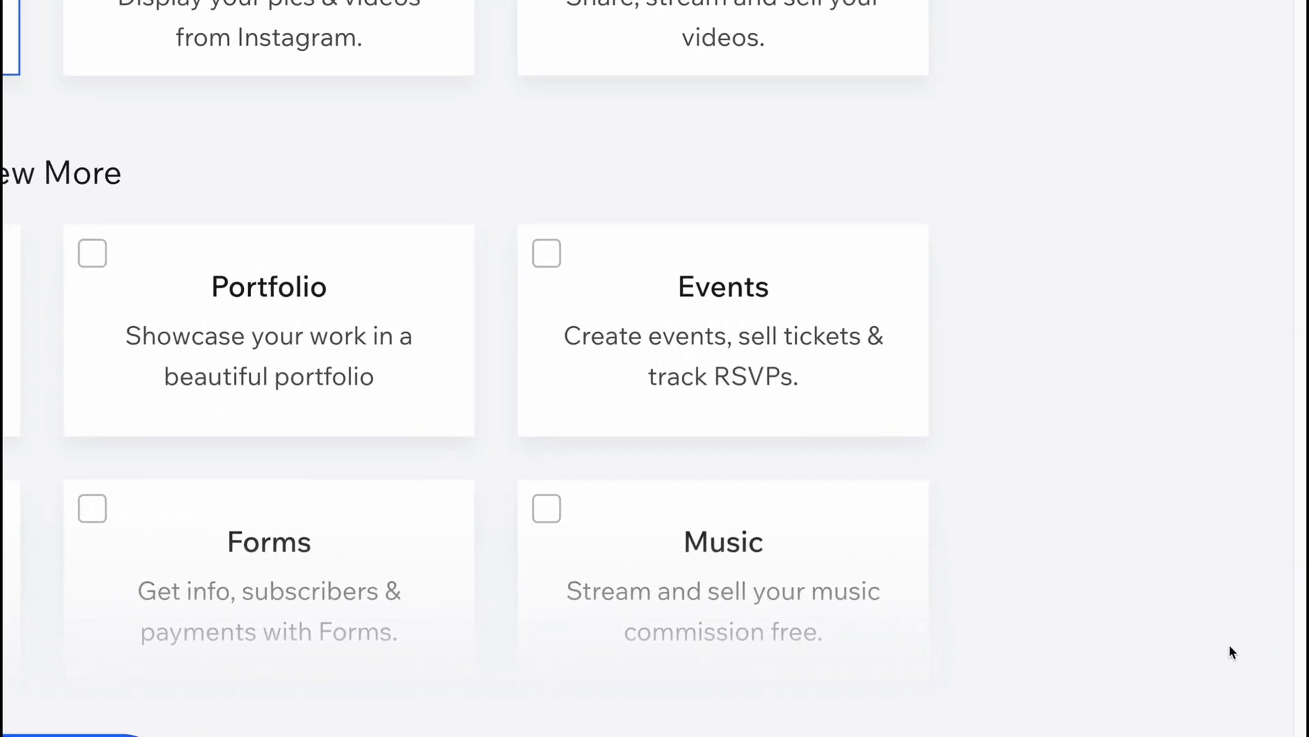
scroll(1238, 626, down, 5)
scroll(1220, 665, down, 2)
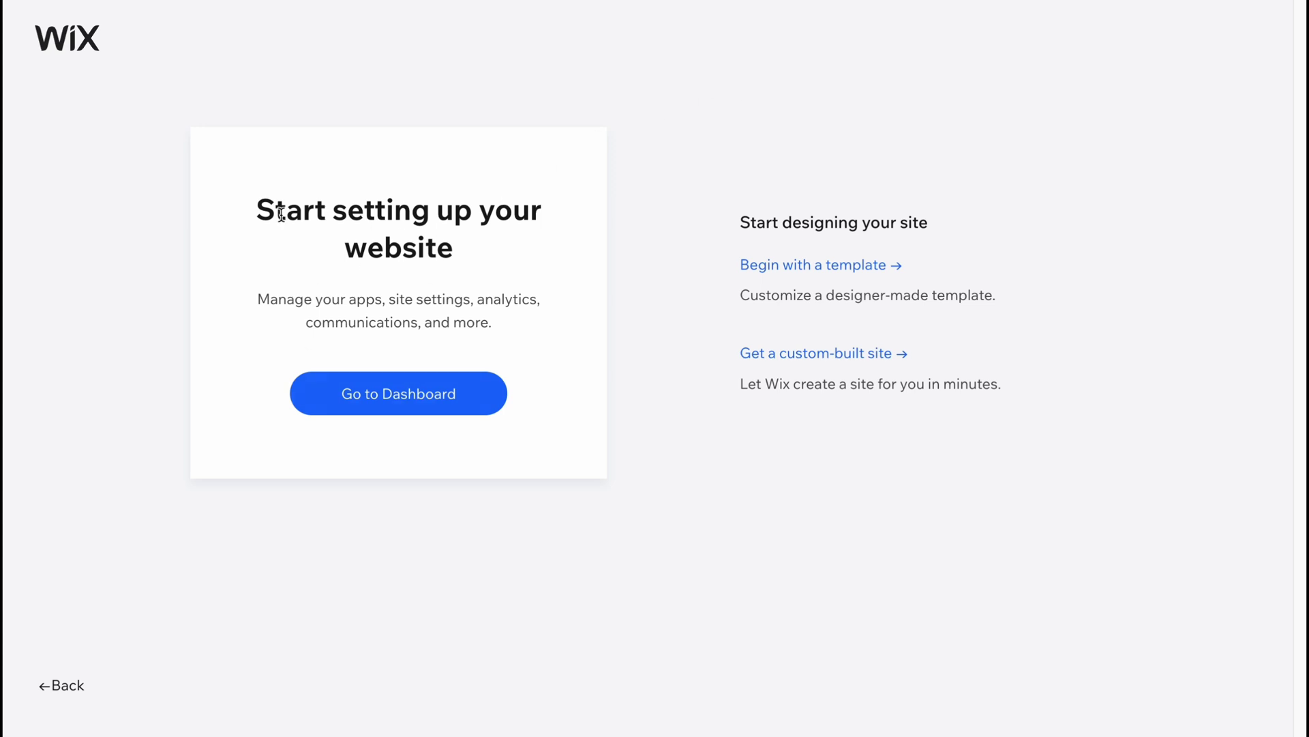
Choose to start designing the site from a ready-made template.
drag(274, 210, 510, 260)
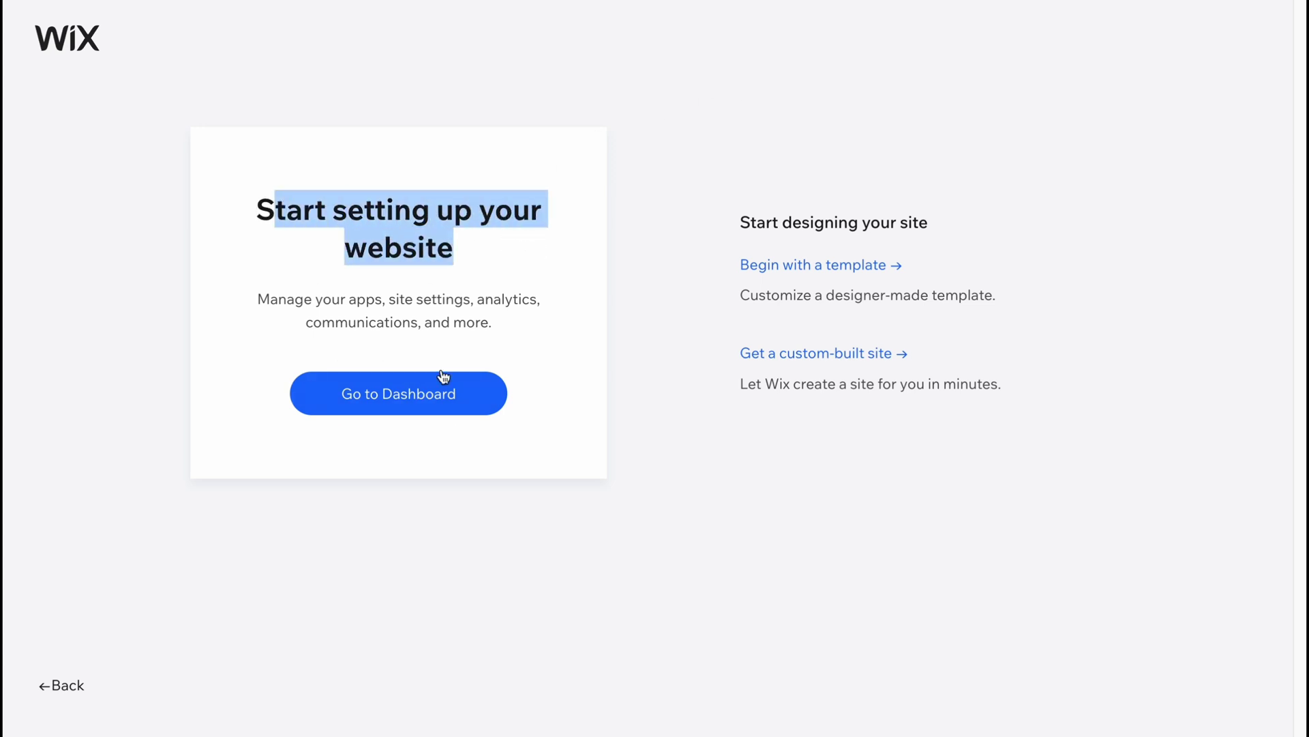
click(662, 159)
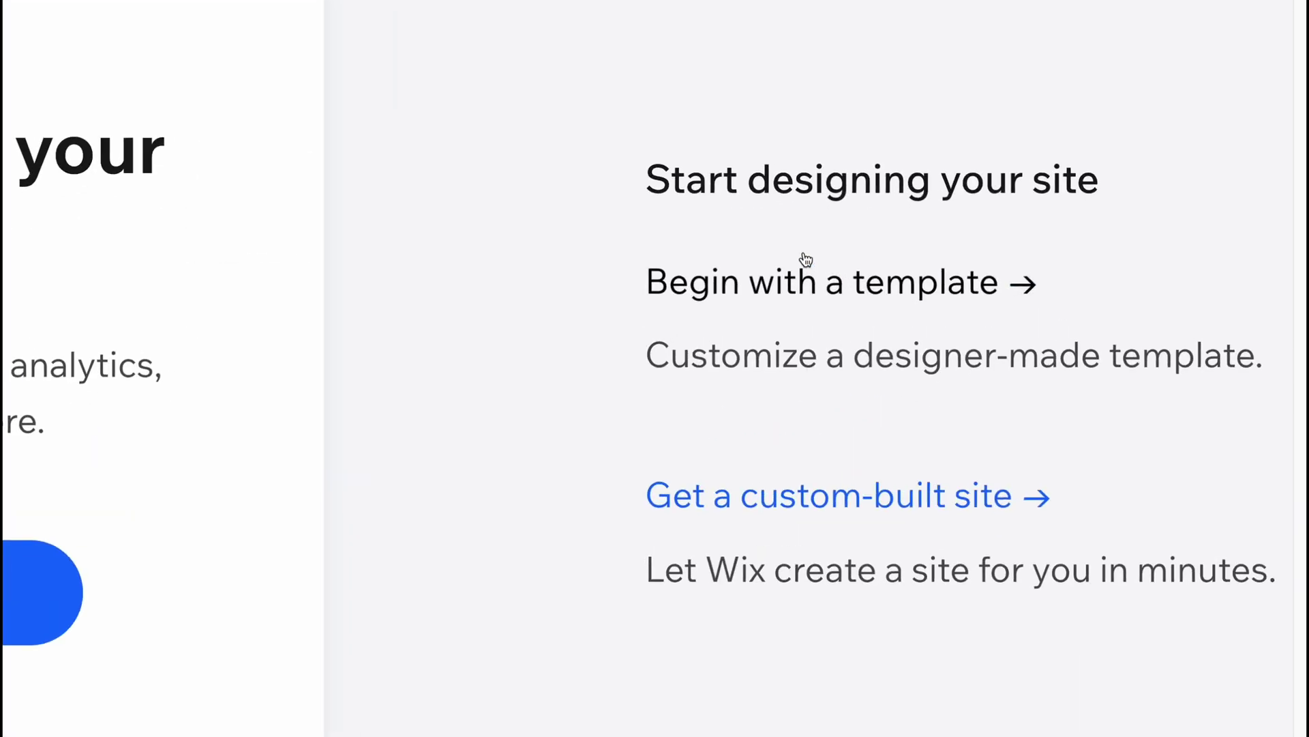
click(790, 289)
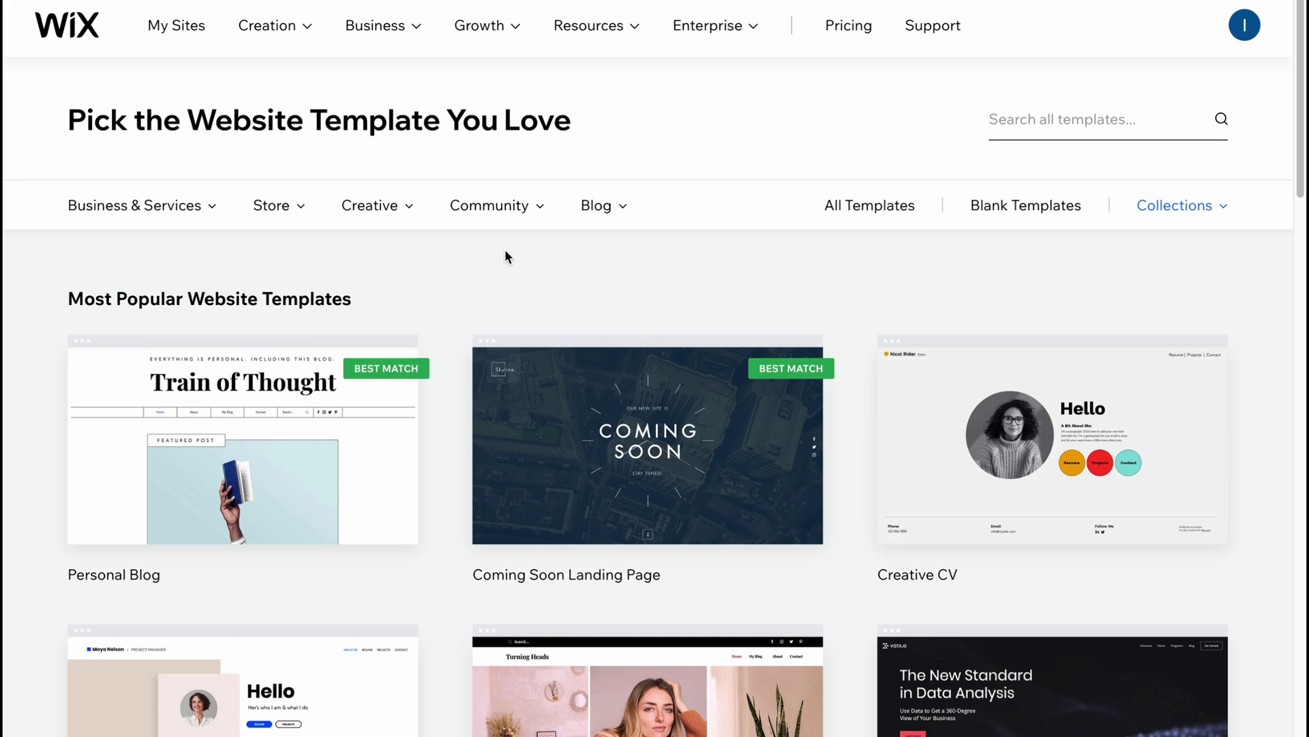
scroll(539, 281, down, 5)
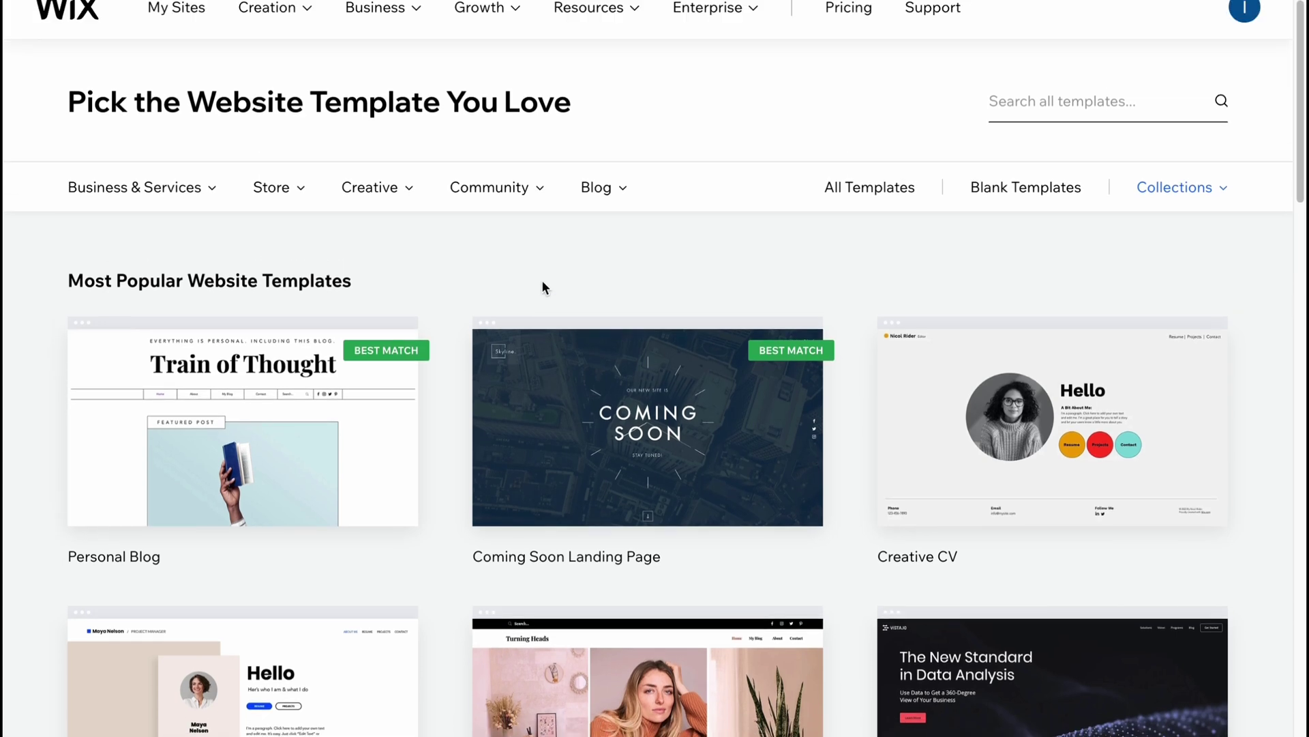
scroll(521, 295, down, 5)
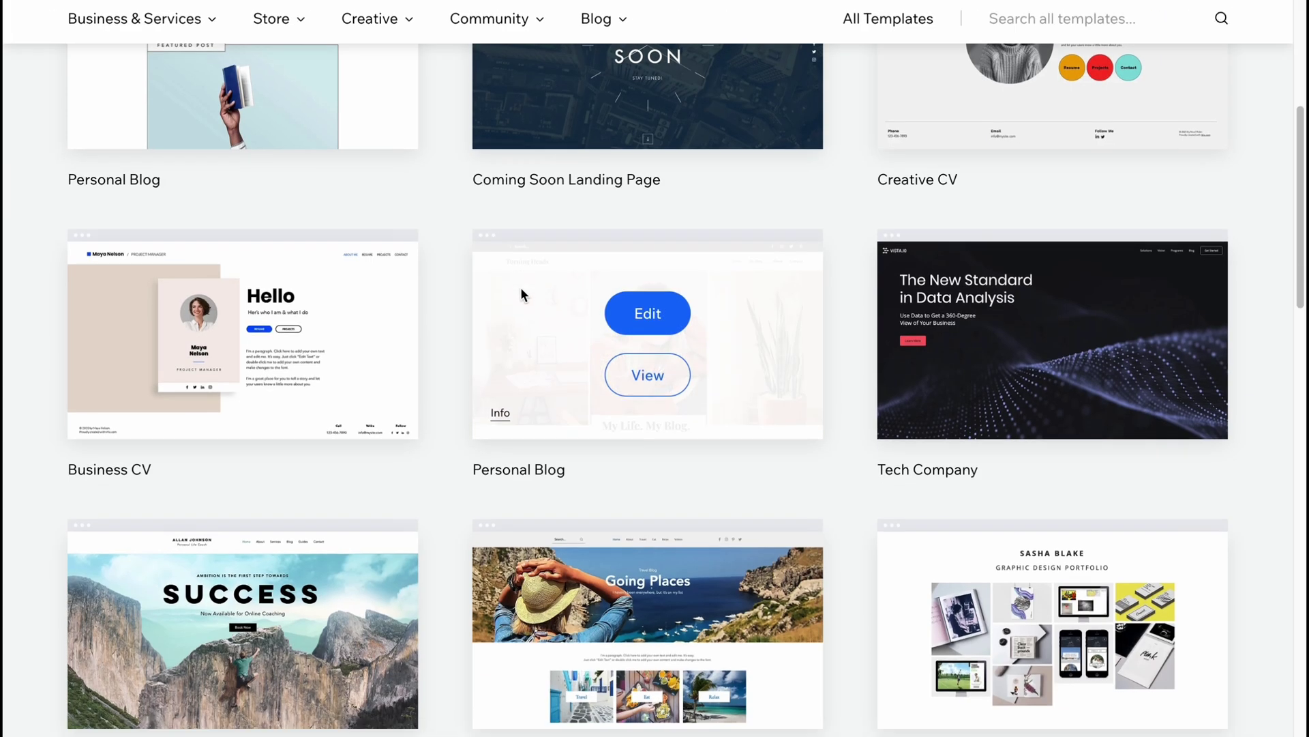
scroll(533, 295, down, 5)
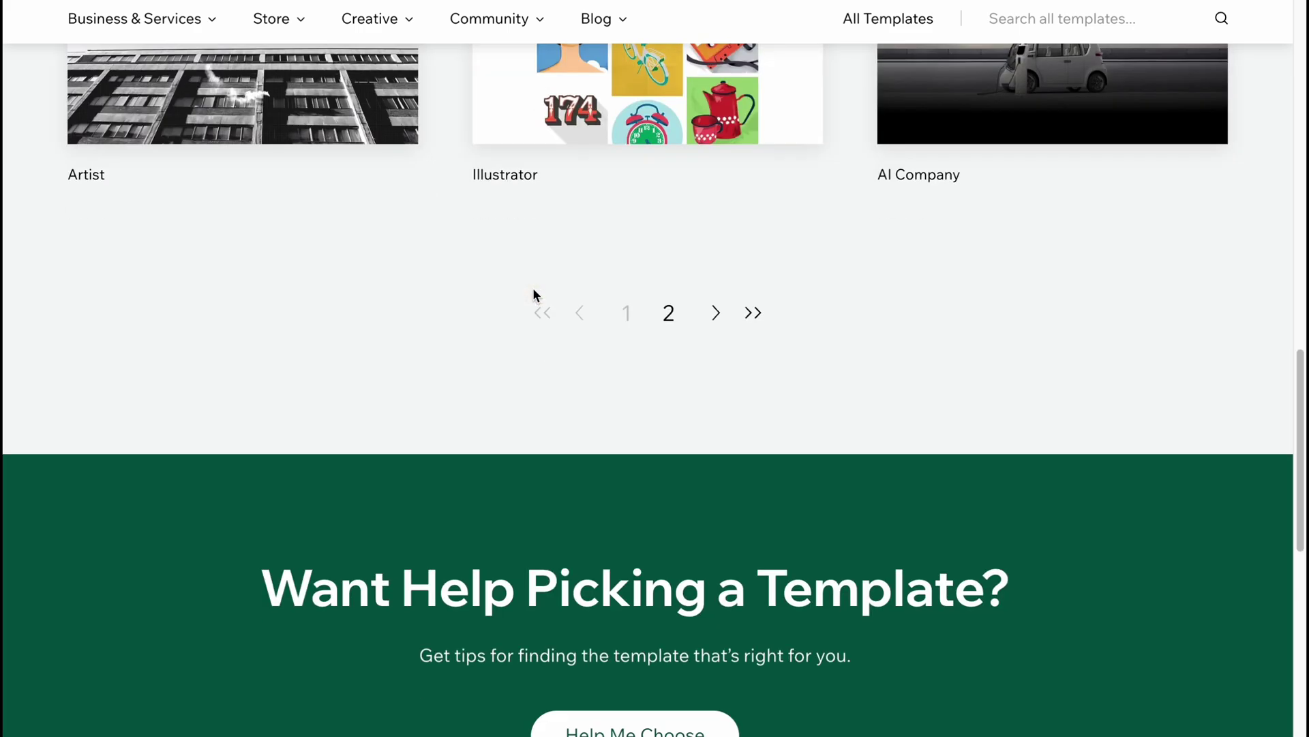
key(Home)
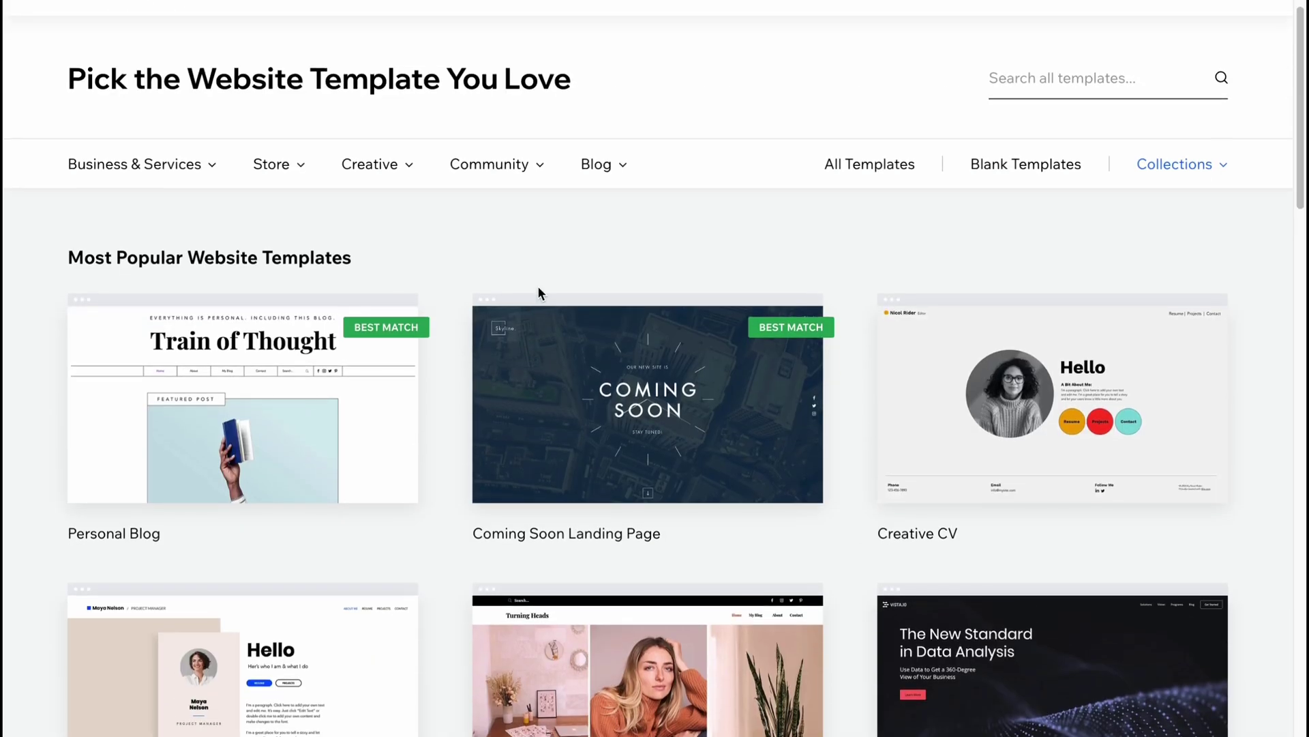
mouse_move(194, 198)
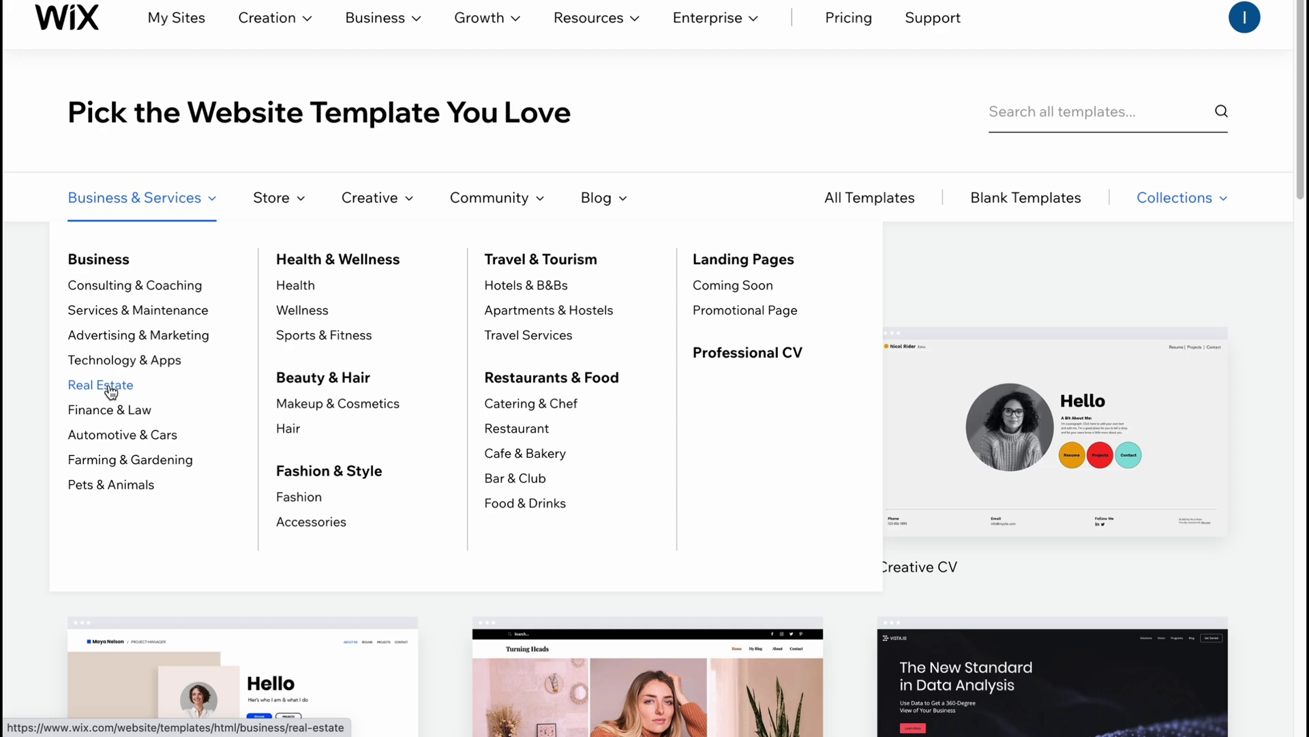
mouse_move(403, 200)
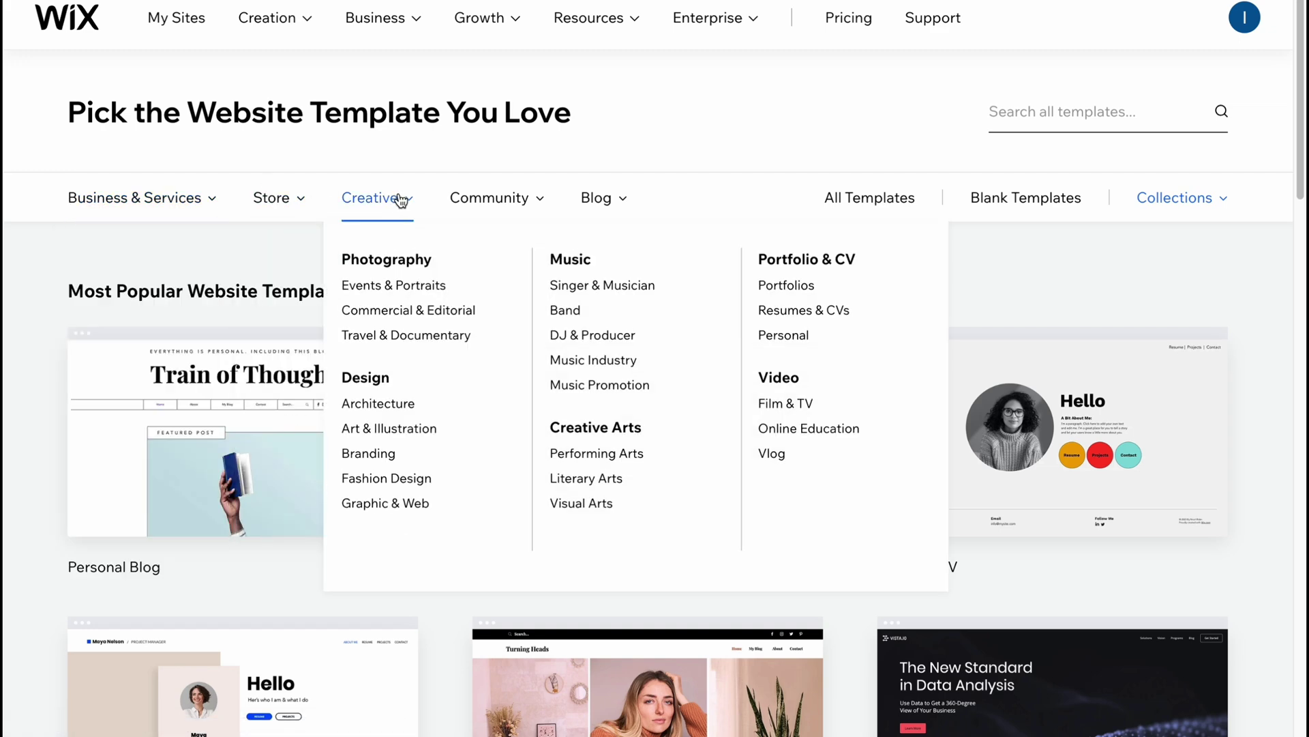
mouse_move(500, 199)
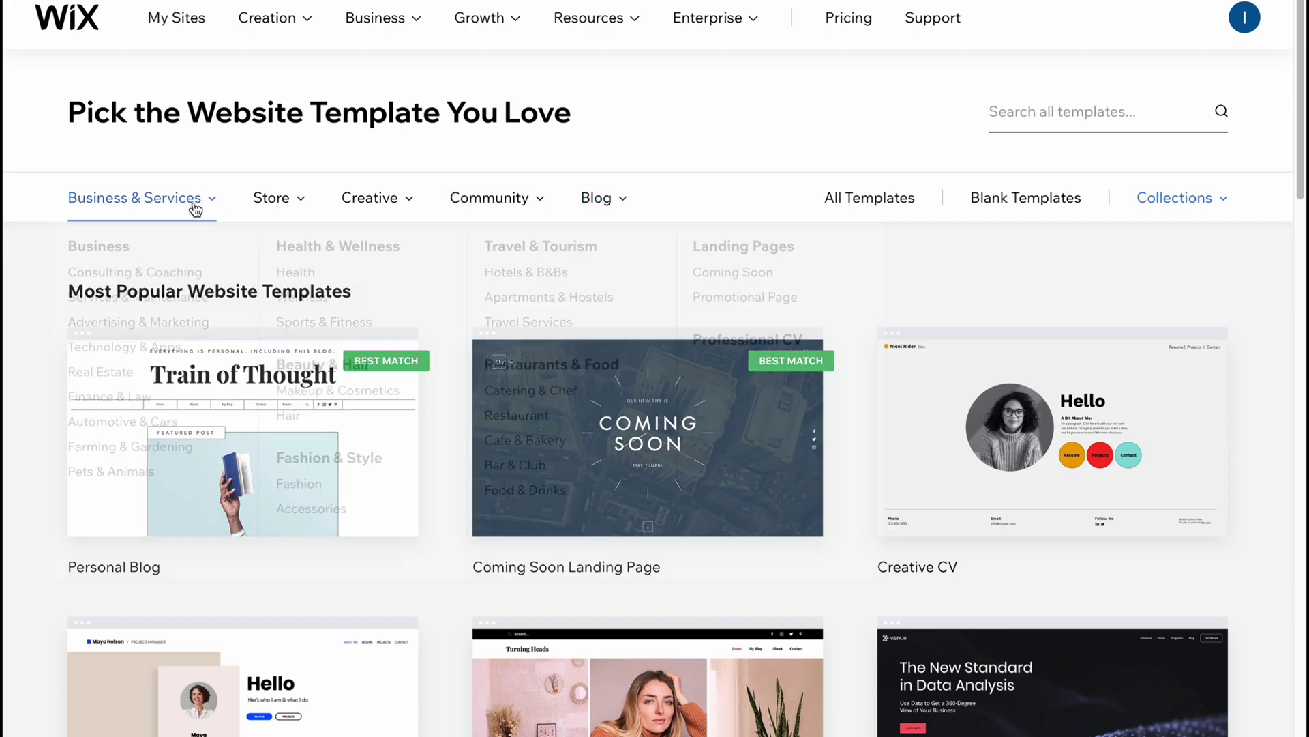
Filter the gallery to Real Estate templates and browse the first two pages.
click(109, 384)
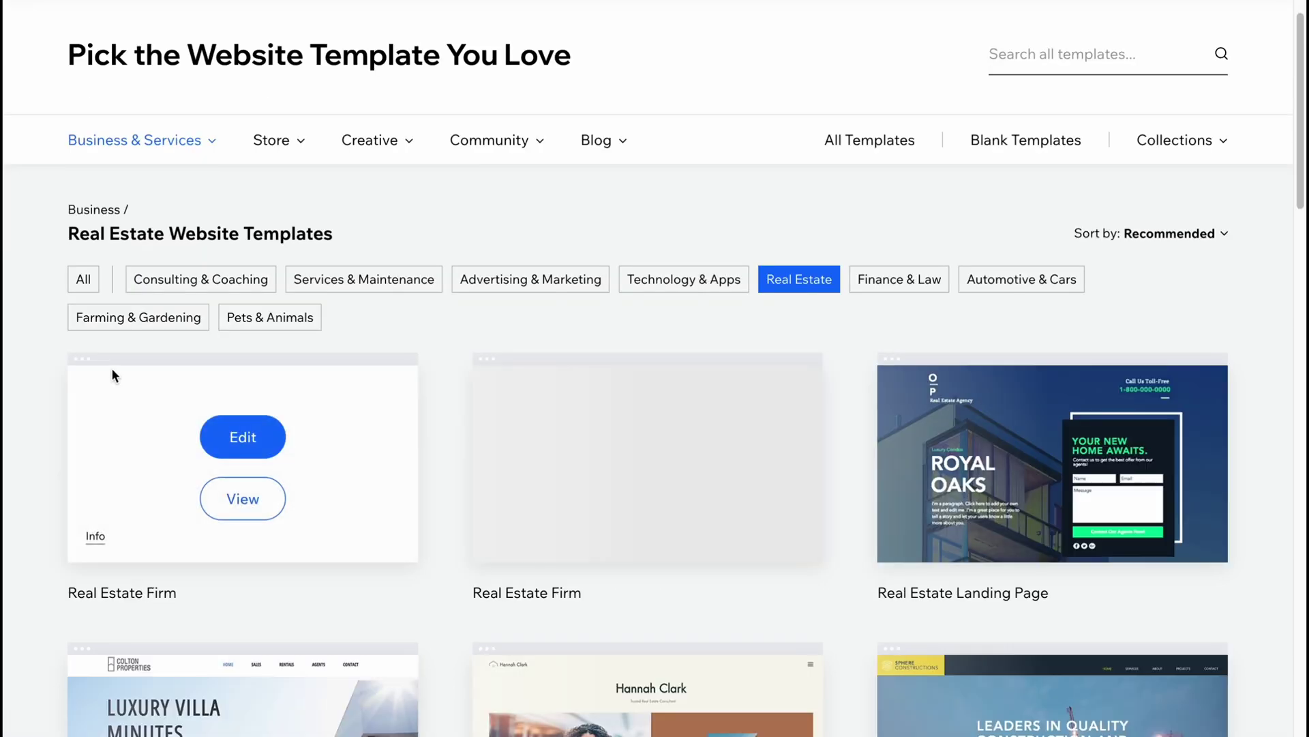
scroll(641, 273, down, 1)
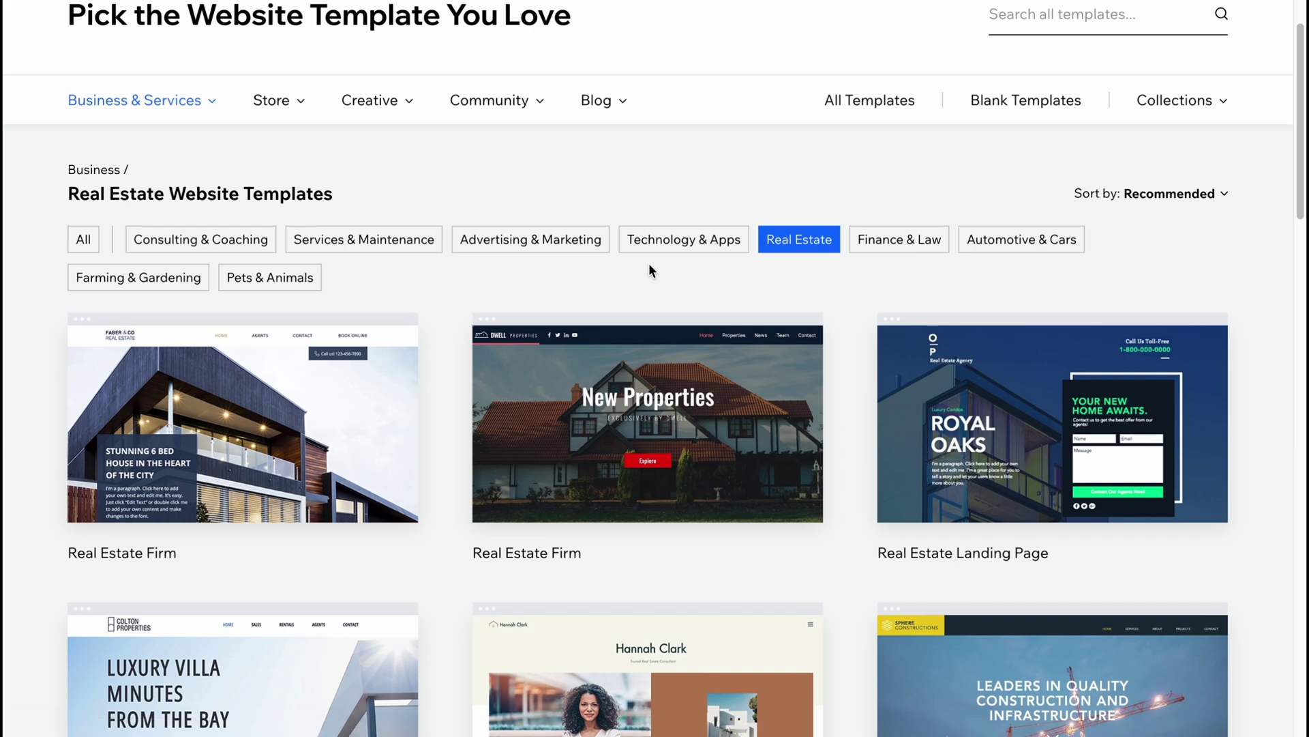
scroll(641, 266, down, 6)
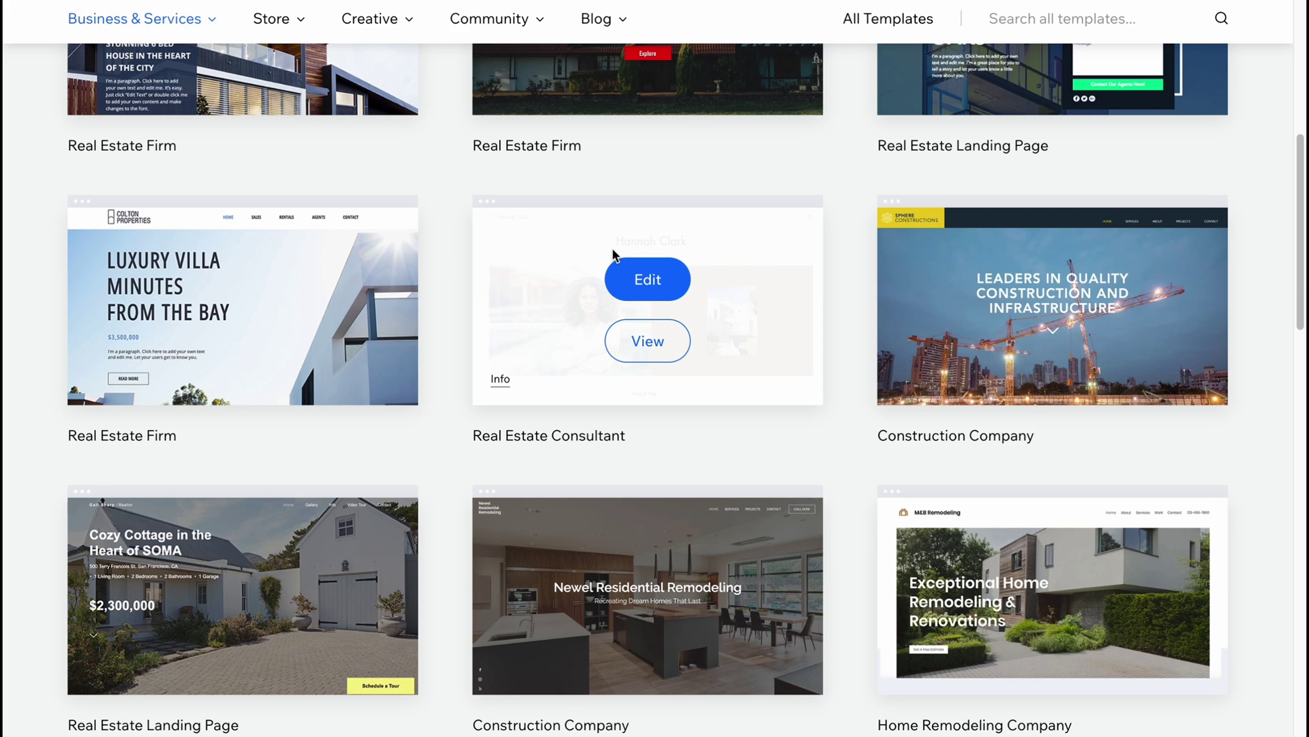
scroll(624, 251, down, 3)
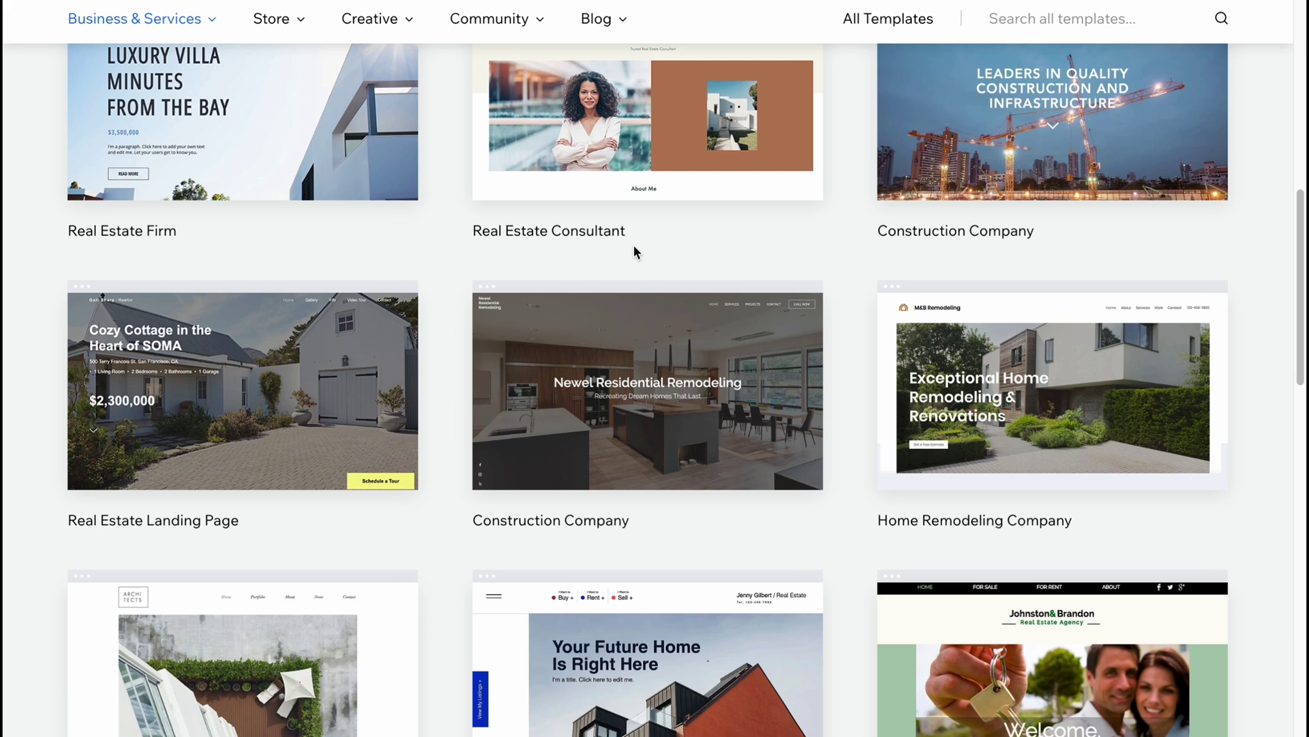
scroll(649, 234, down, 6)
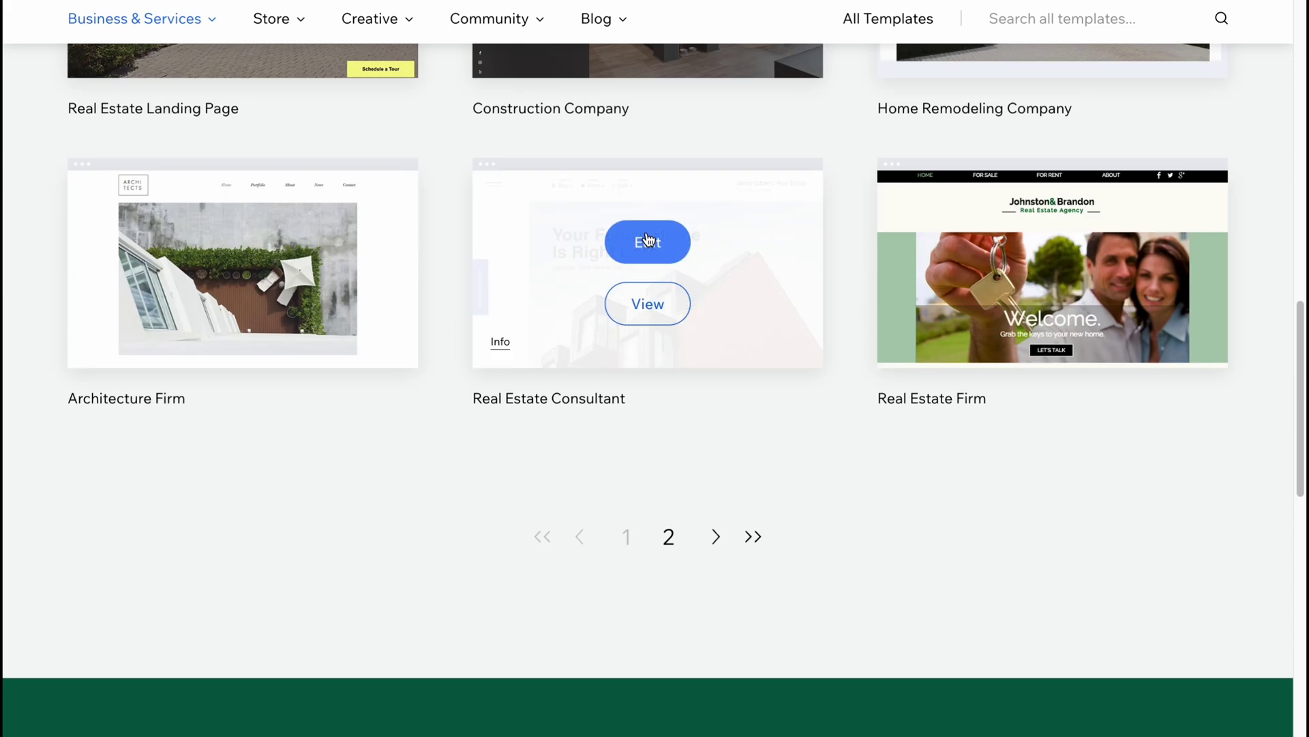
click(668, 542)
scroll(532, 422, down, 1)
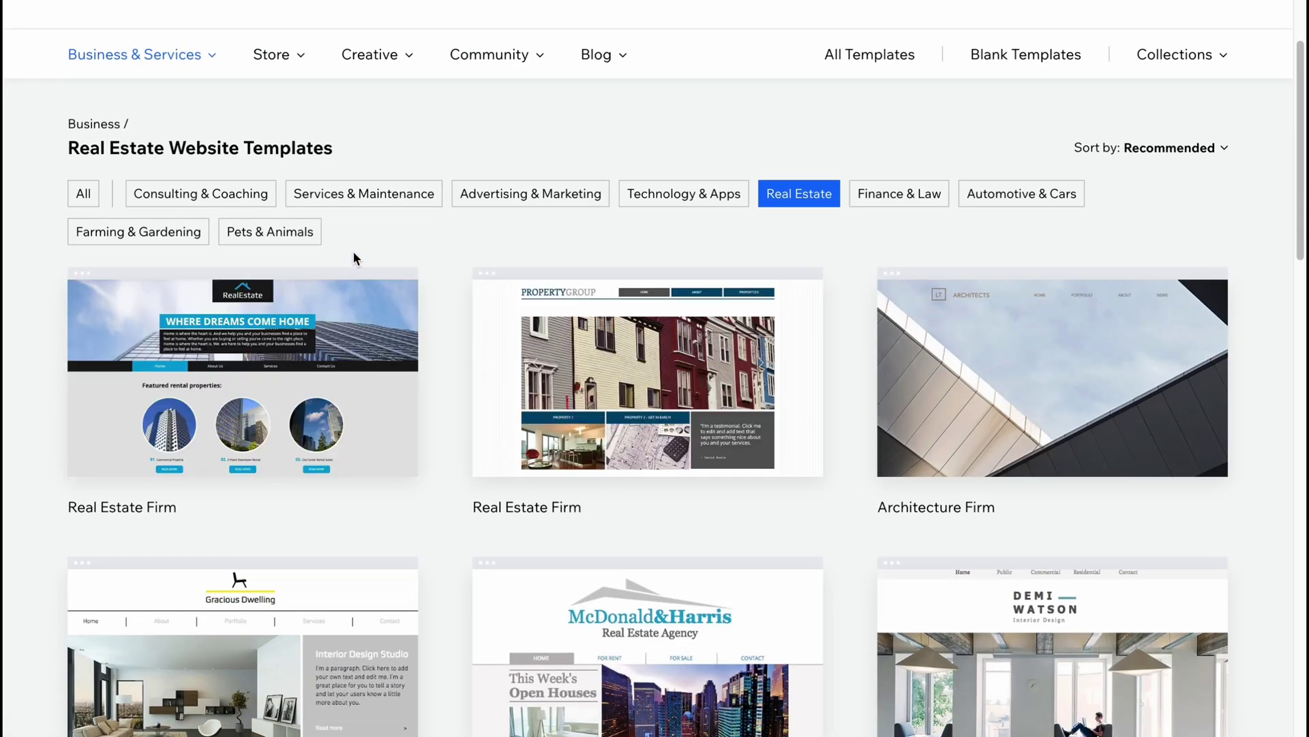
scroll(554, 205, down, 2)
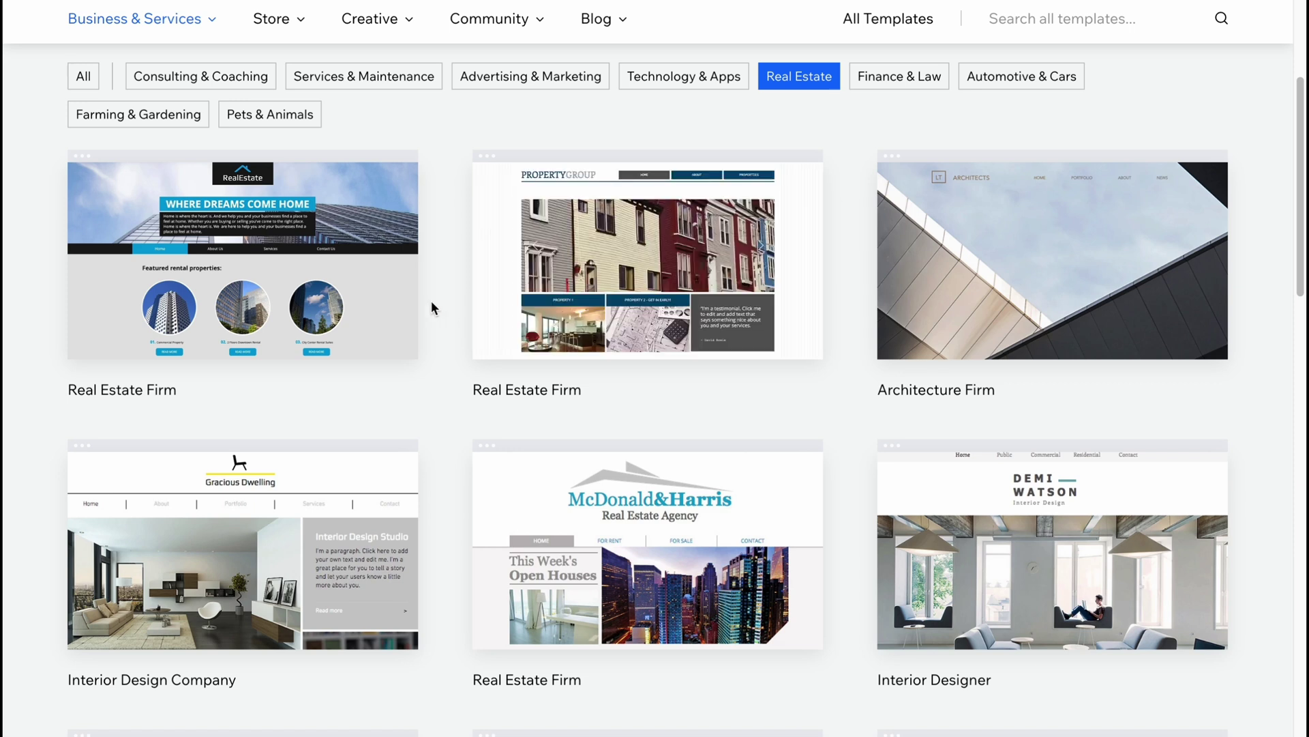
scroll(433, 297, down, 2)
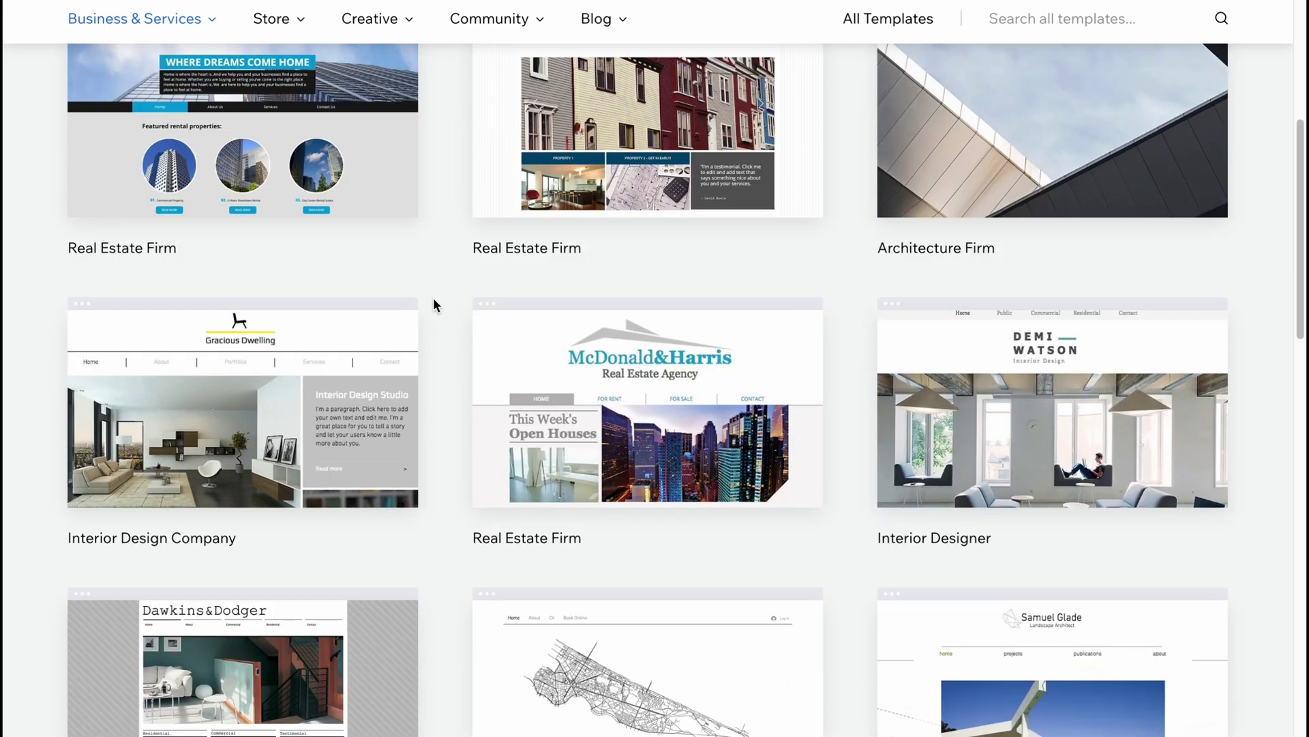
scroll(433, 298, down, 5)
scroll(433, 297, down, 1)
scroll(432, 298, up, 6)
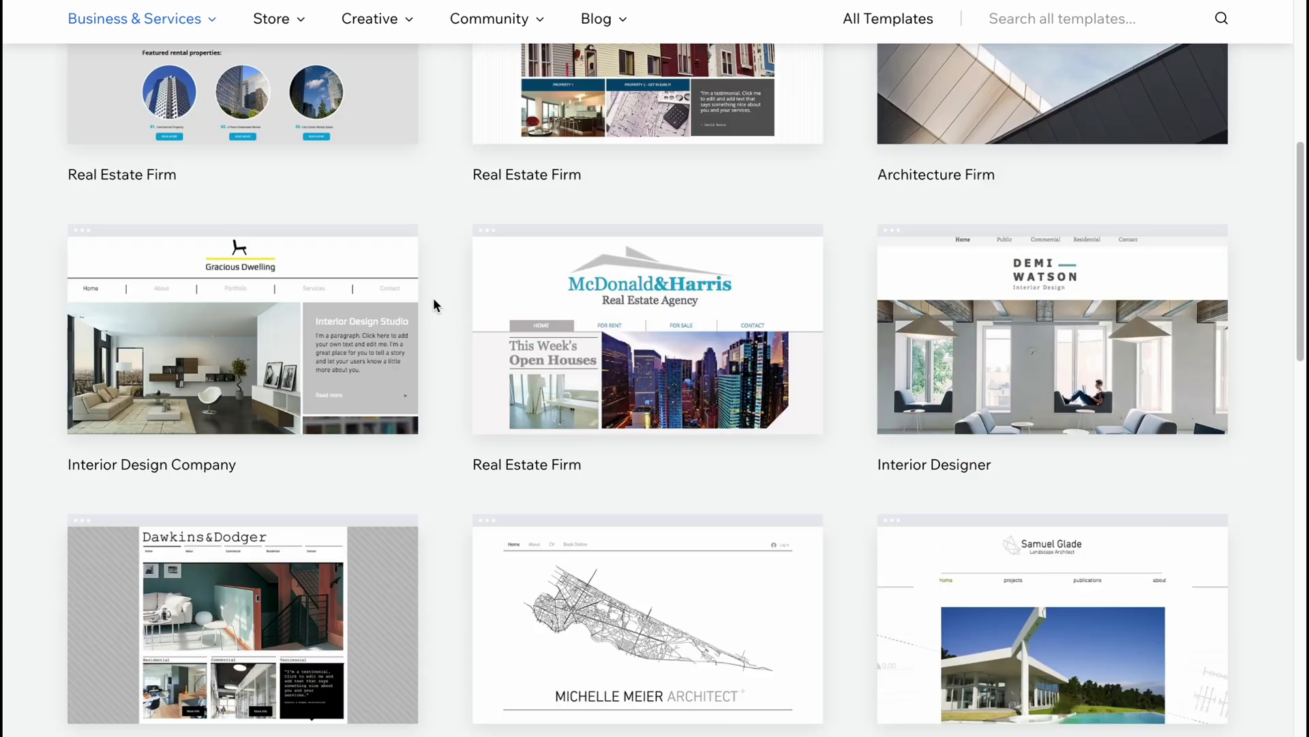
scroll(433, 298, up, 5)
scroll(433, 297, down, 5)
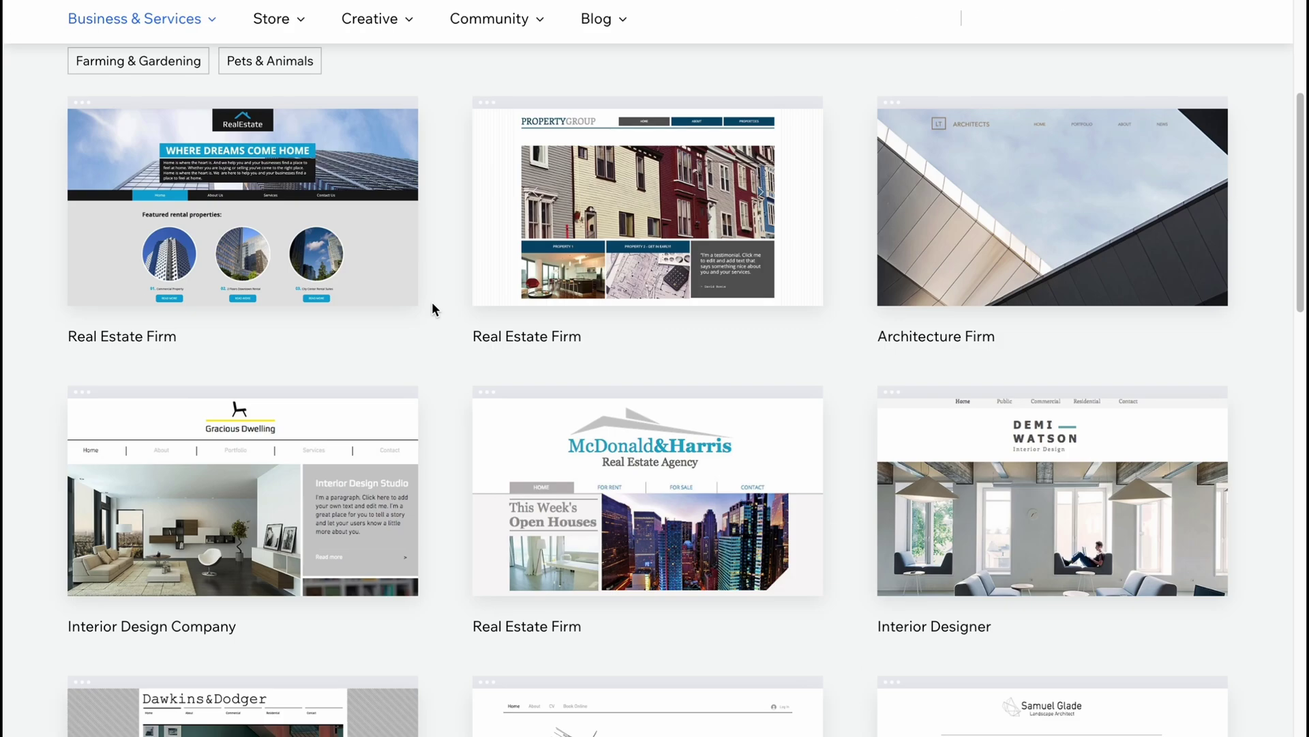
scroll(464, 315, down, 9)
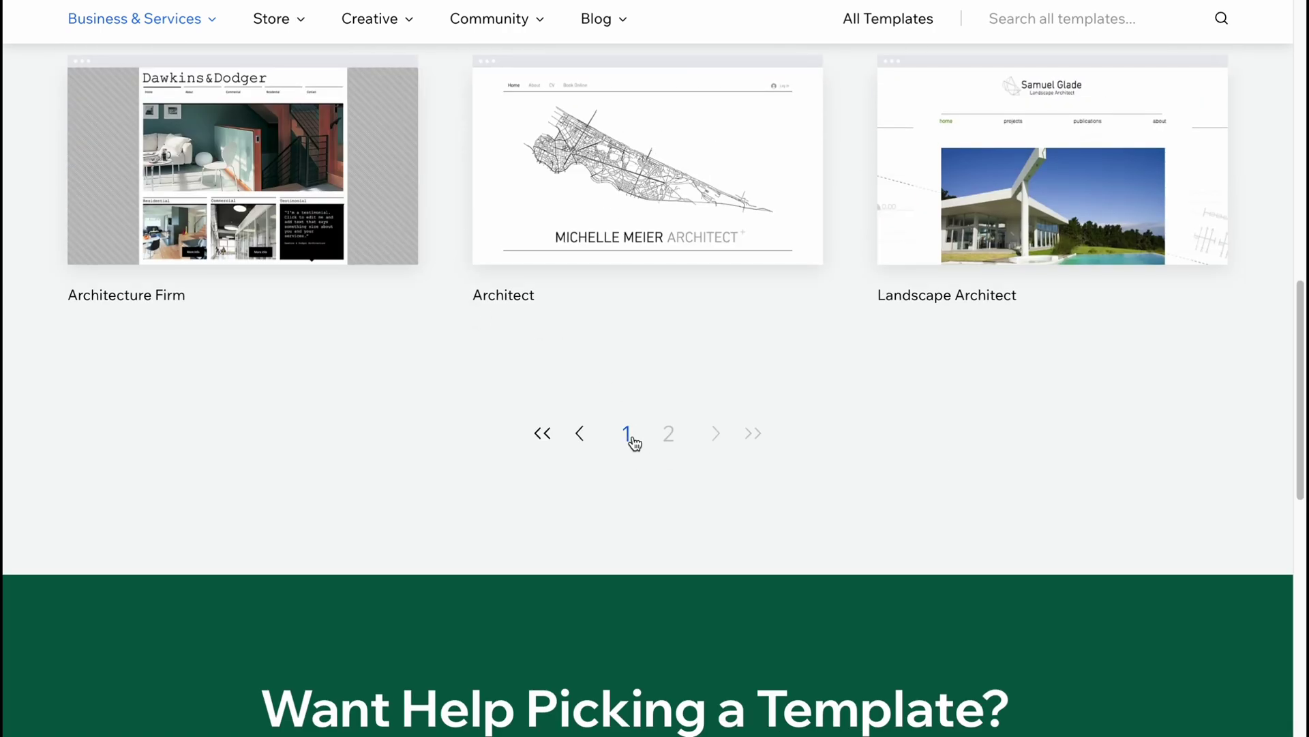
Go back to the first page and preview the Real Estate Consultant template.
click(631, 437)
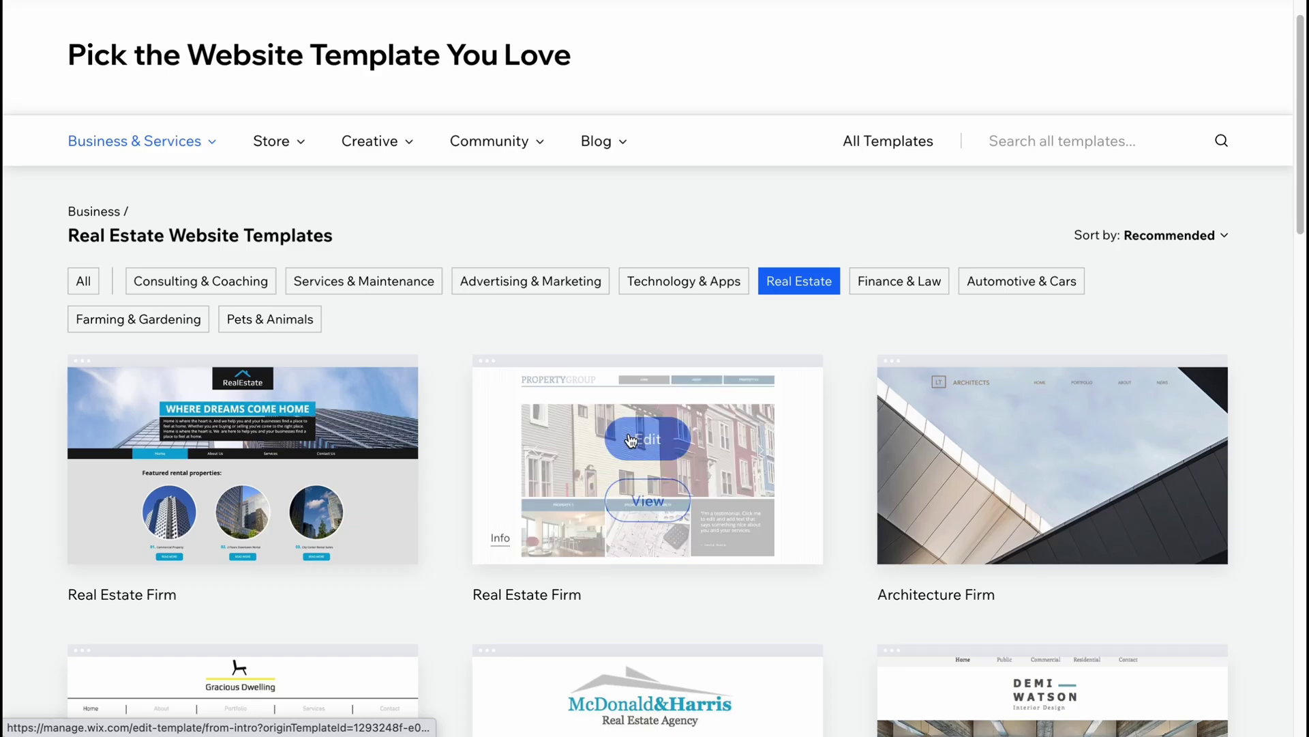
scroll(470, 403, down, 2)
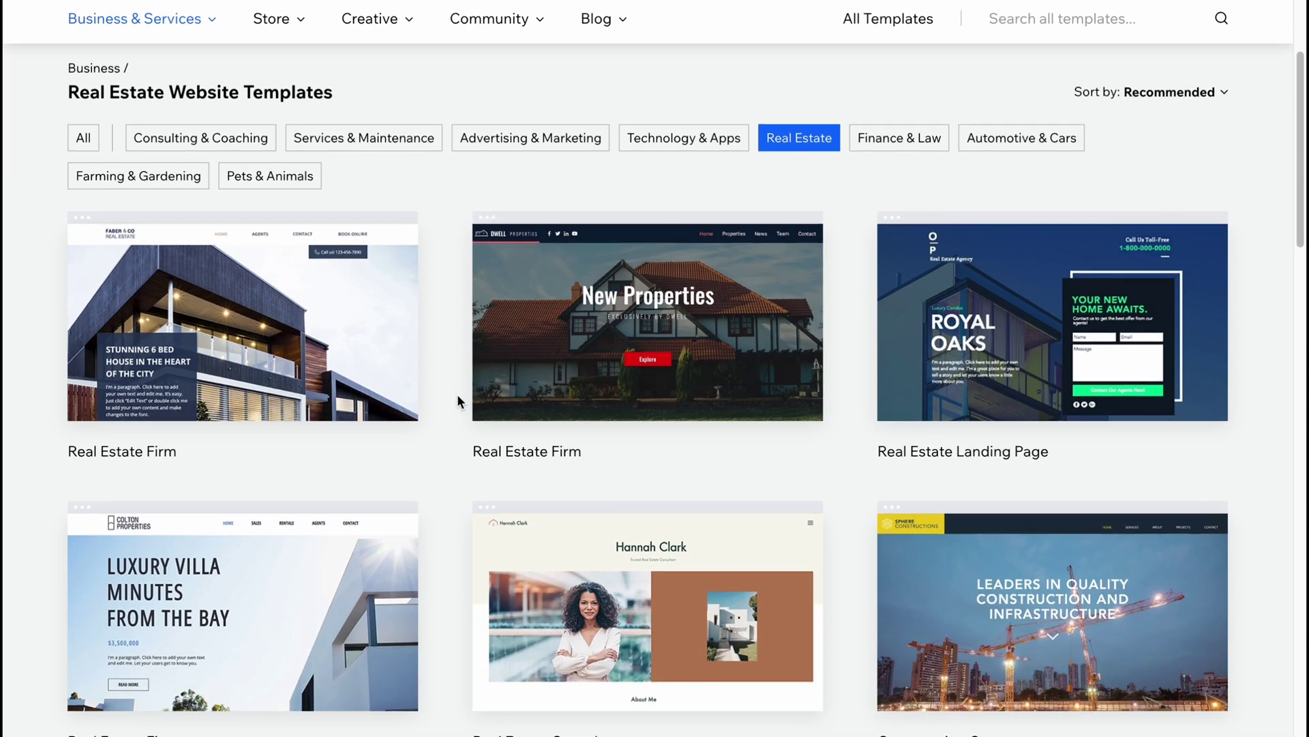
scroll(457, 394, down, 3)
scroll(461, 406, down, 6)
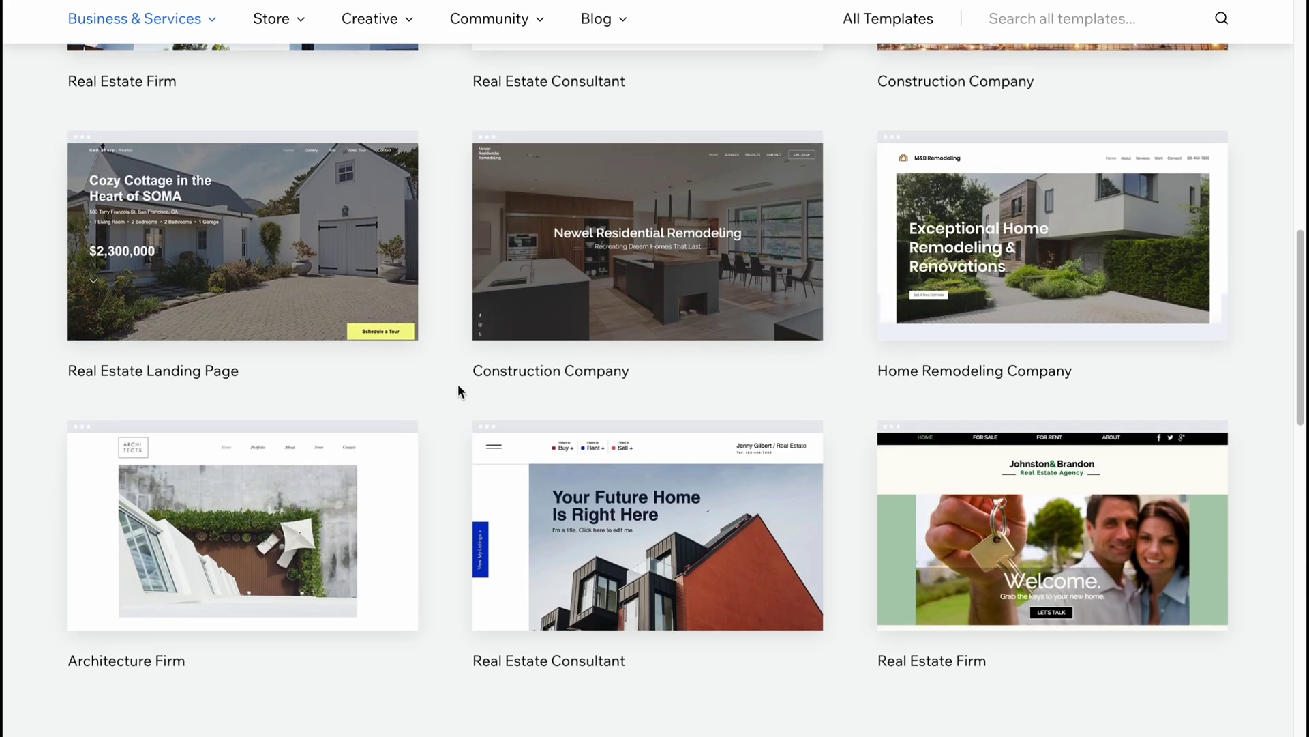
mouse_move(632, 565)
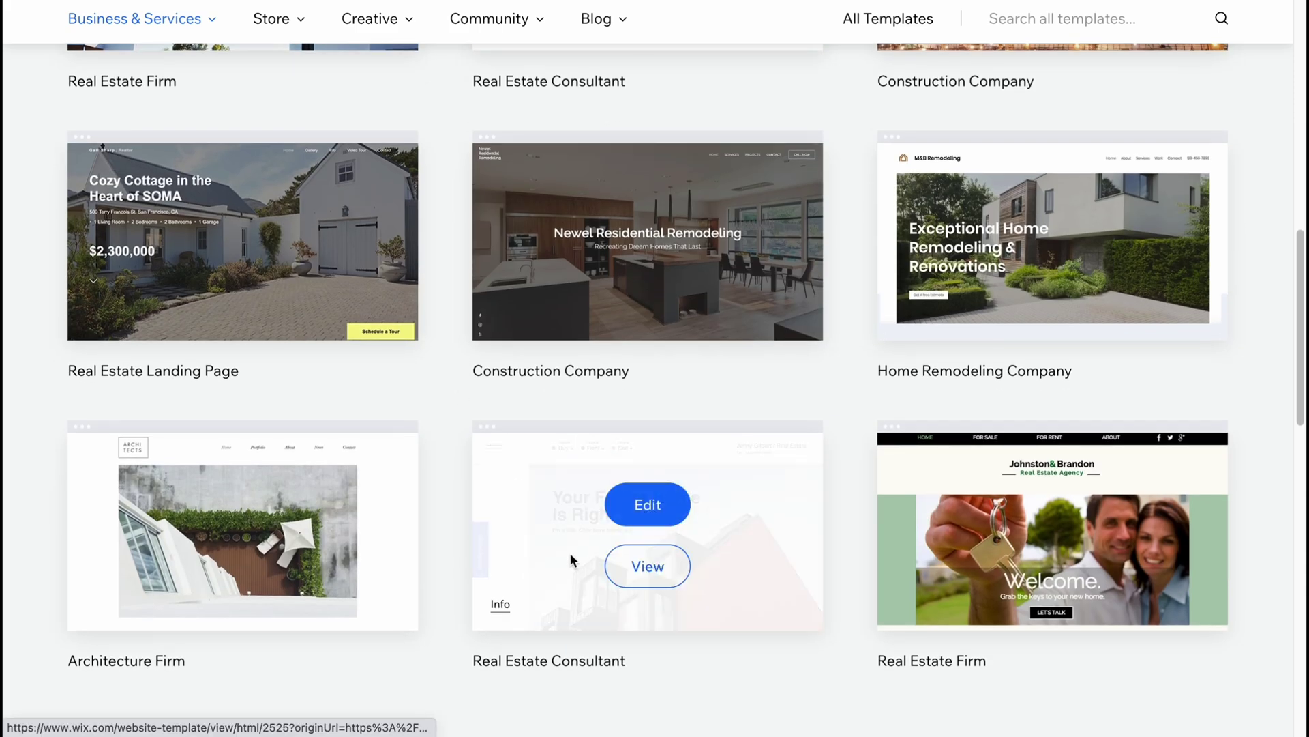
click(647, 564)
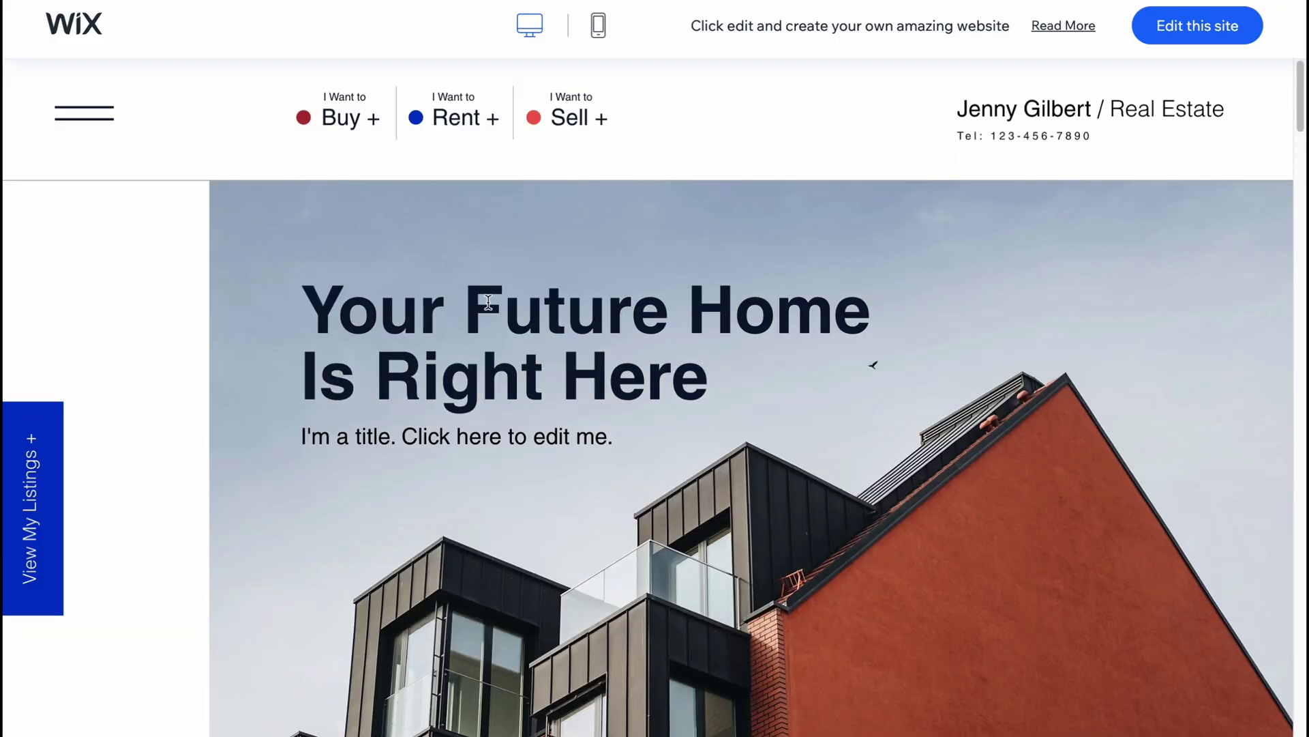
Scroll through the template preview's property listings.
scroll(488, 305, down, 5)
scroll(488, 304, down, 15)
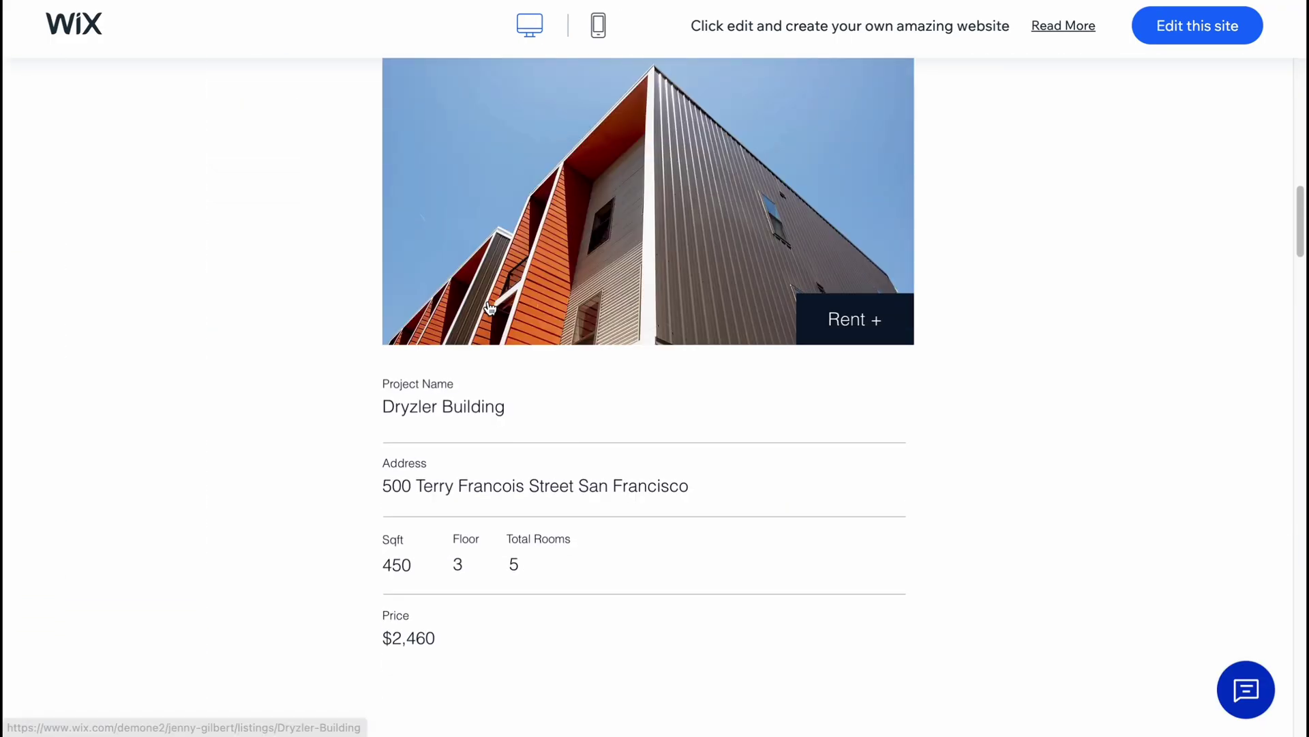
scroll(488, 301, down, 7)
scroll(486, 299, up, 4)
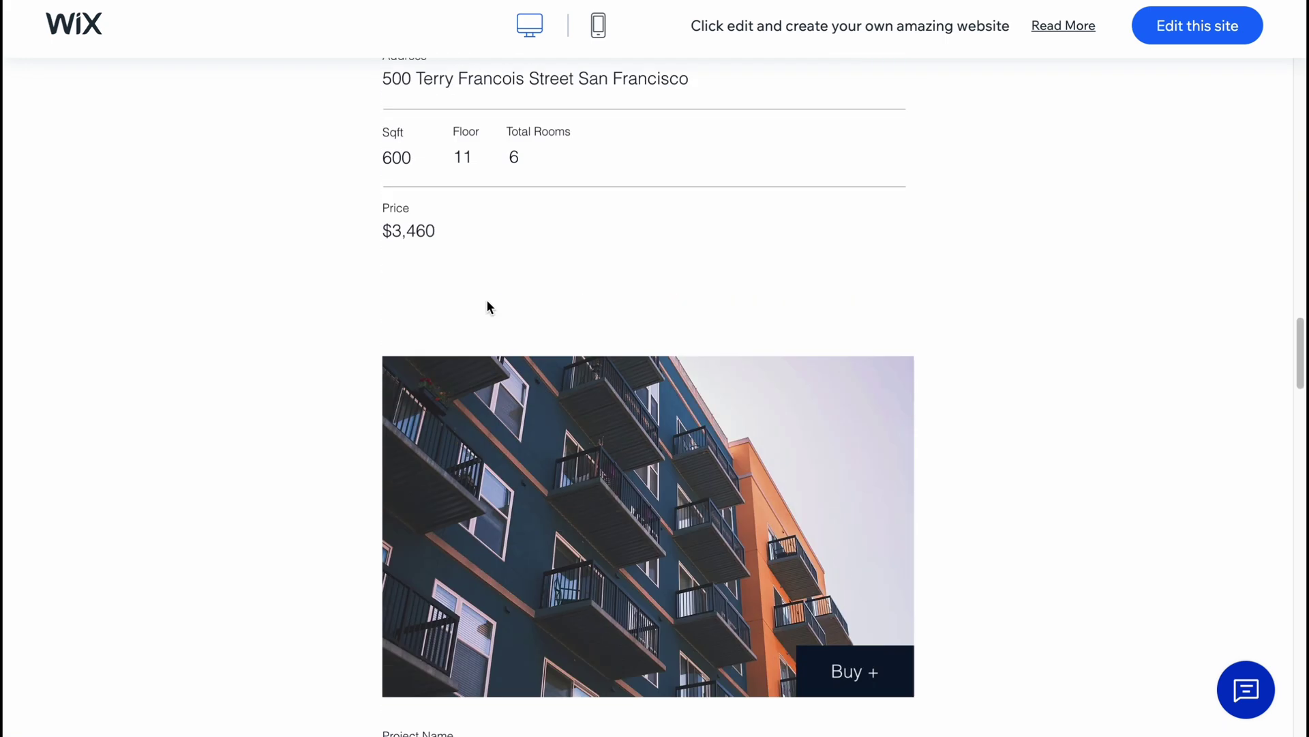
scroll(486, 299, down, 6)
scroll(488, 306, down, 1)
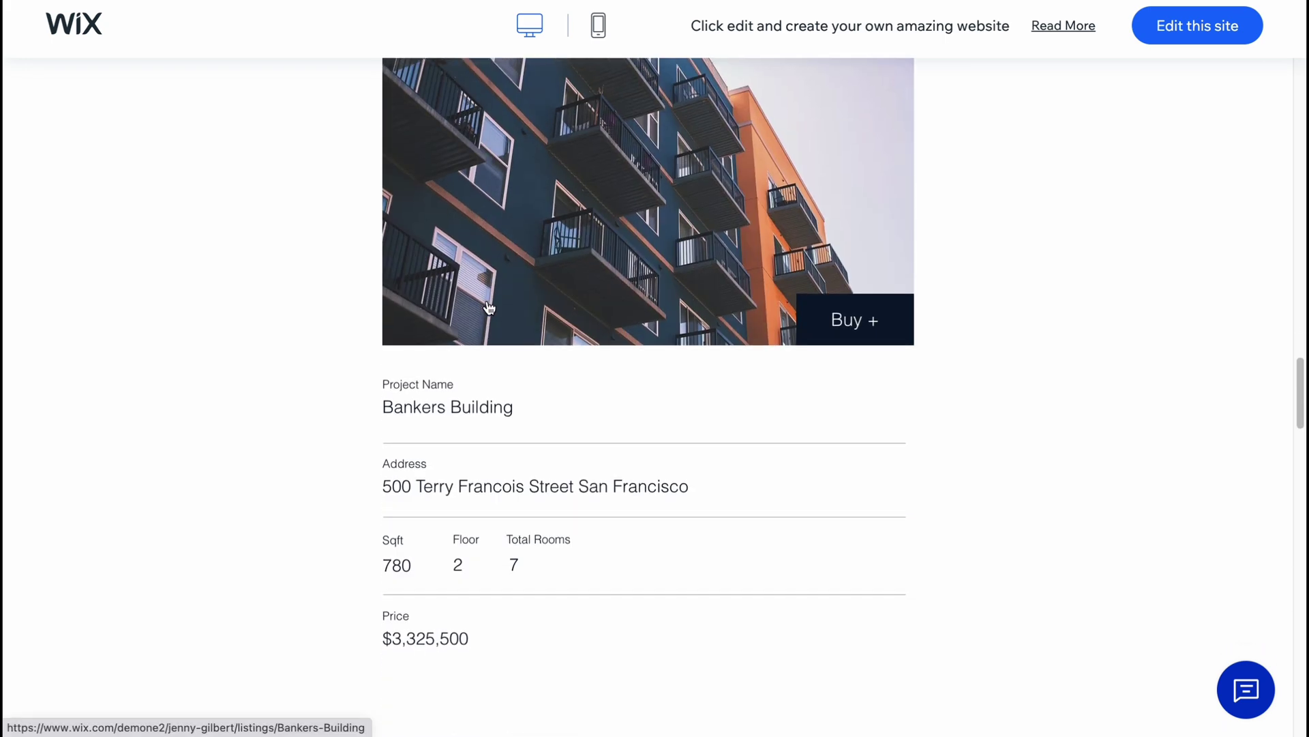
scroll(489, 306, up, 20)
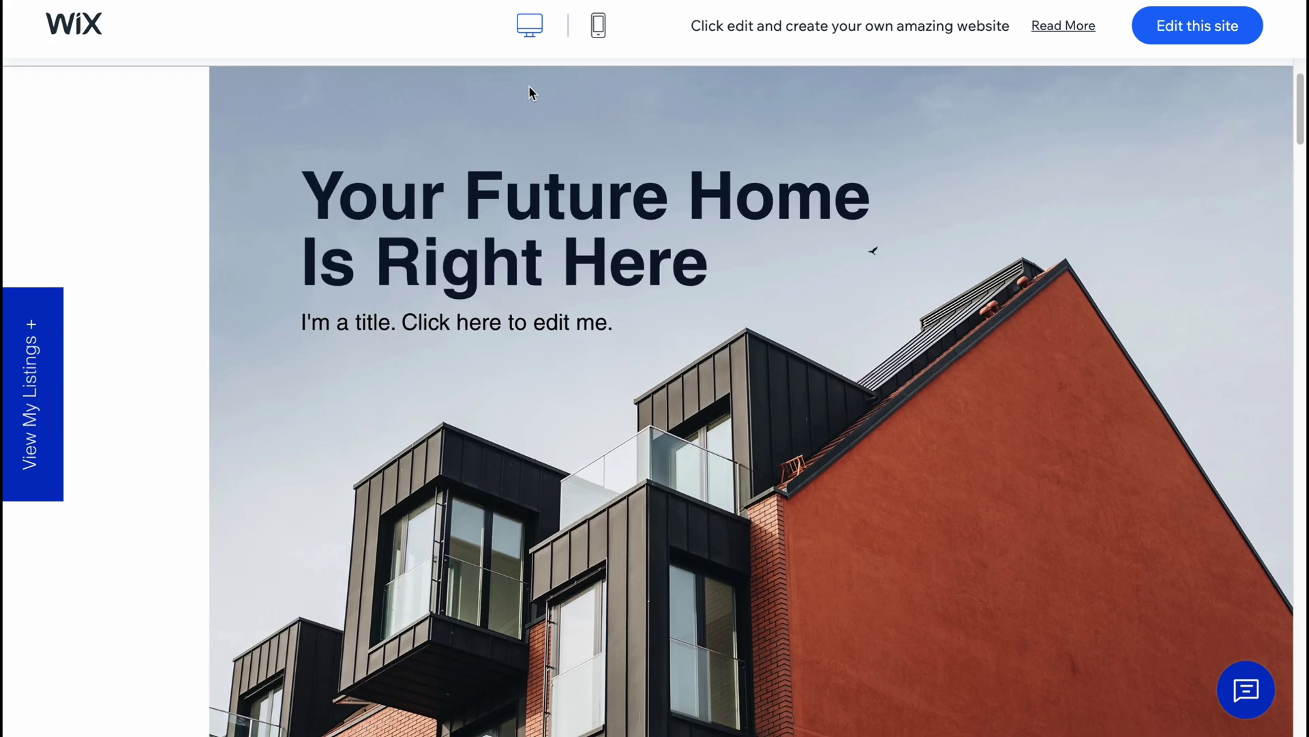
Switch the preview to the mobile layout and scroll through it.
click(597, 27)
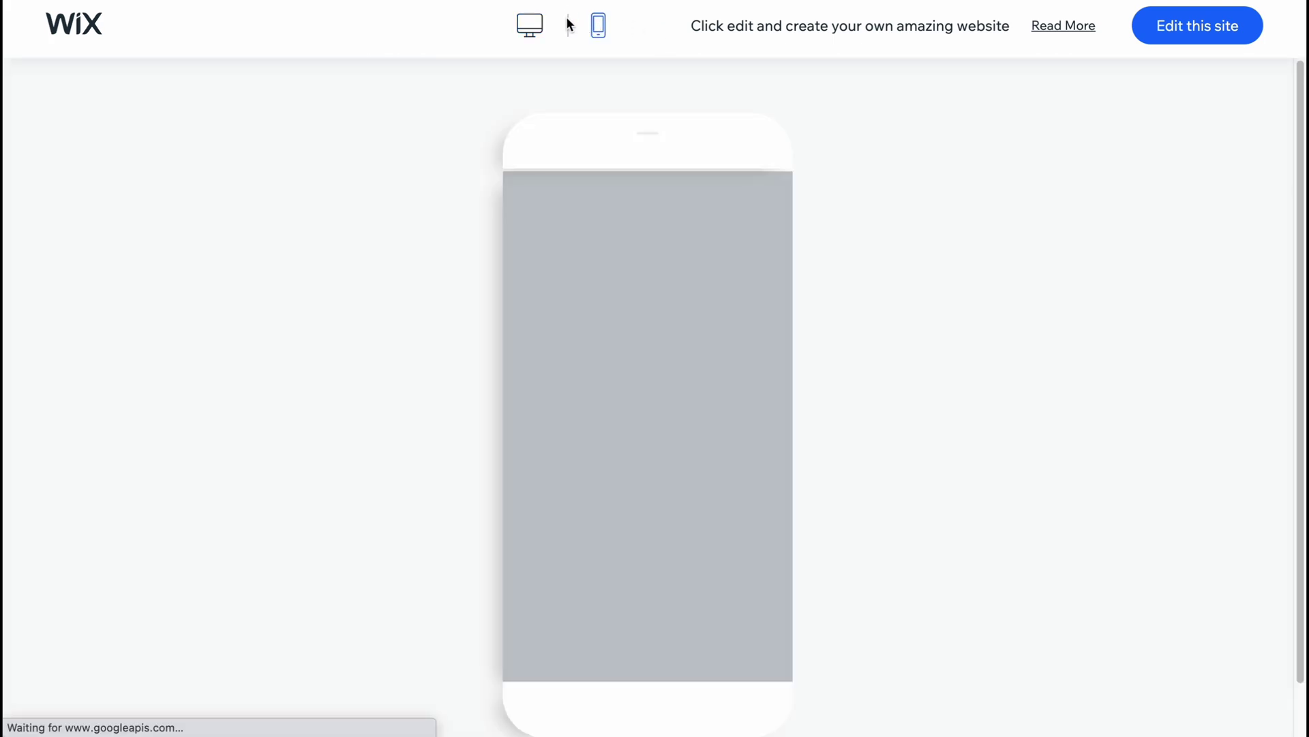
click(530, 27)
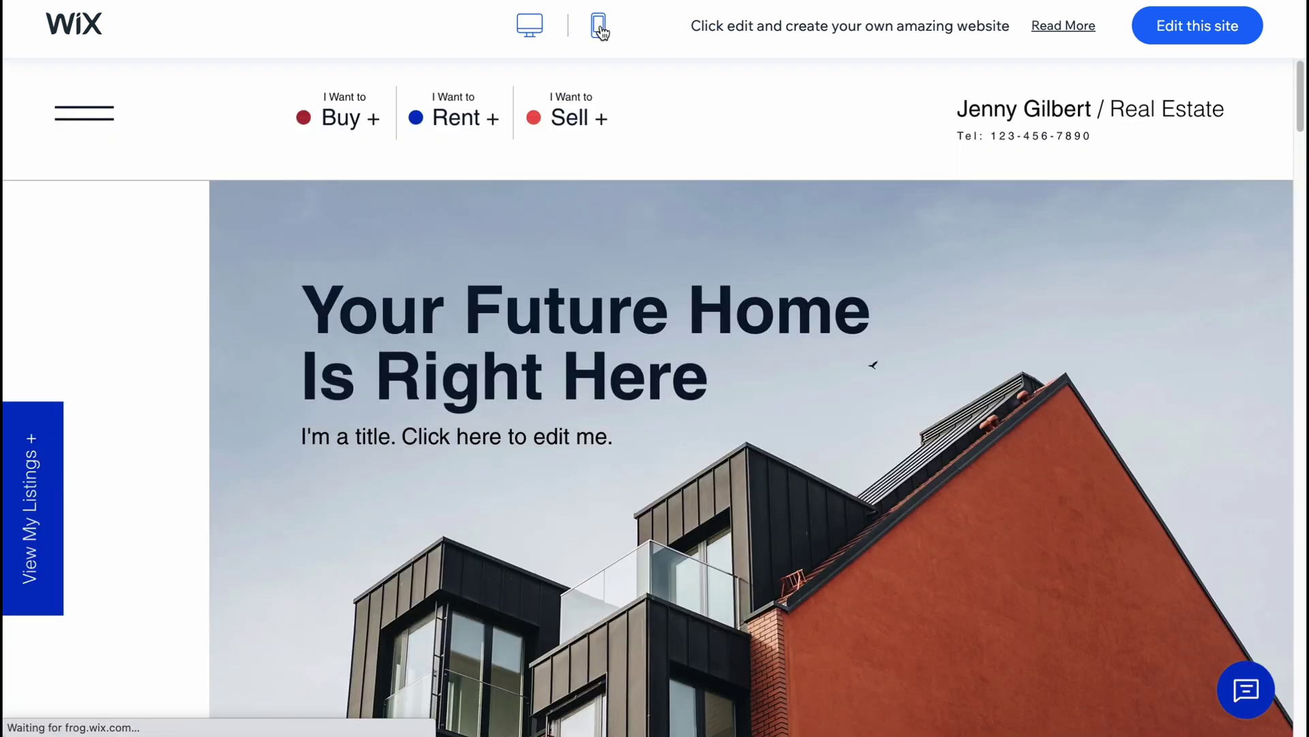
click(599, 26)
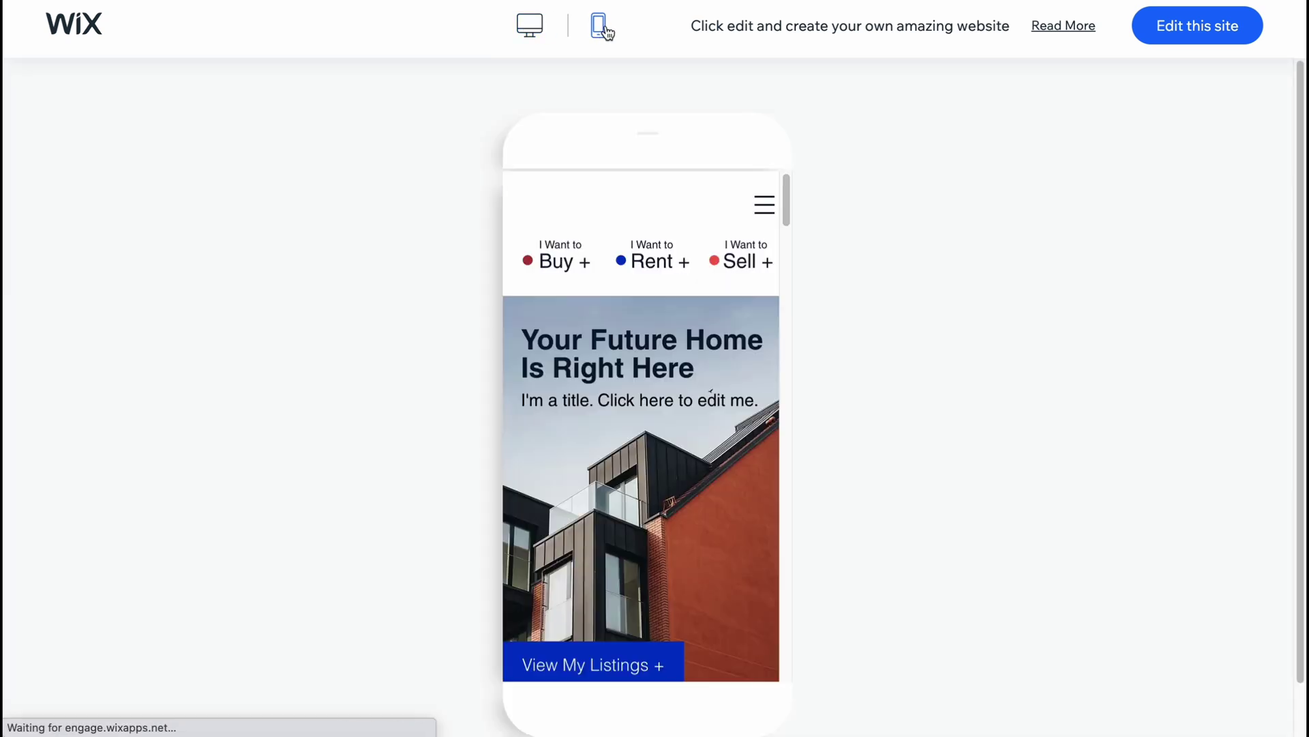
scroll(715, 284, down, 10)
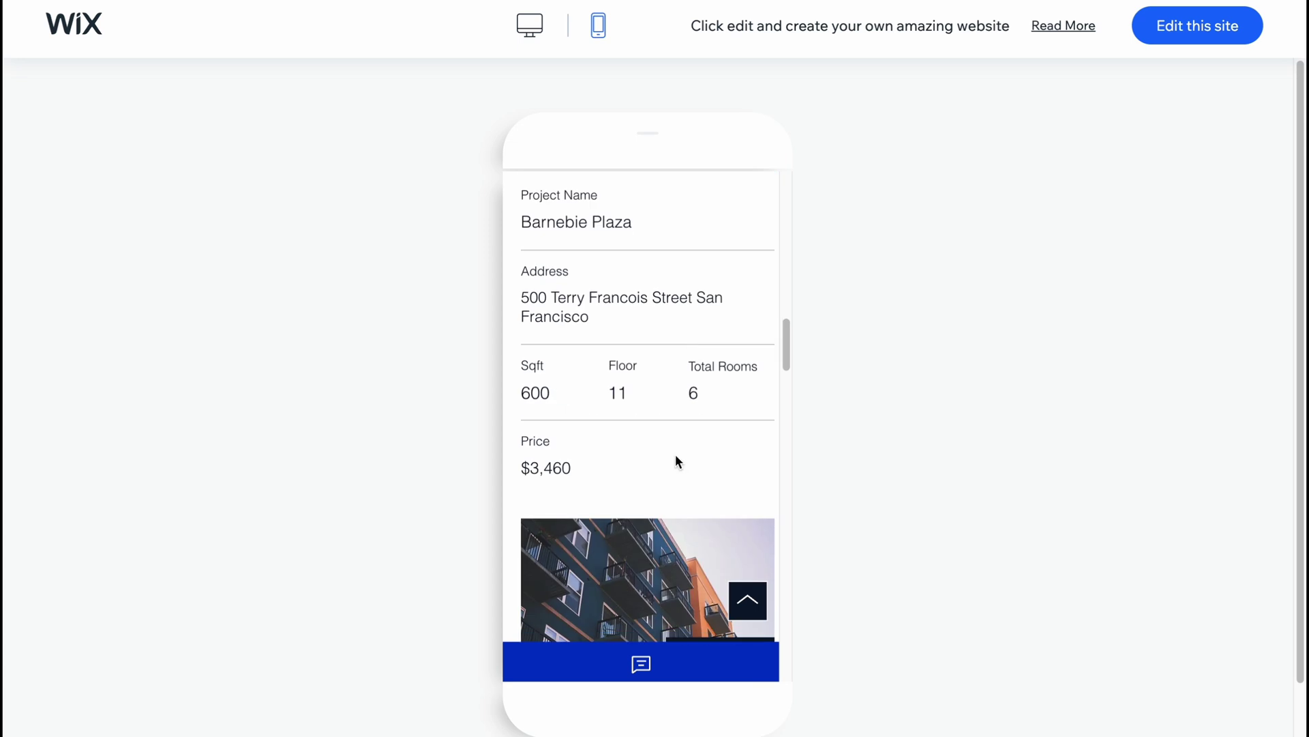
scroll(670, 459, down, 10)
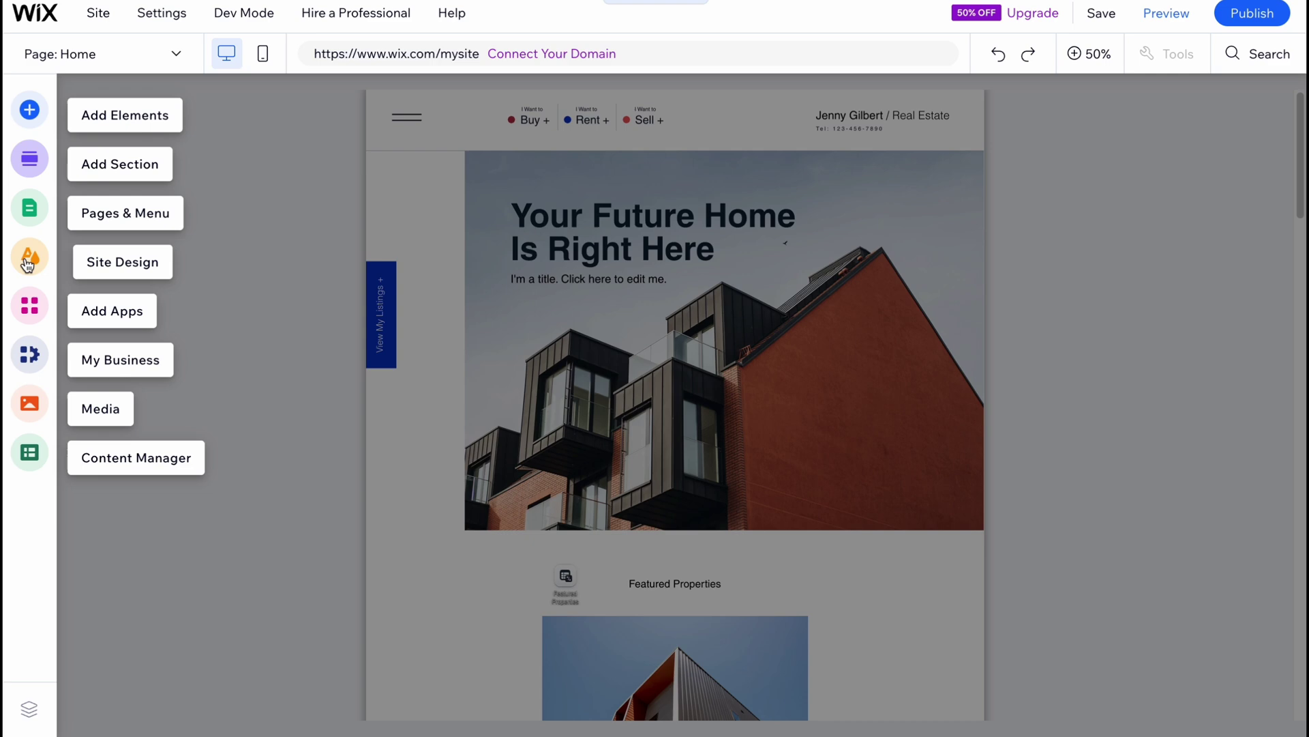
Compare the Energetic and Dynamic colour themes, settling on Retro vibrant.
click(27, 260)
click(225, 215)
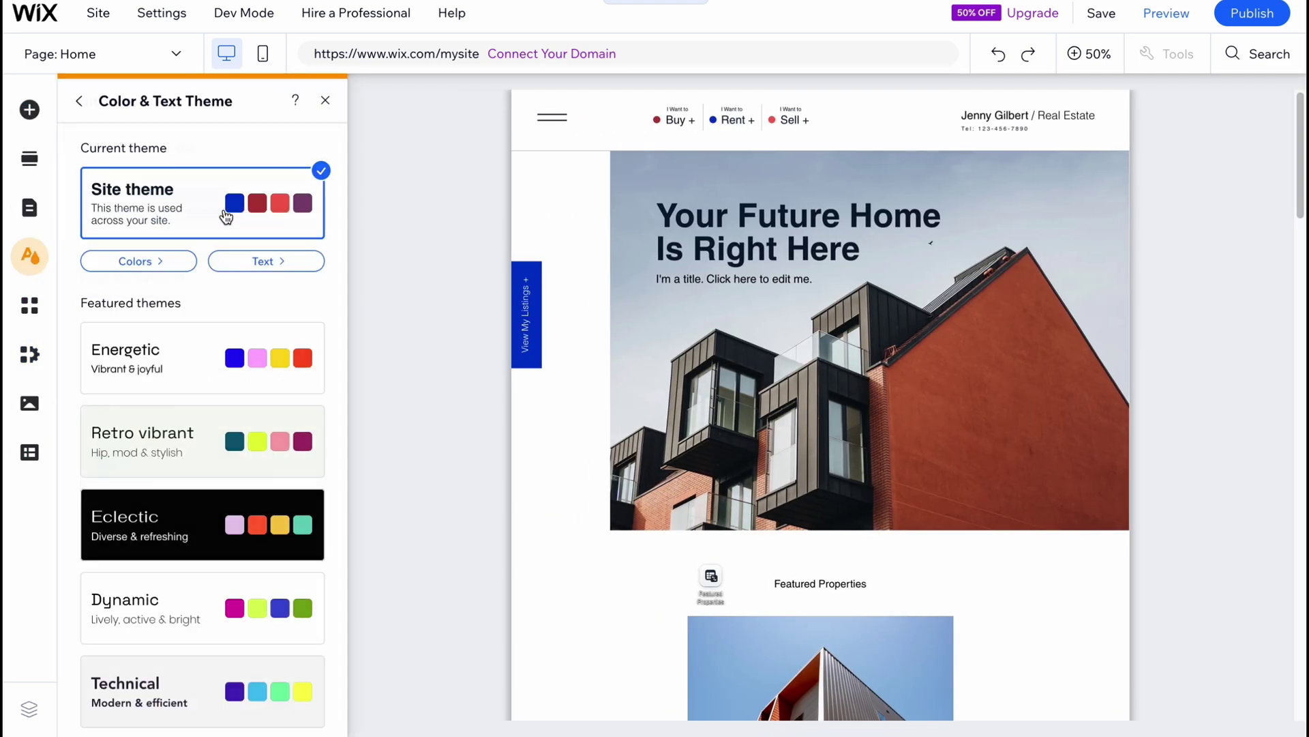
click(231, 435)
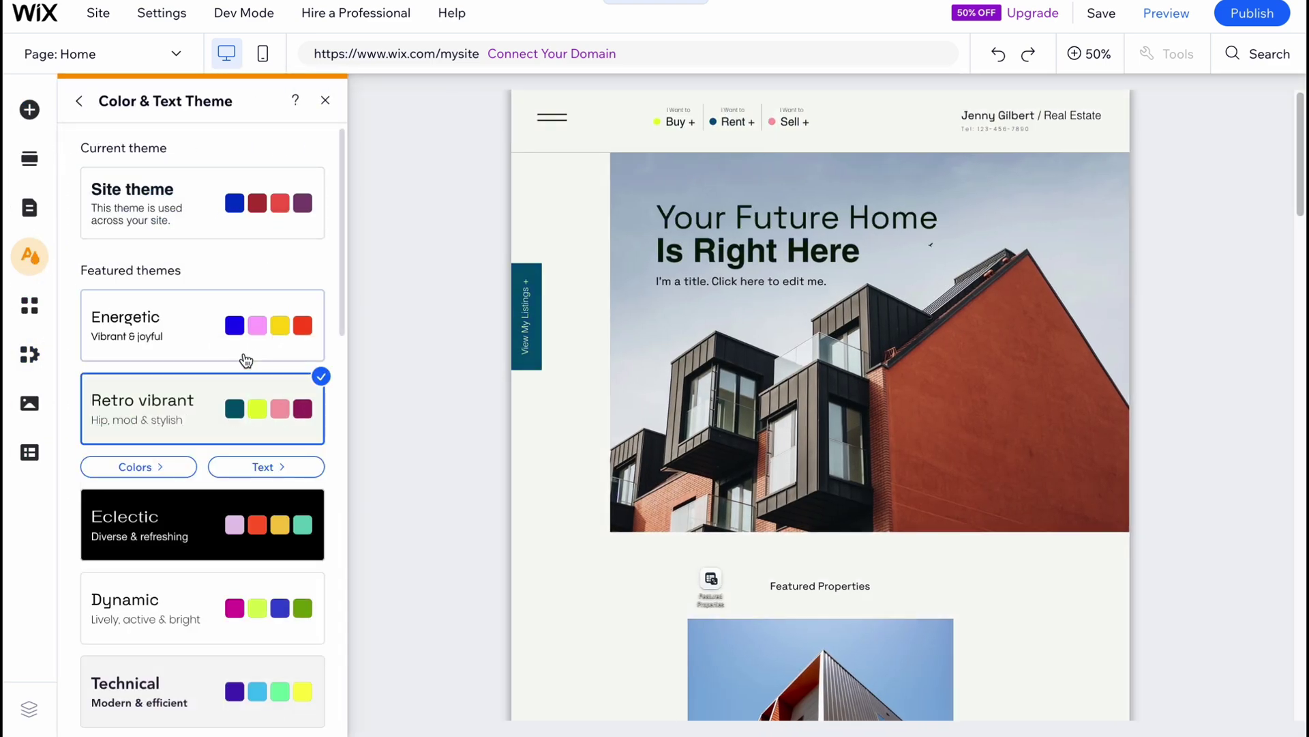
click(247, 358)
click(234, 424)
scroll(237, 430, down, 1)
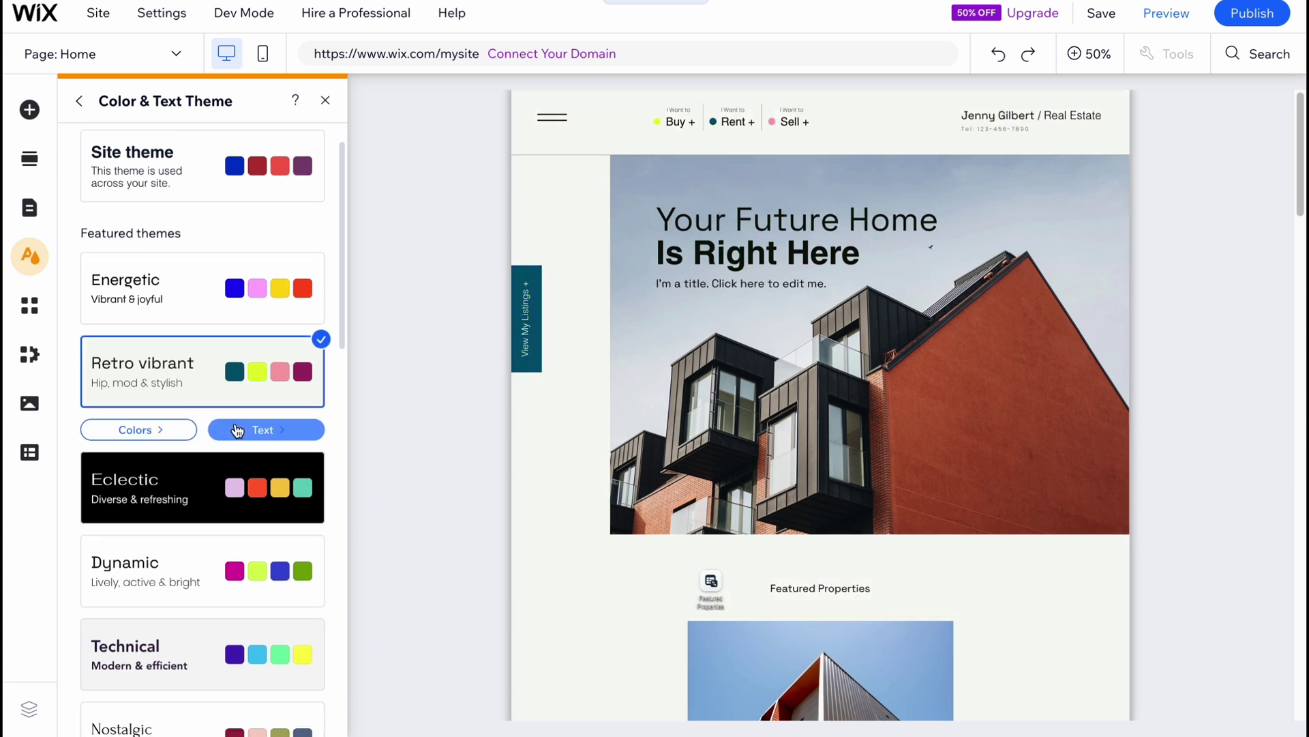
click(228, 556)
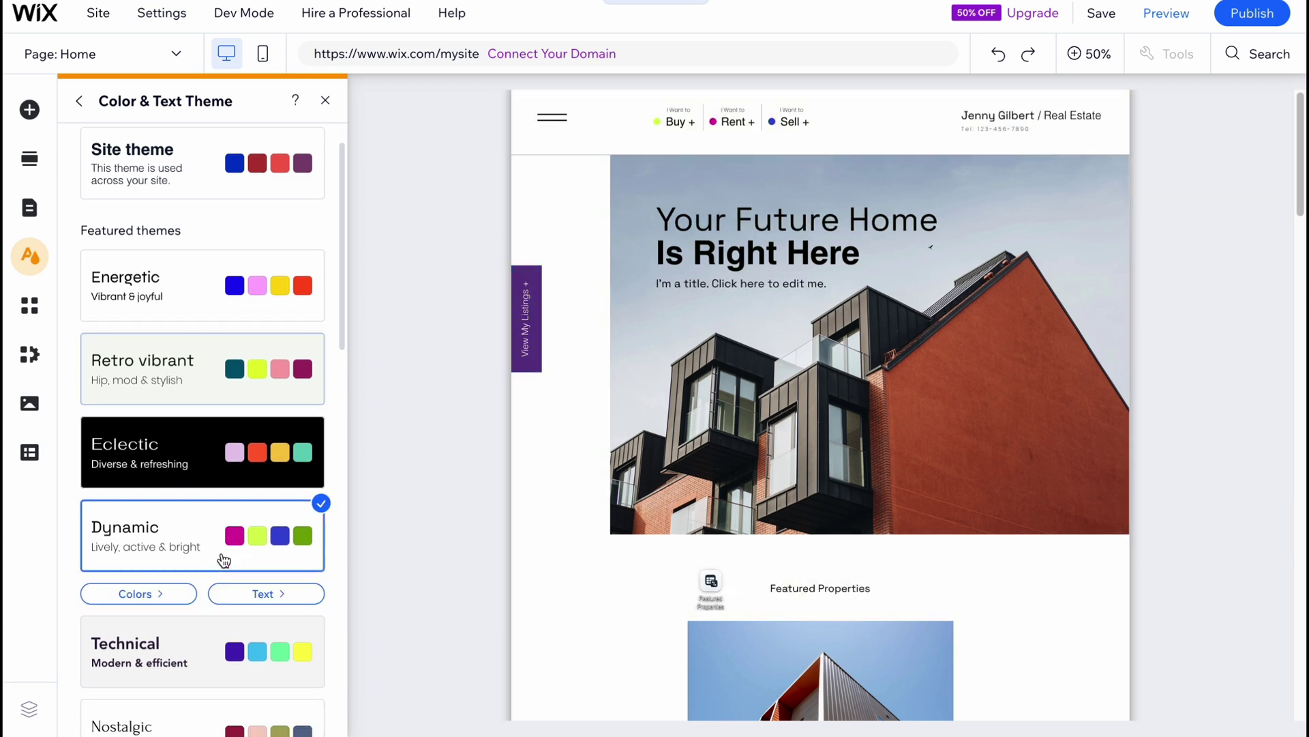
click(237, 386)
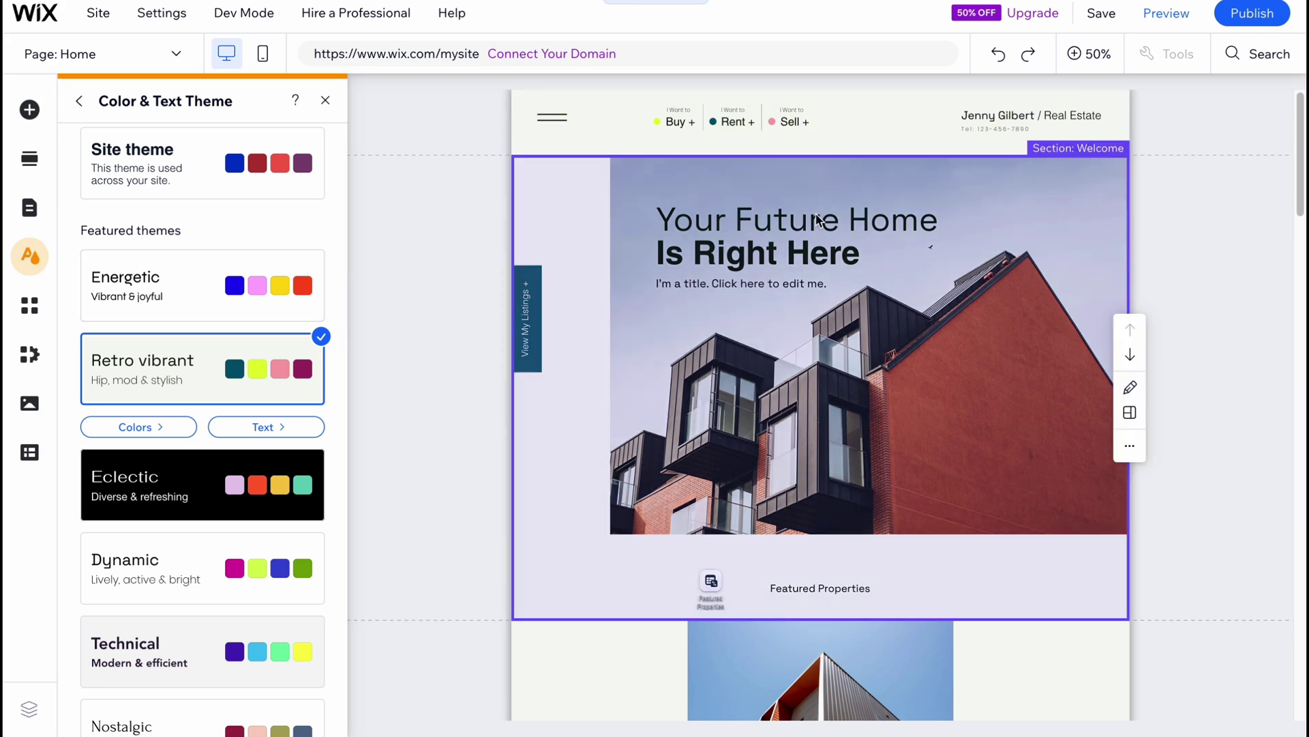
Review the Retro vibrant page on the canvas, then close the theme panel.
scroll(736, 346, down, 7)
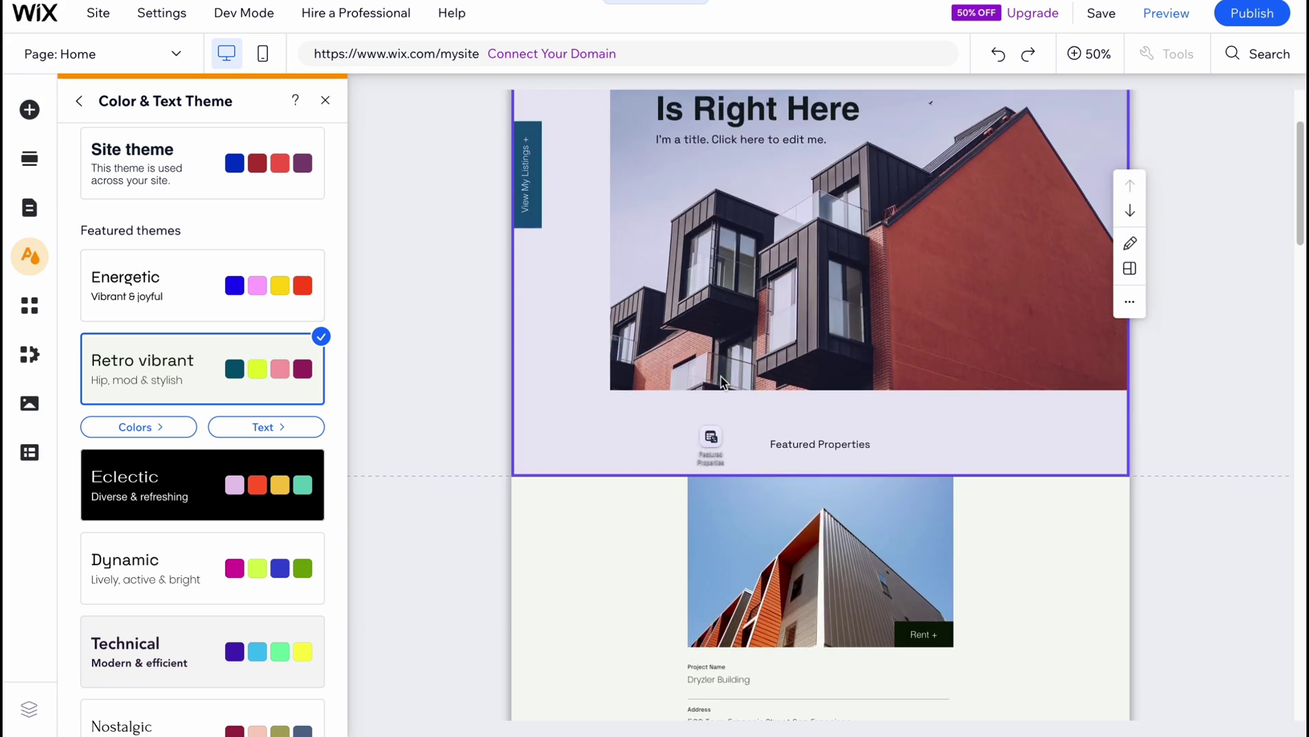
scroll(292, 418, up, 1)
scroll(292, 403, down, 1)
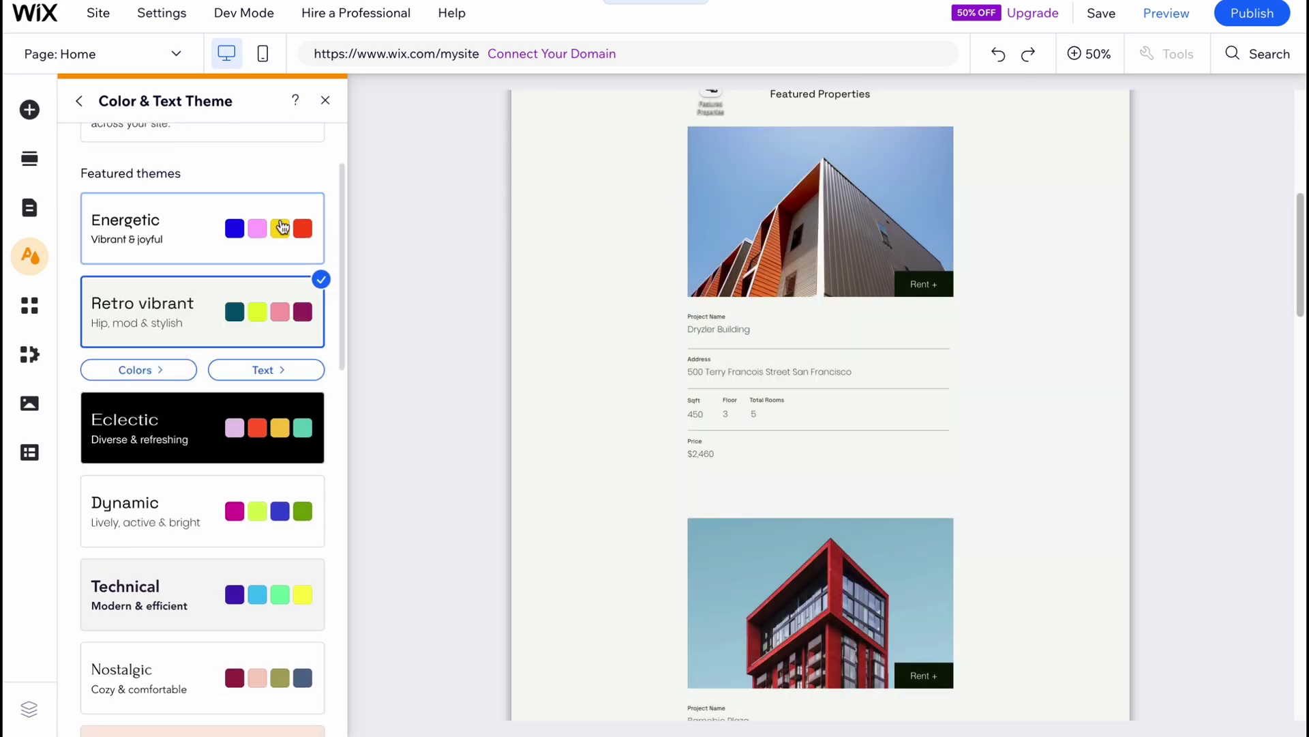
scroll(204, 245, up, 1)
scroll(402, 278, up, 7)
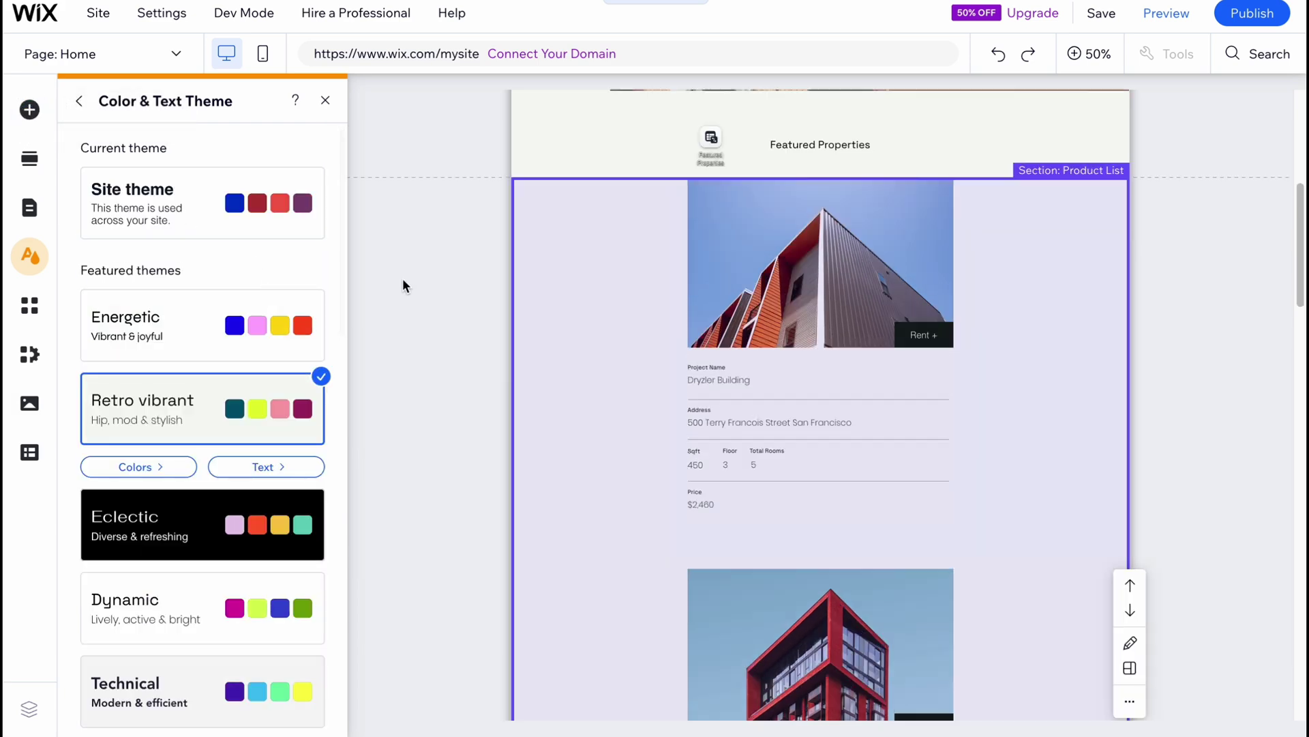
click(388, 242)
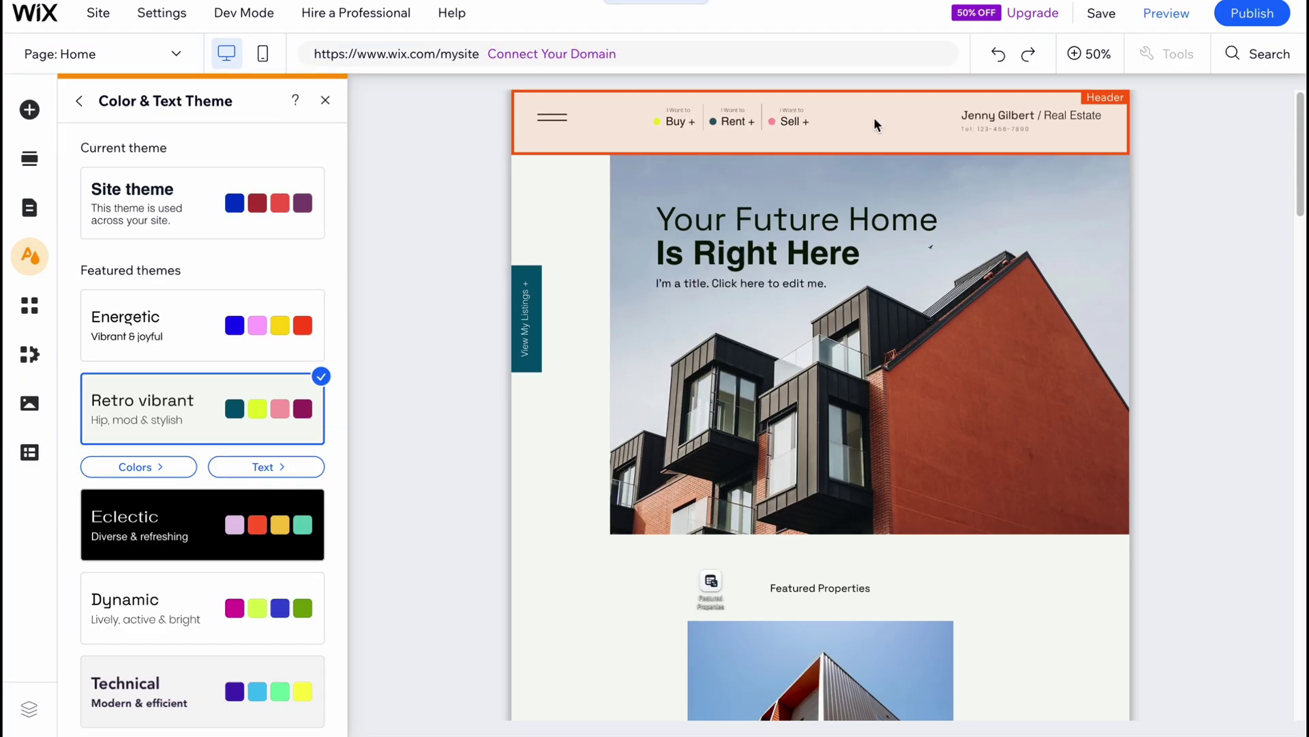
scroll(725, 445, down, 10)
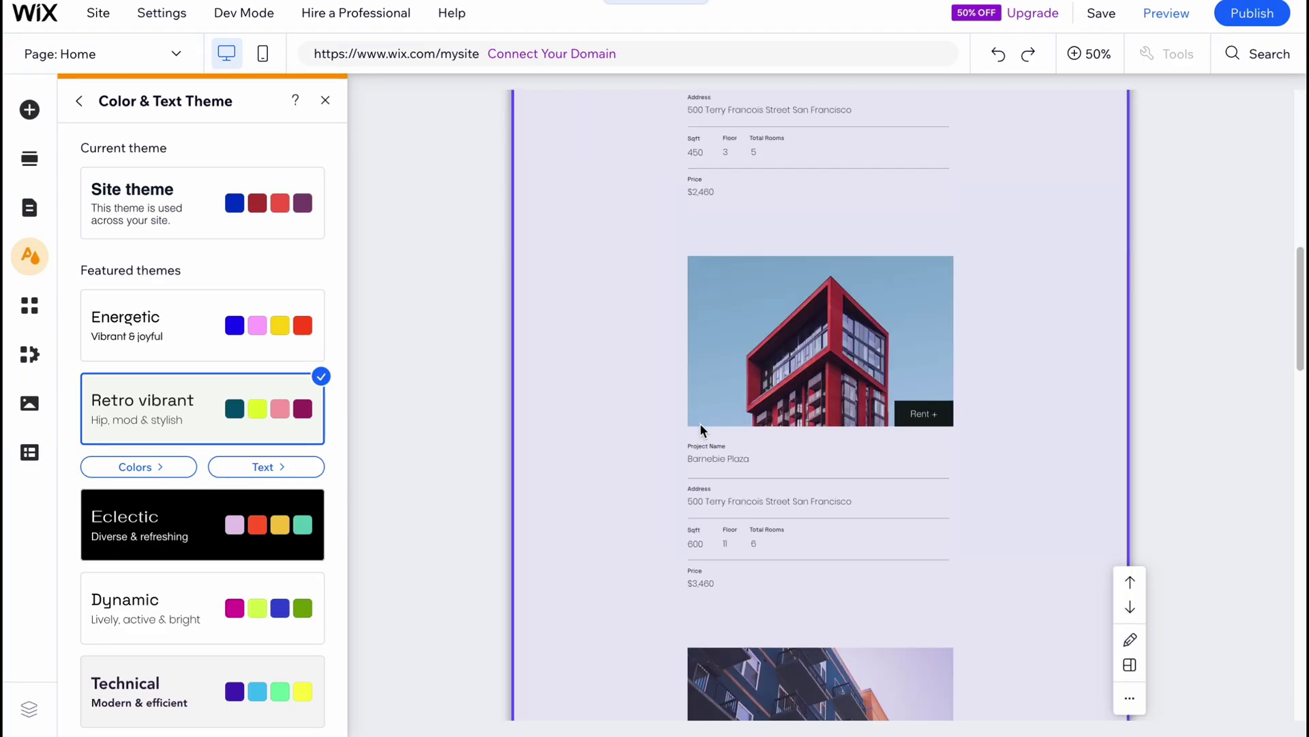
scroll(653, 378, up, 7)
scroll(654, 377, up, 3)
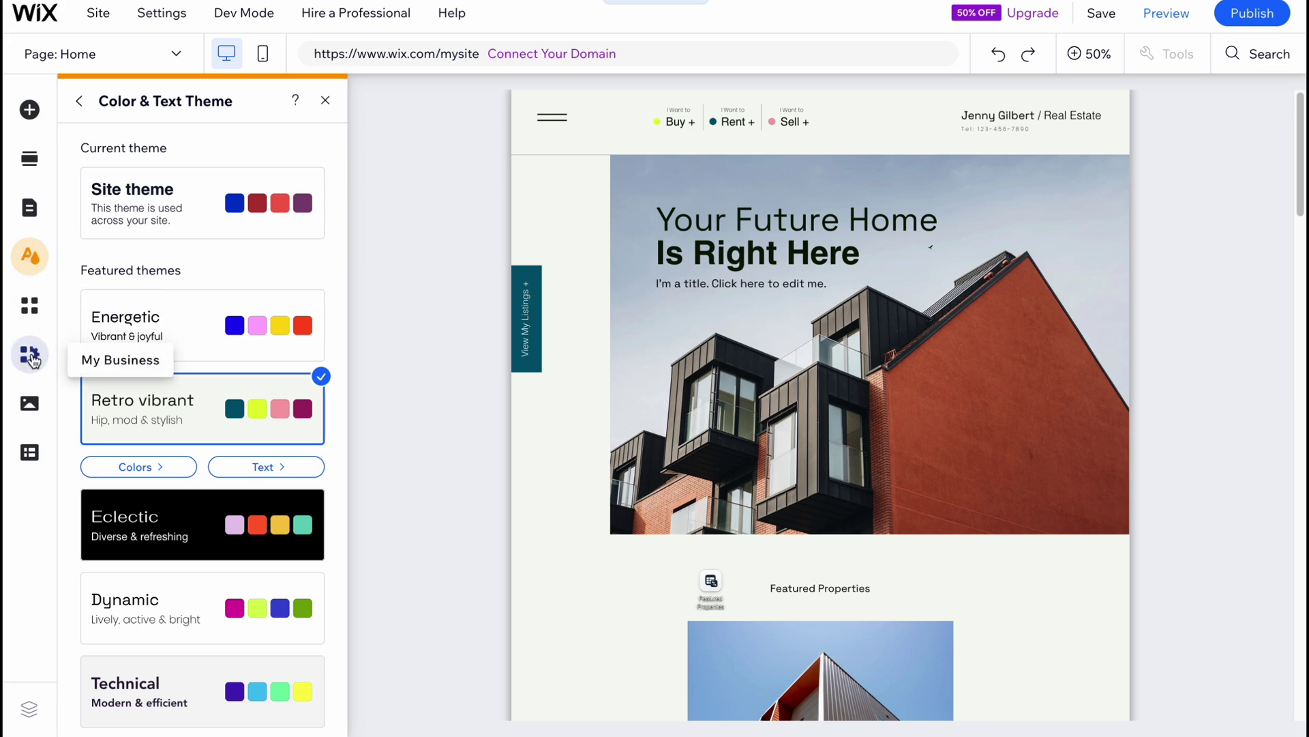
click(325, 100)
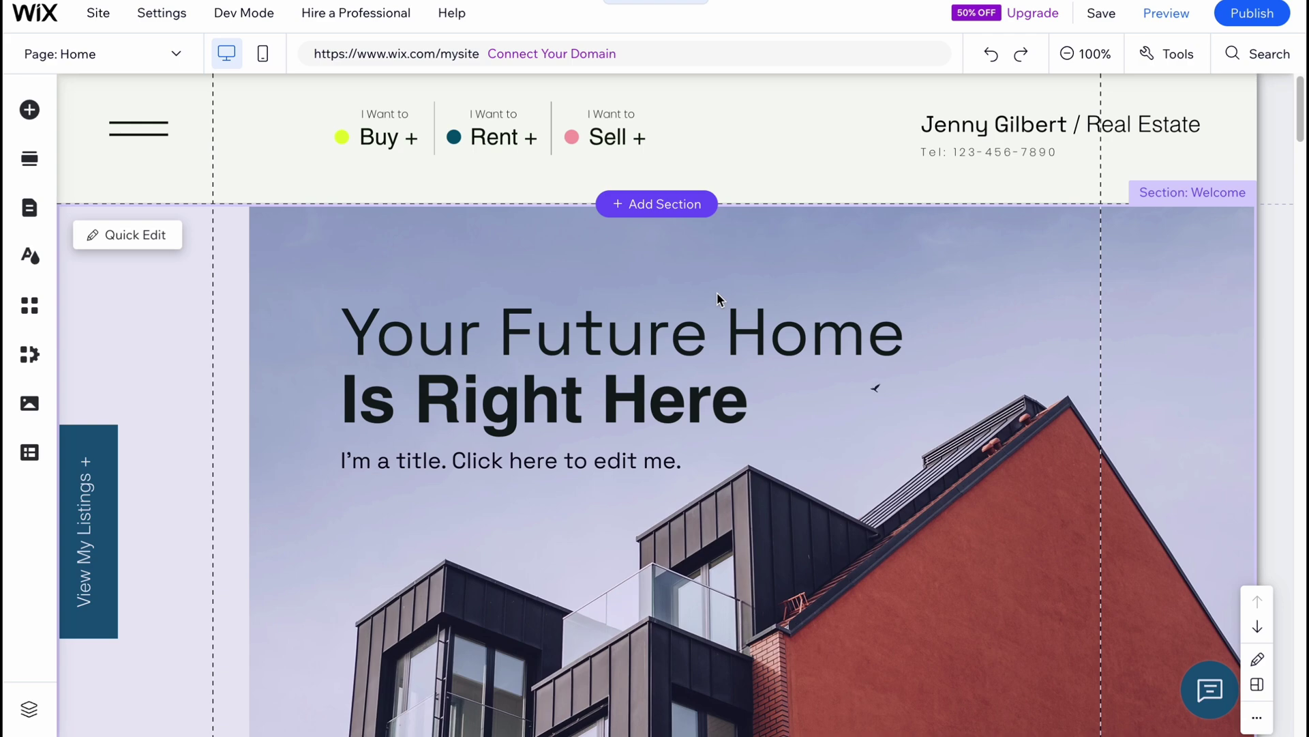
scroll(717, 293, down, 5)
scroll(730, 325, down, 3)
scroll(632, 273, up, 10)
scroll(640, 305, down, 10)
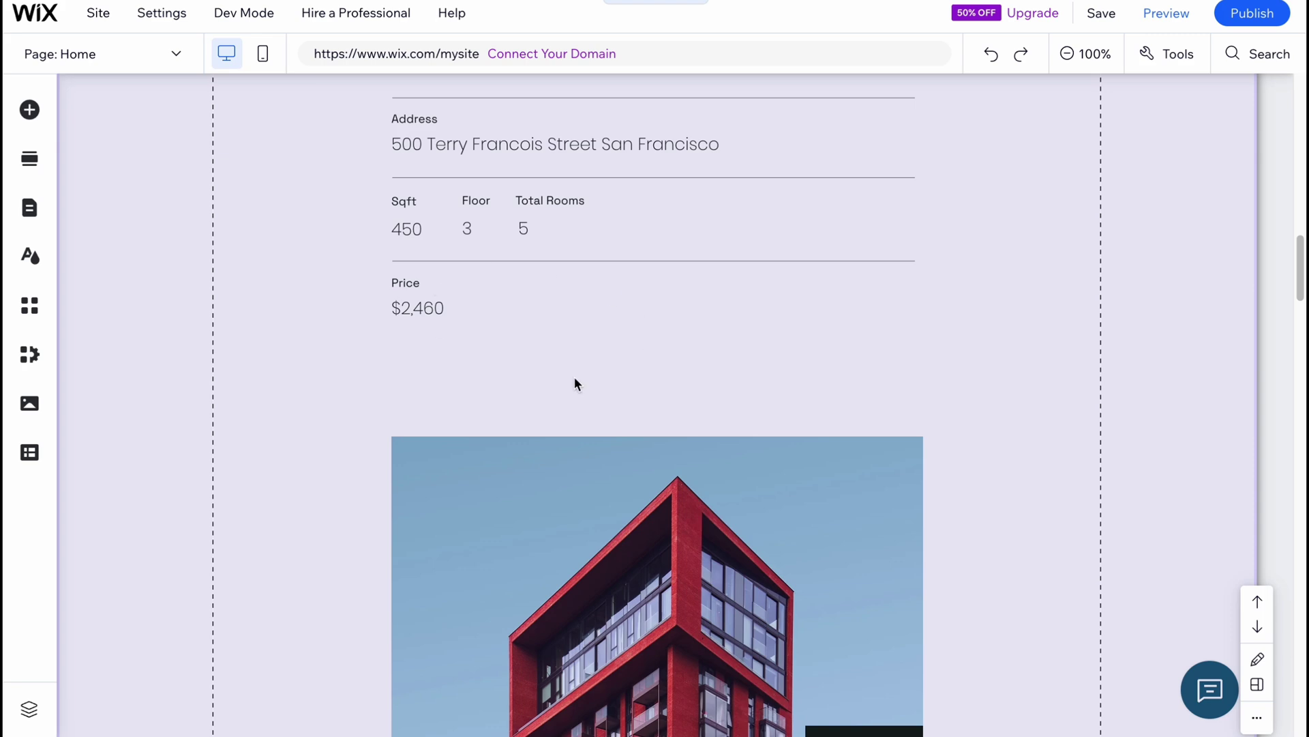
scroll(575, 379, down, 9)
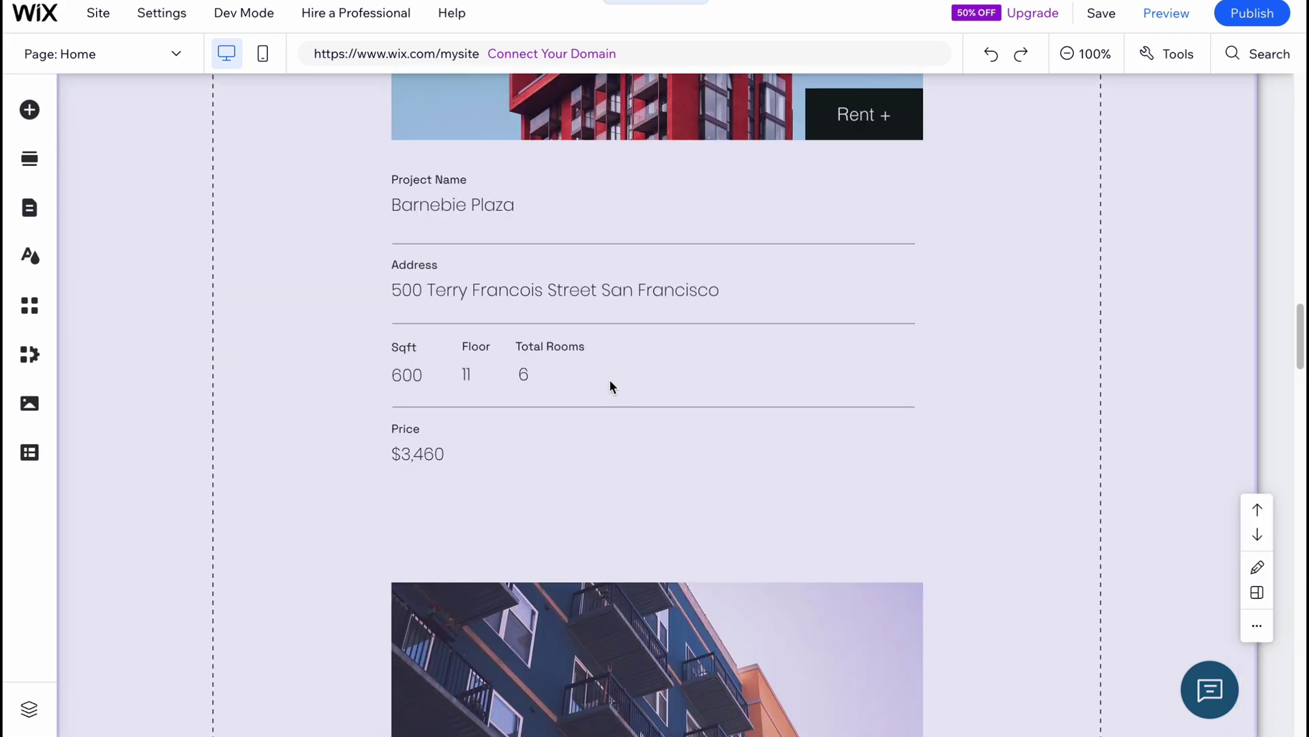
scroll(610, 379, up, 15)
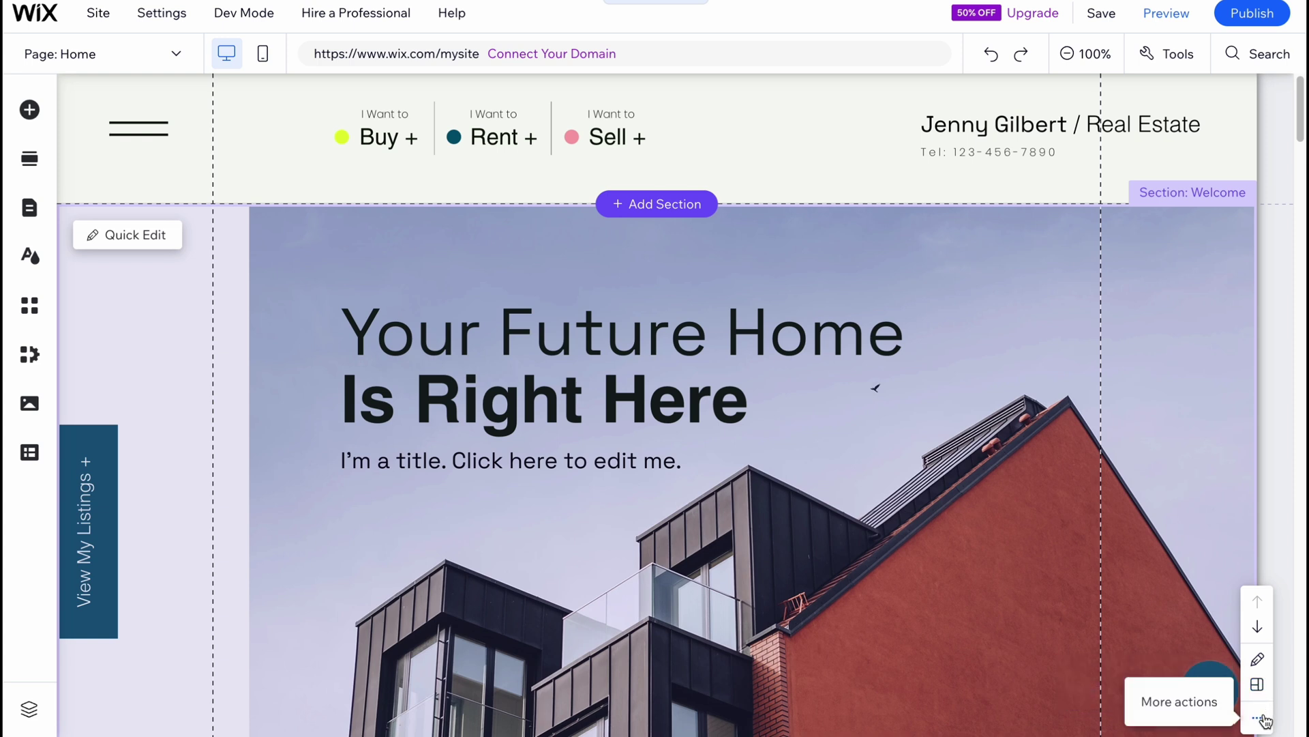
click(1259, 717)
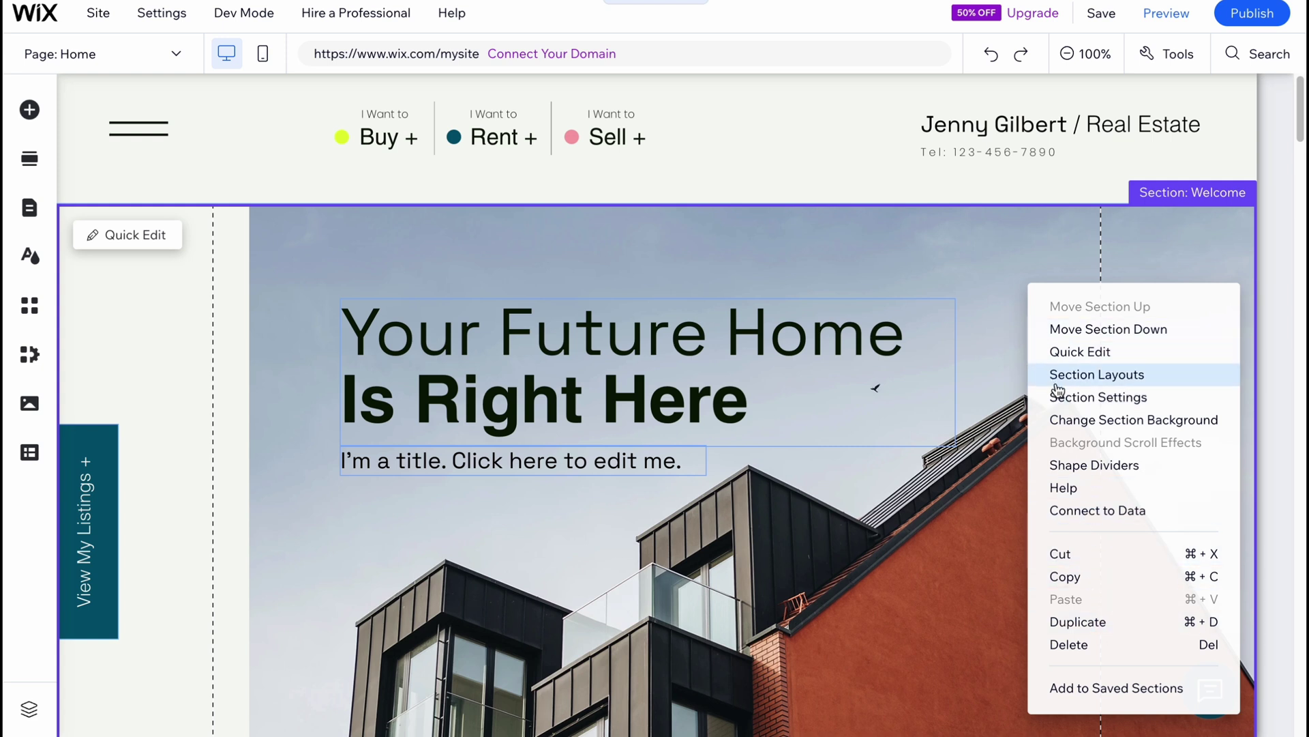
click(765, 253)
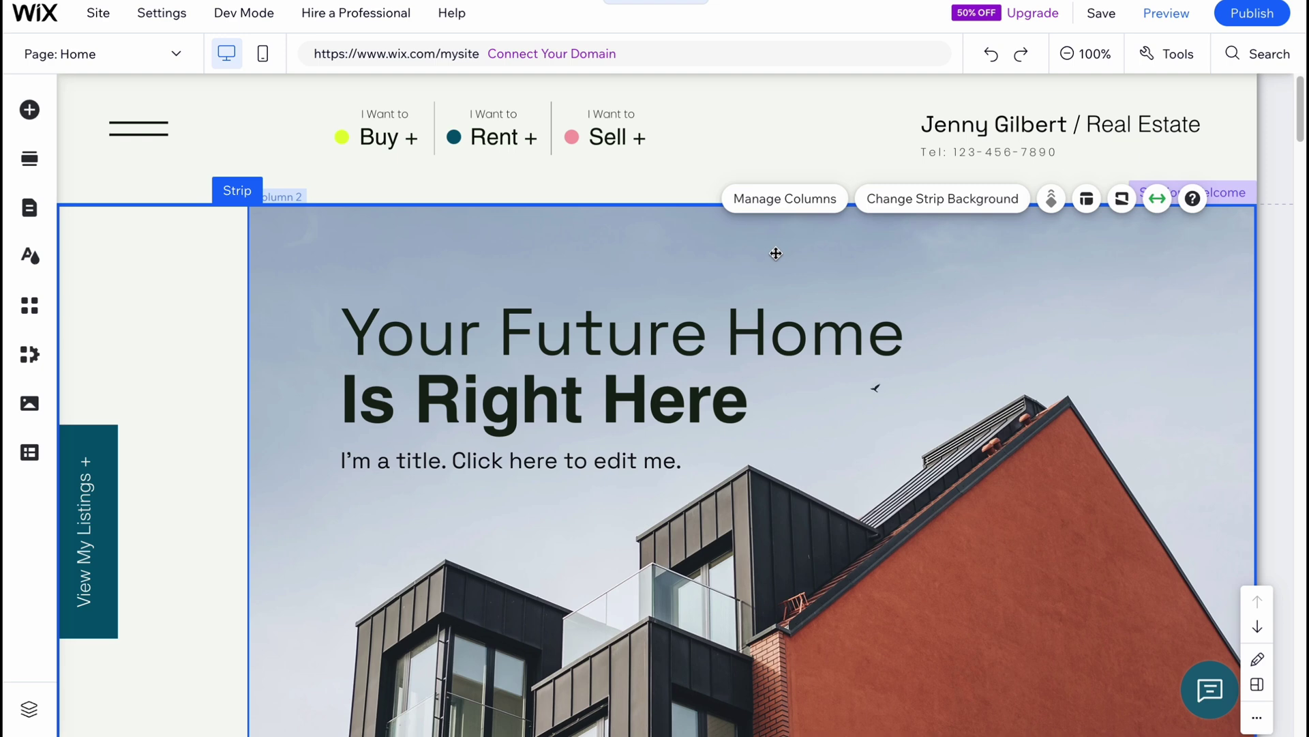
click(460, 191)
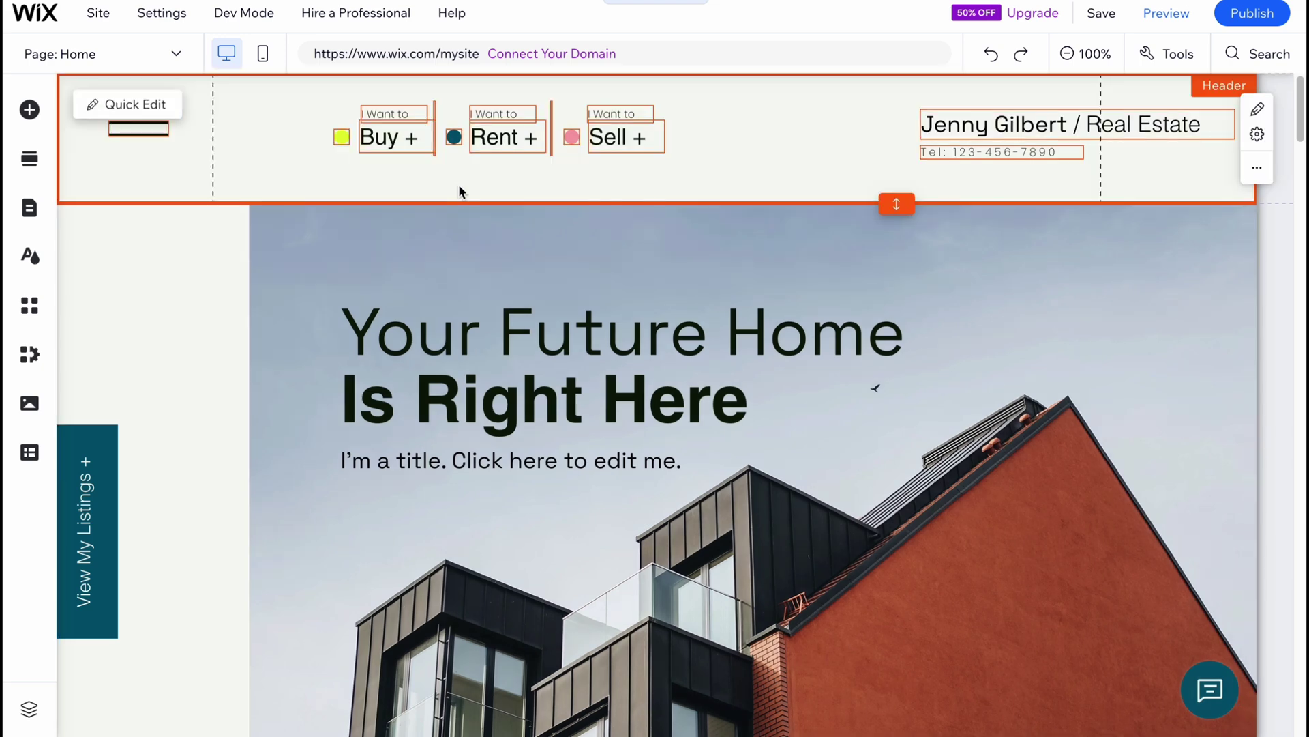
click(30, 159)
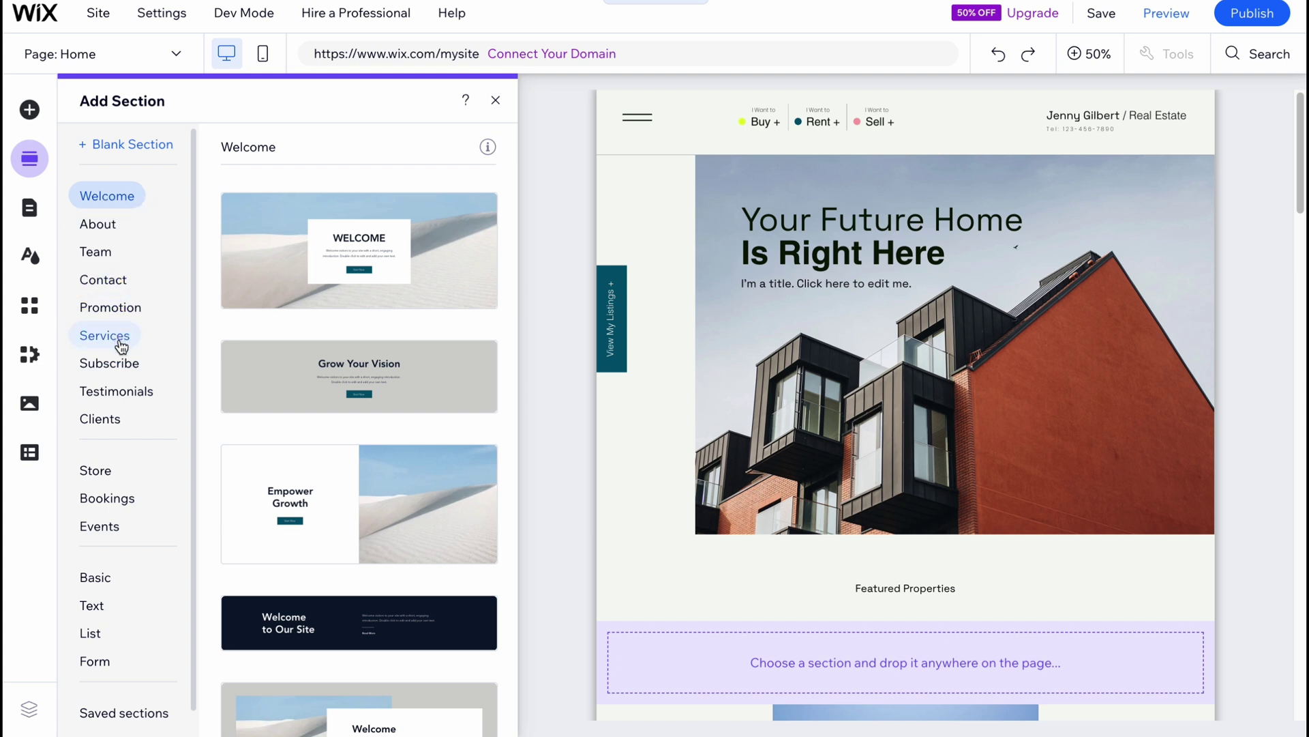
click(118, 406)
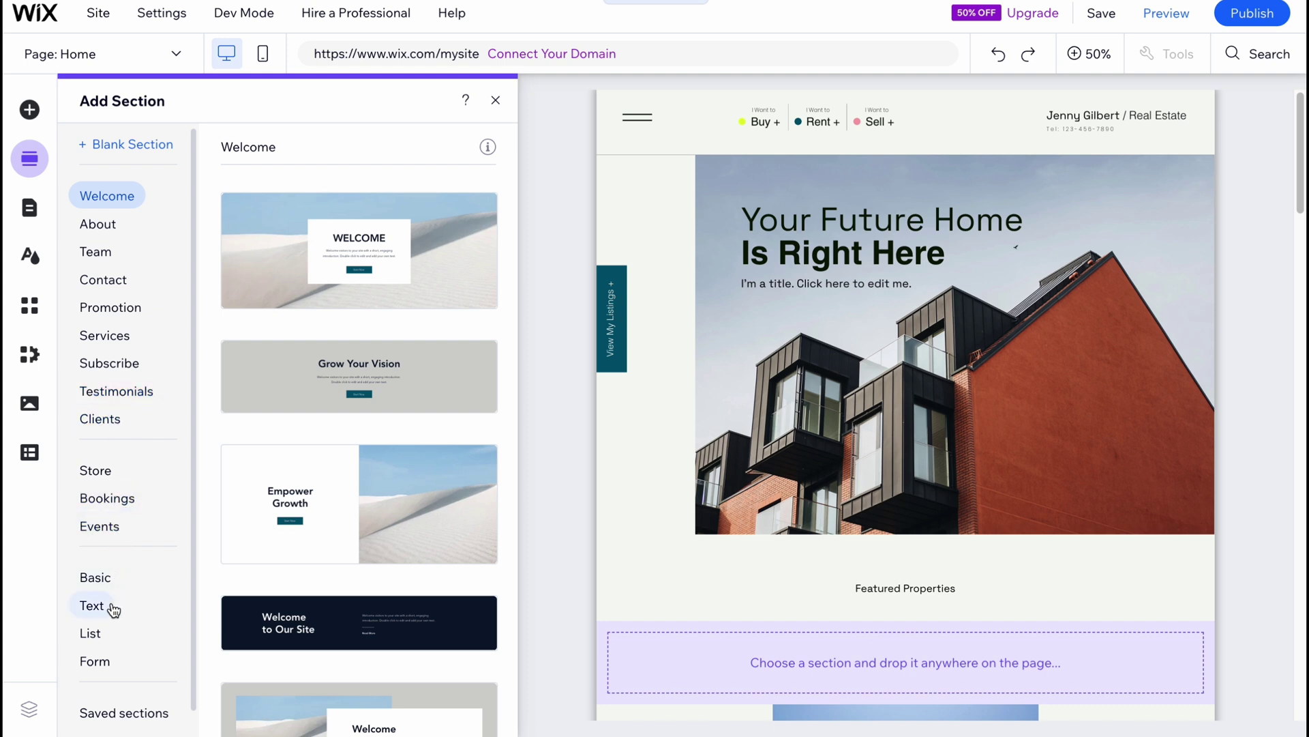
Close the section gallery and move the hero subtitle about 50 px left.
click(494, 101)
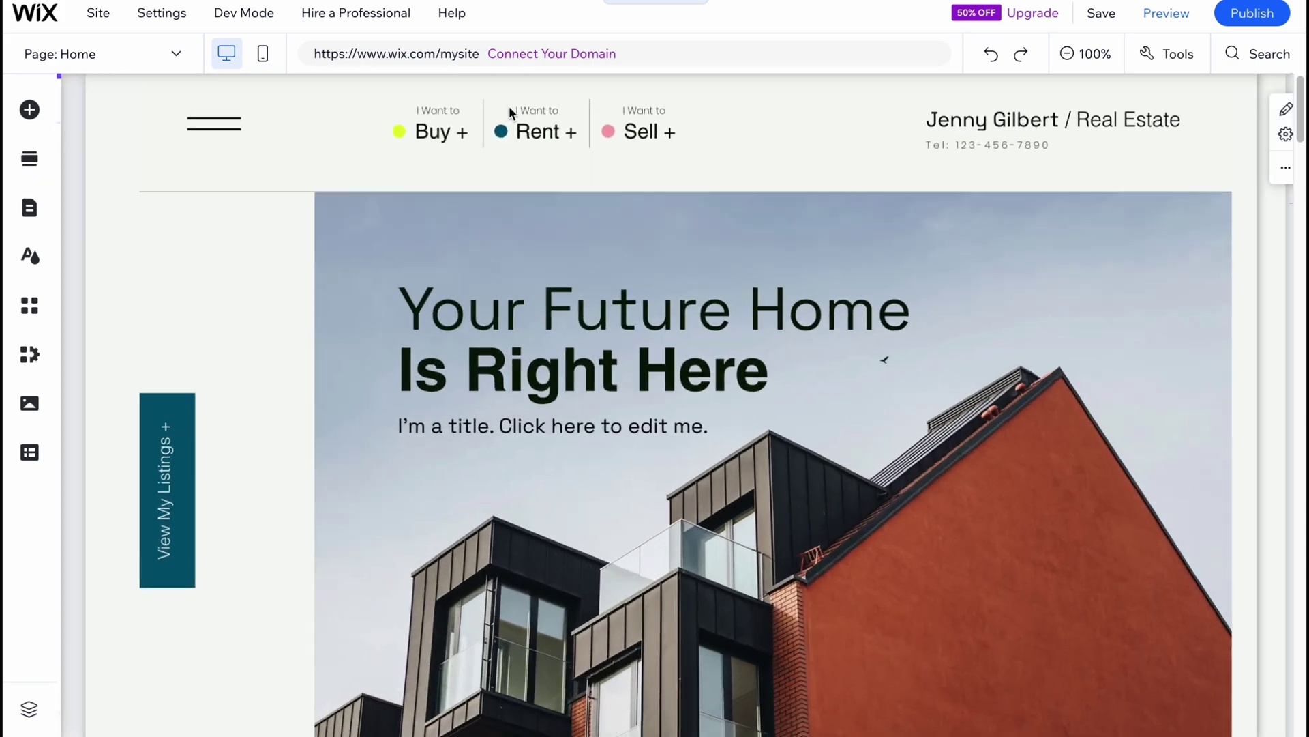
scroll(678, 302, down, 2)
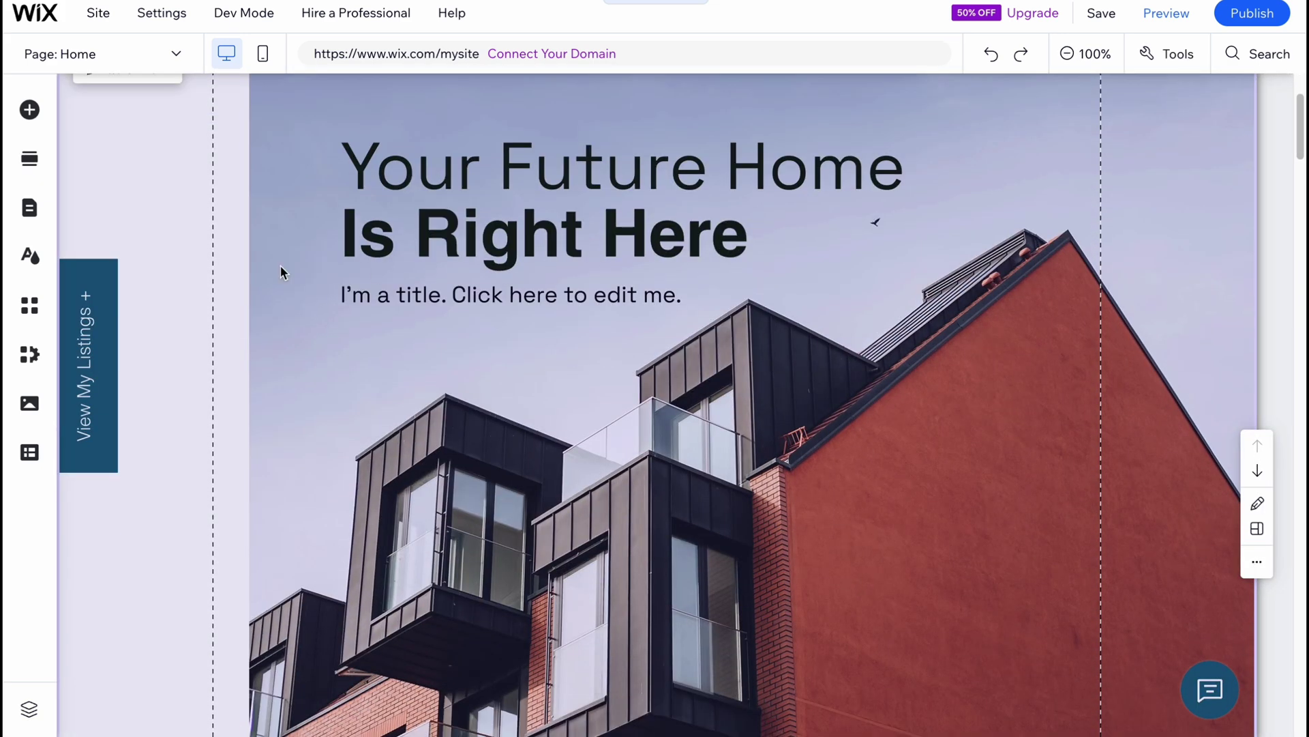
scroll(418, 357, up, 2)
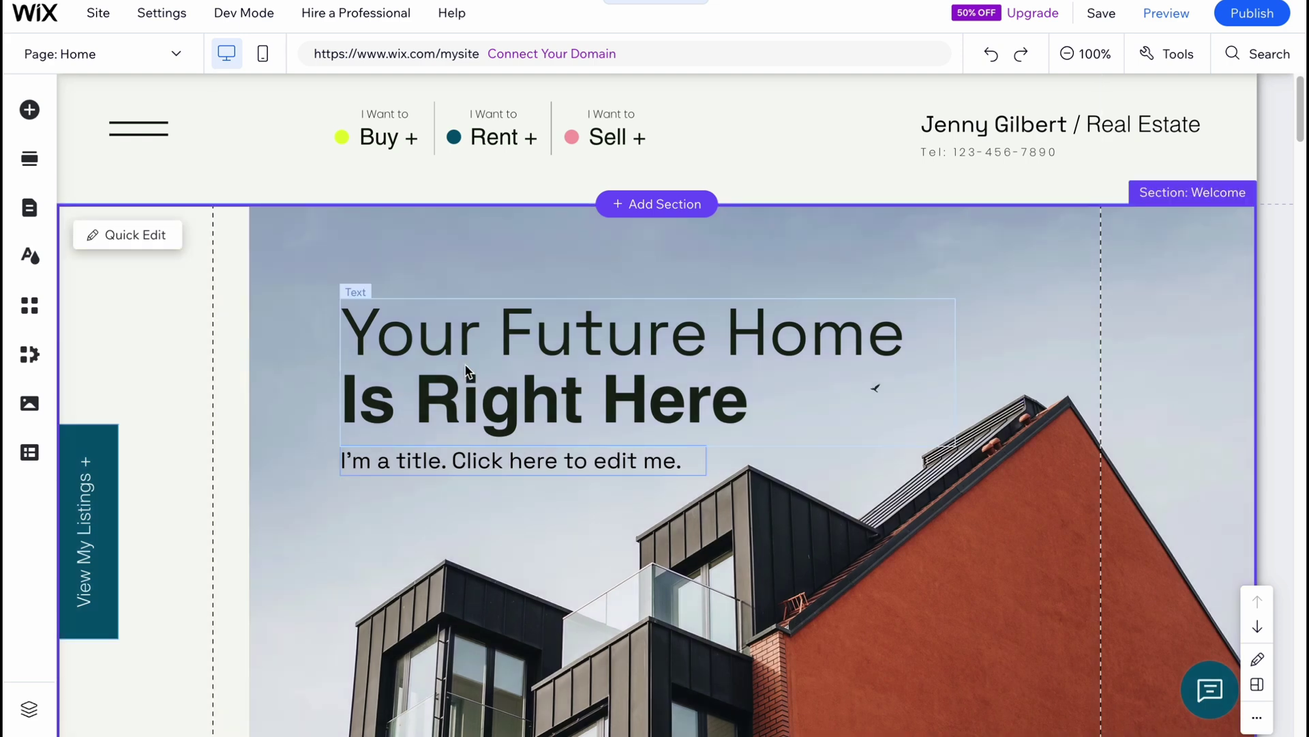
click(520, 355)
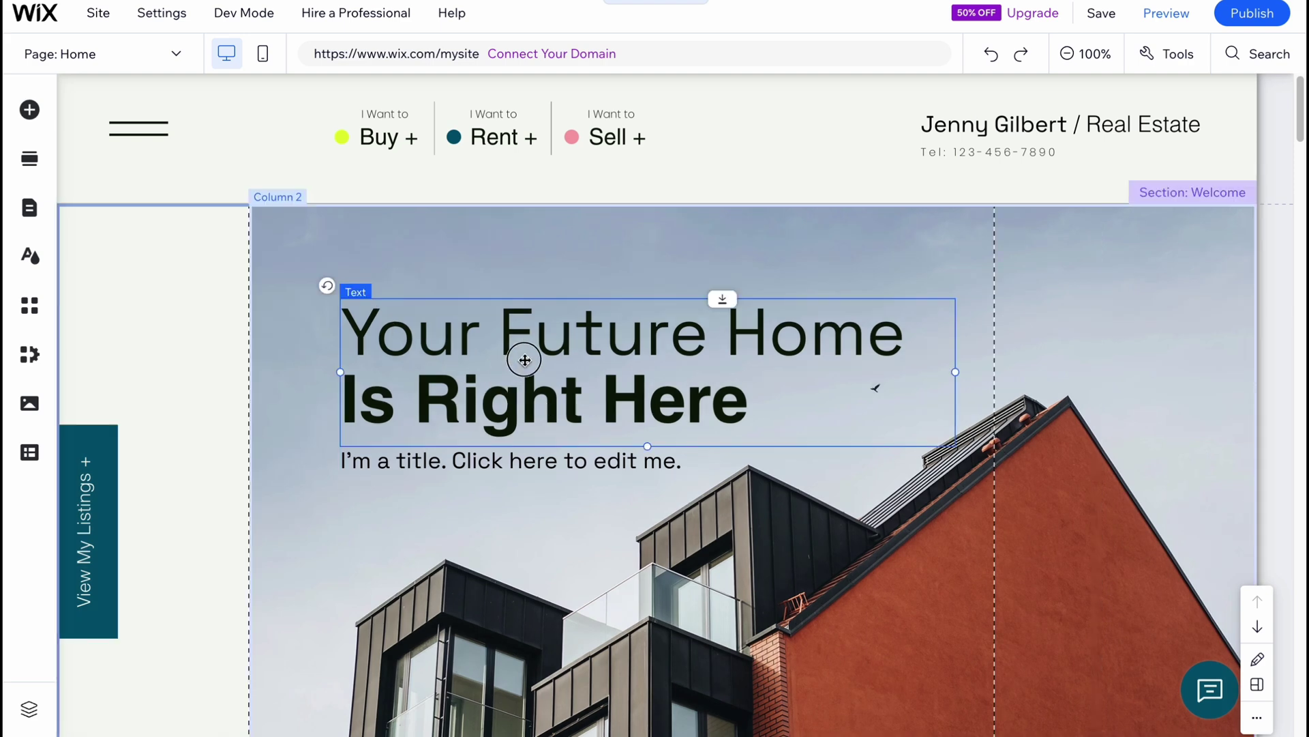
drag(657, 468, 622, 465)
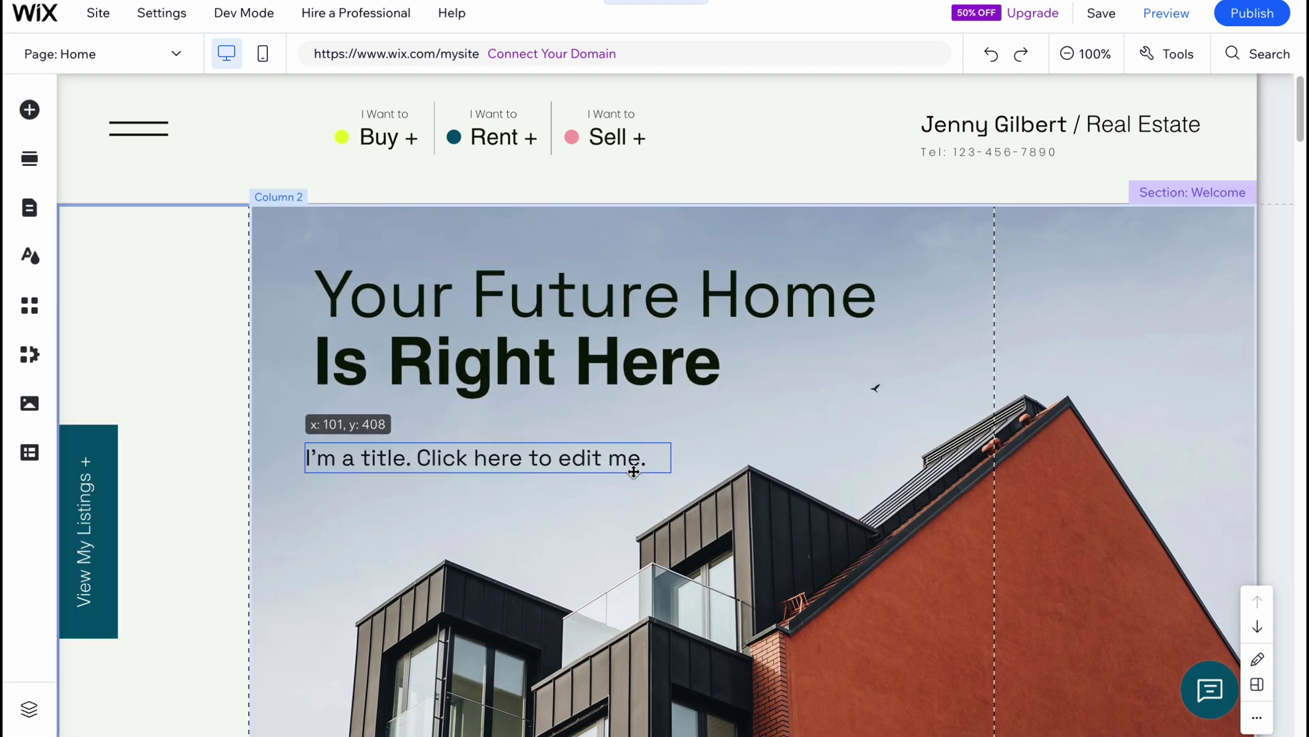
Check the hero's image and left columns, then reselect the 'Your Future Home' heading.
click(808, 582)
scroll(750, 546, down, 3)
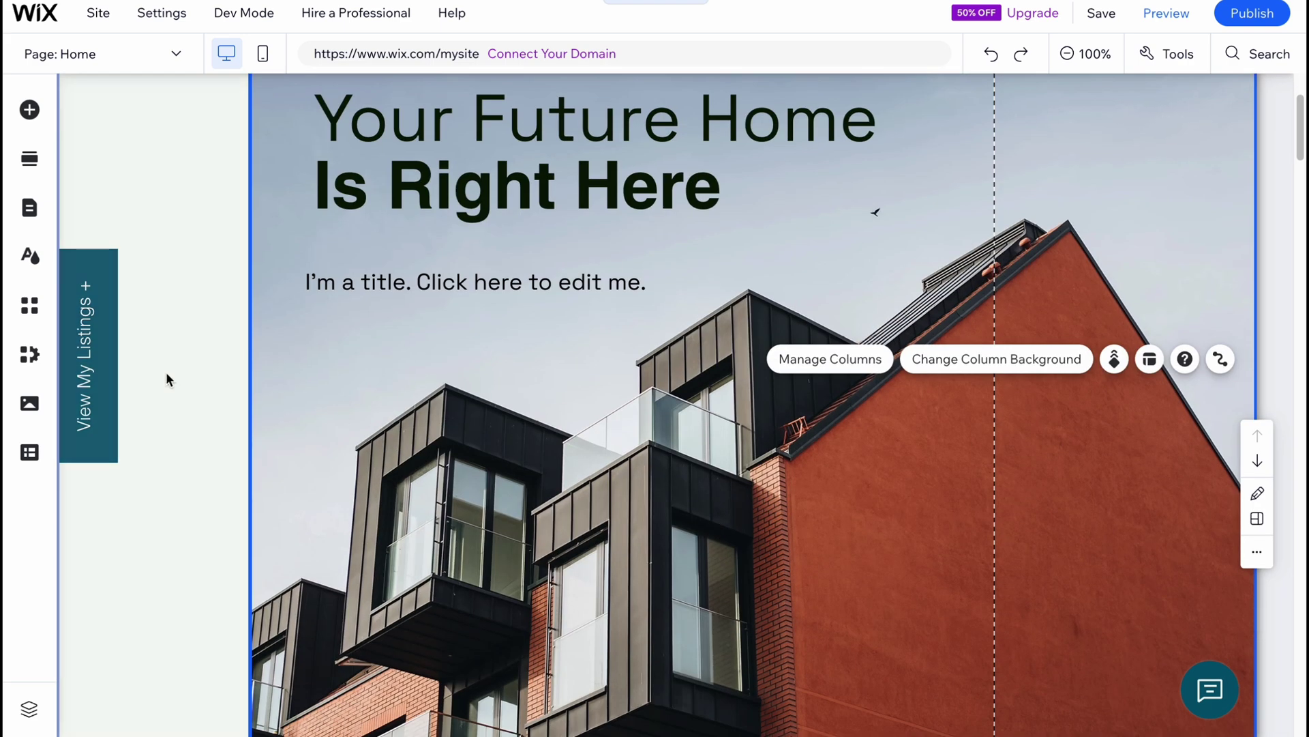
scroll(137, 358, up, 3)
click(143, 353)
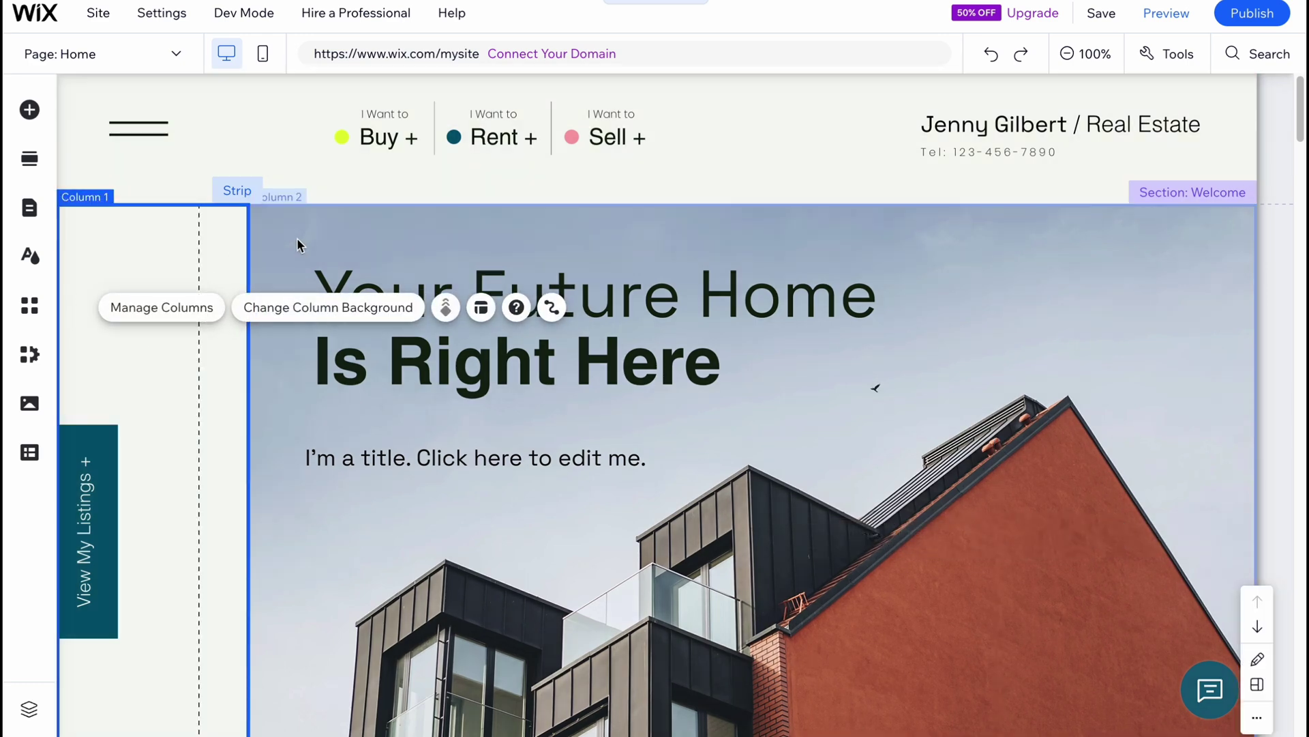
click(292, 198)
scroll(296, 348, down, 10)
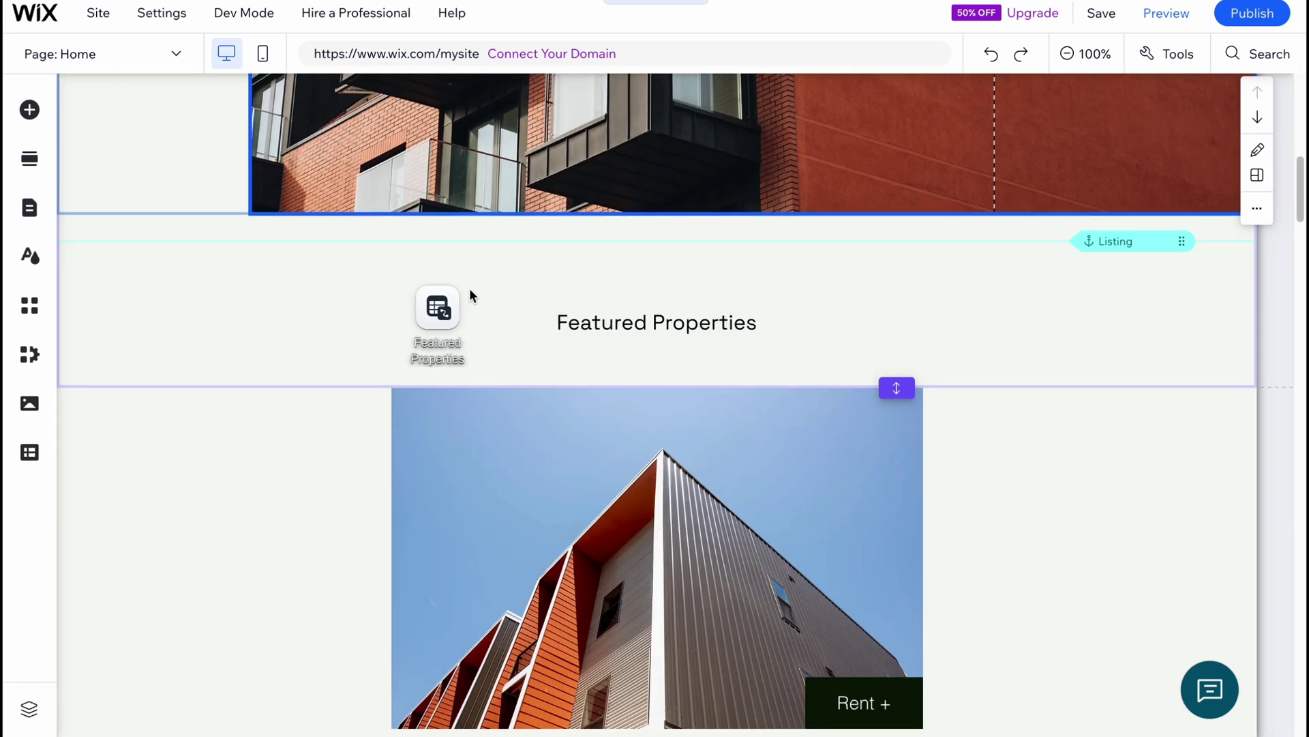
scroll(658, 382, up, 1)
scroll(546, 429, down, 10)
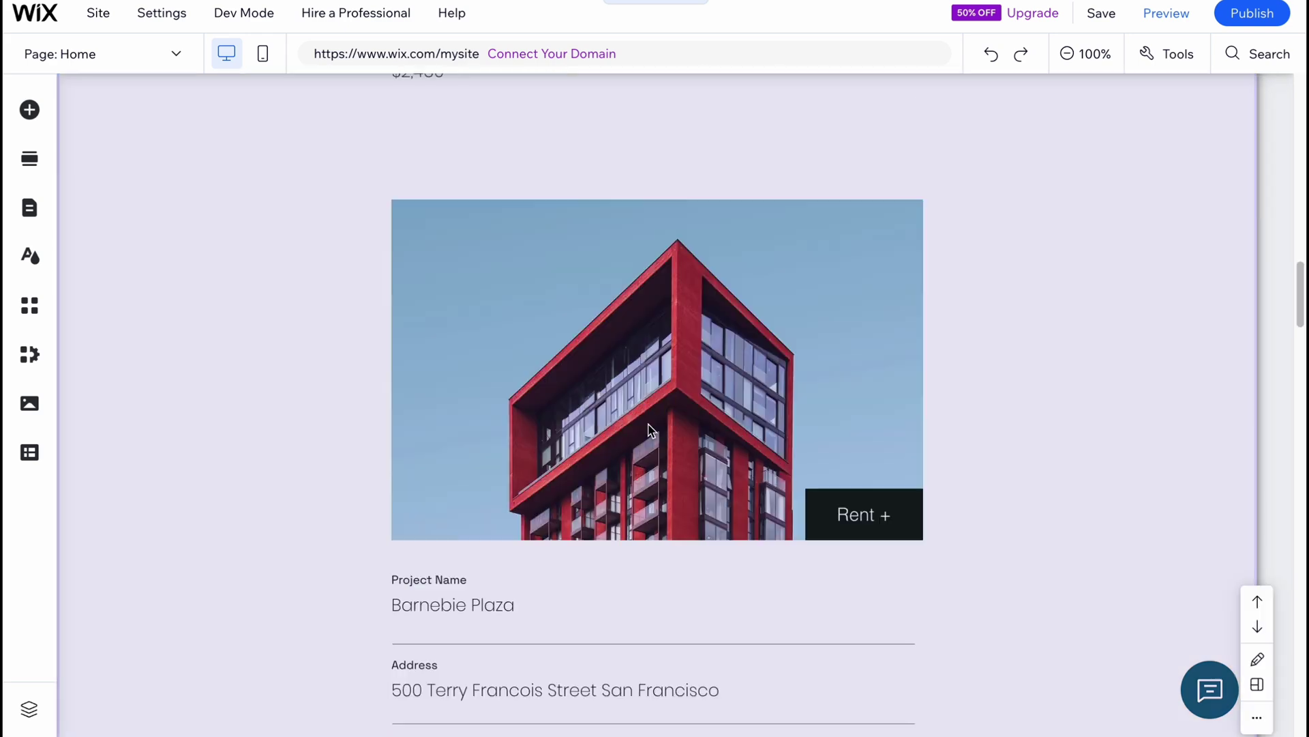
scroll(571, 409, up, 20)
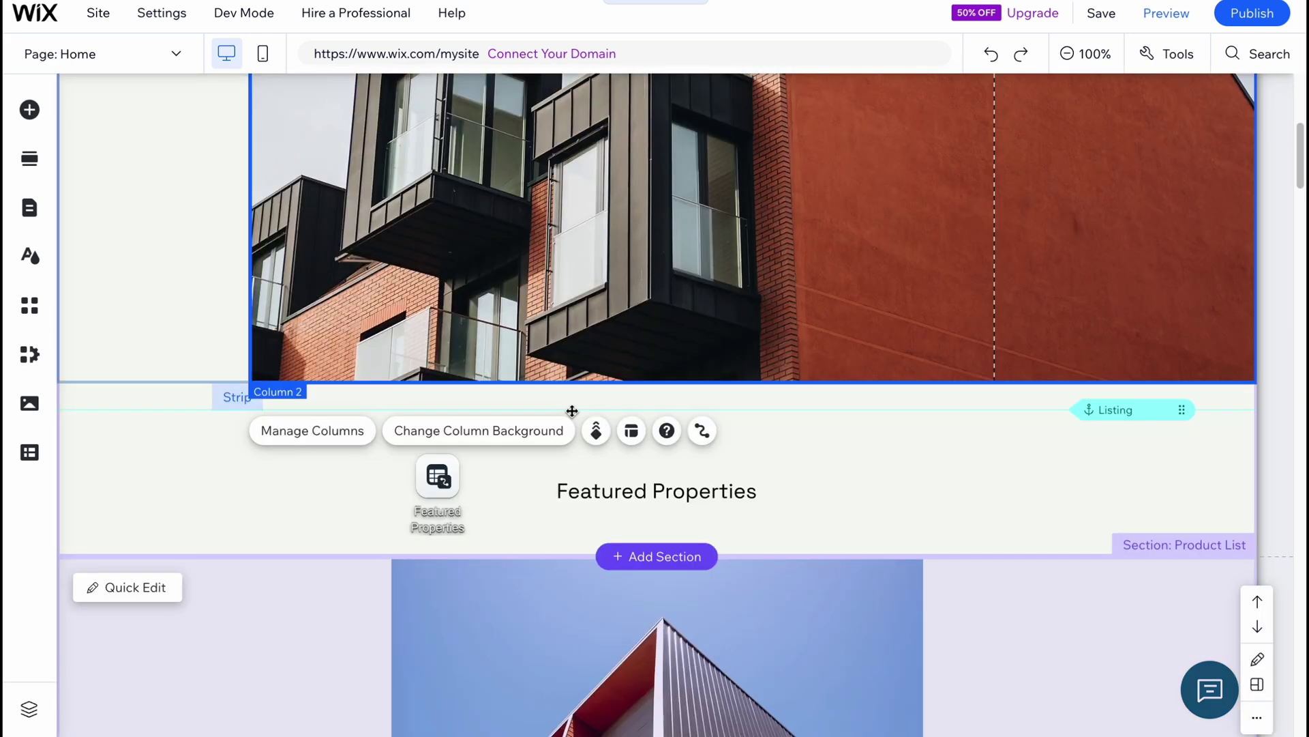
click(456, 344)
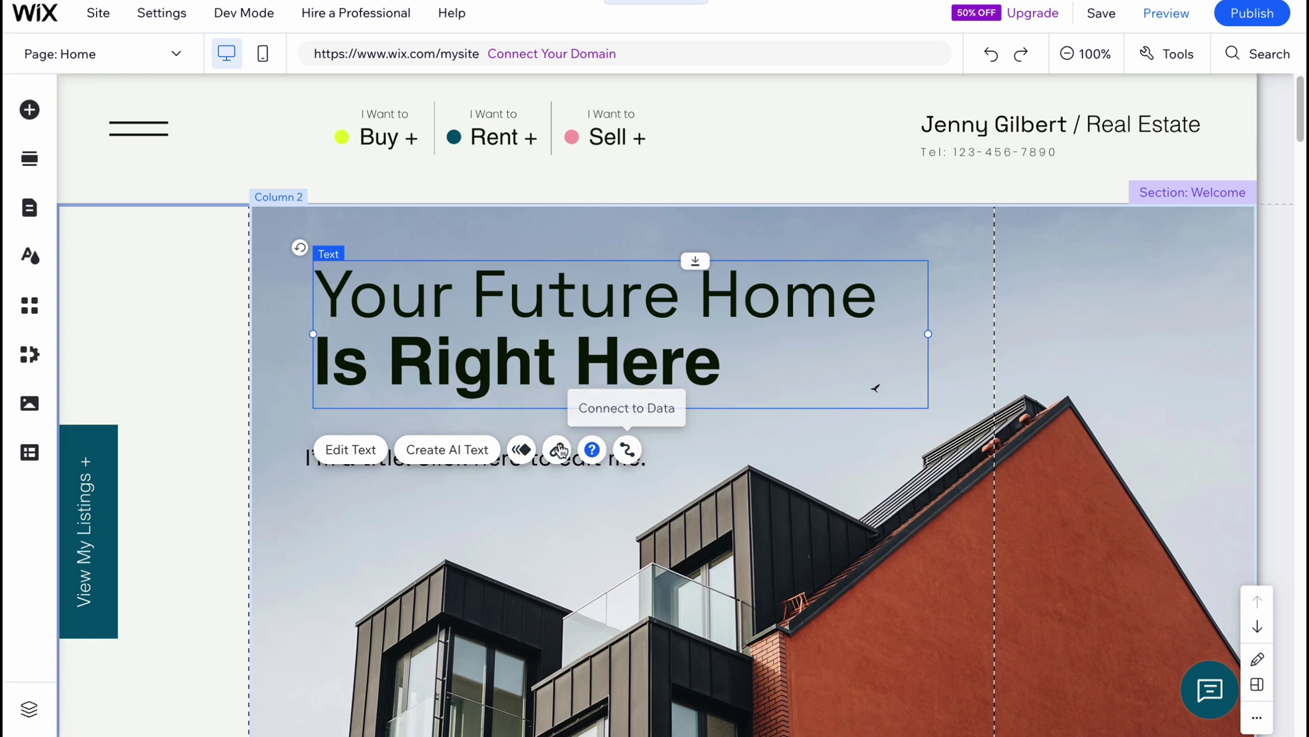
Open Add Elements and browse every category from Text down to Online Store.
click(29, 110)
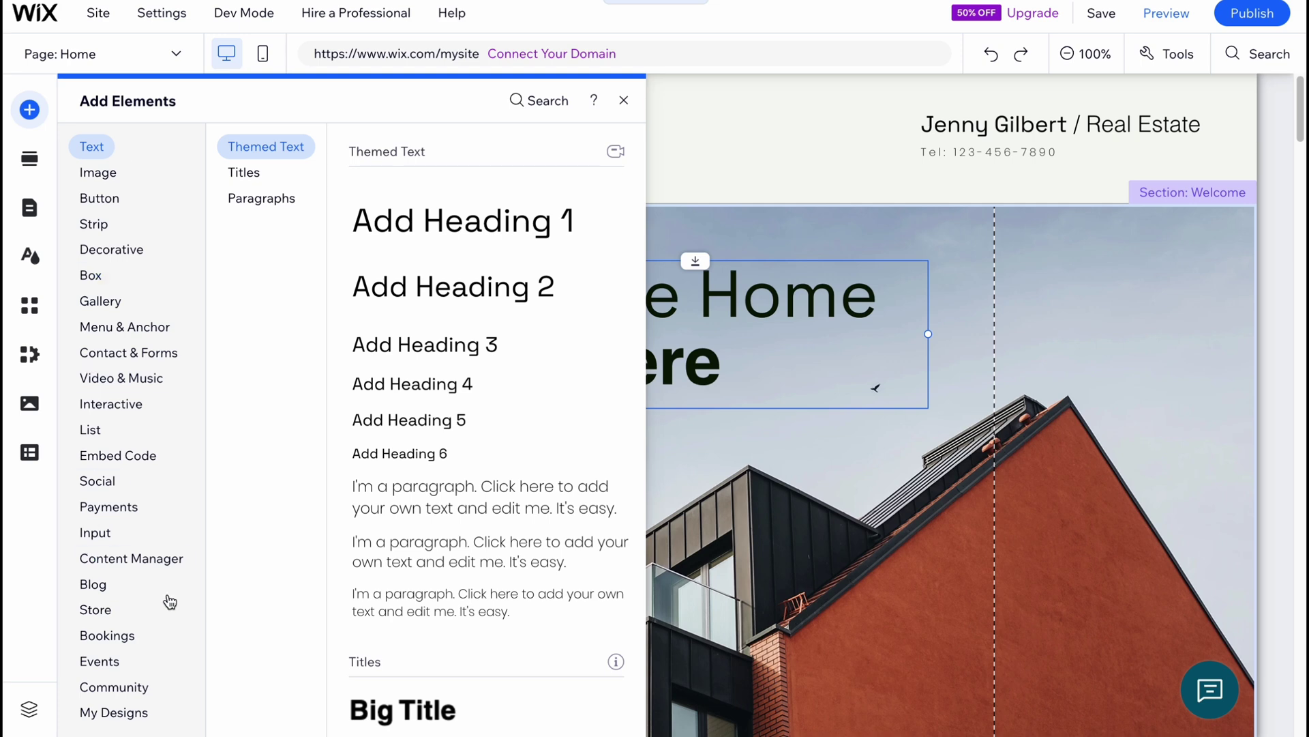
click(106, 178)
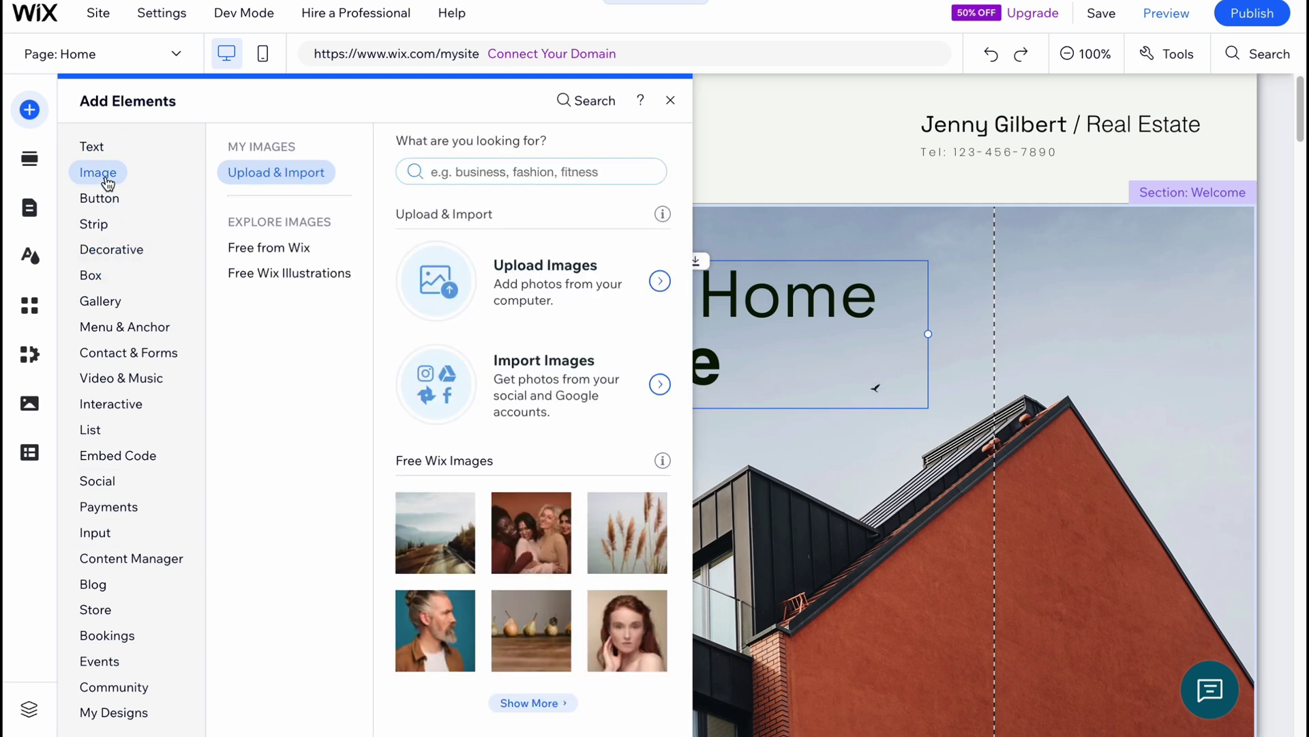
click(96, 147)
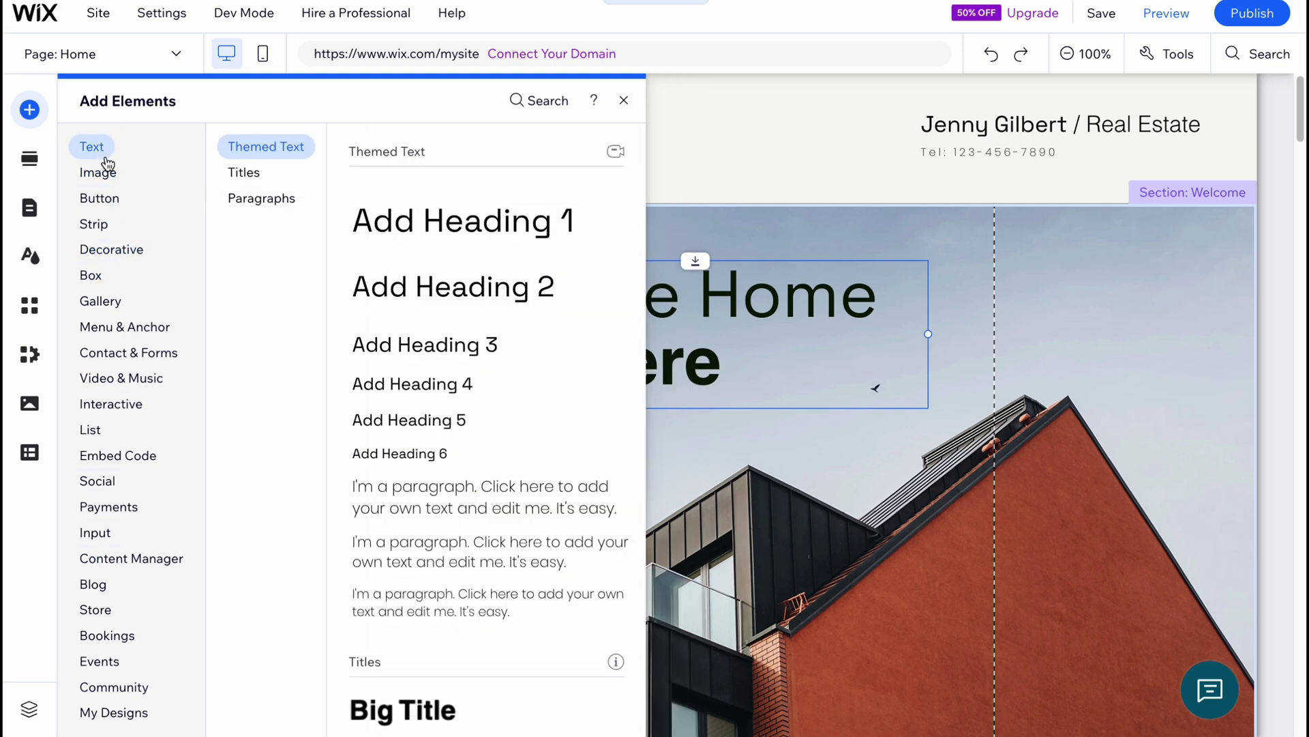
click(103, 172)
click(109, 198)
click(104, 225)
click(109, 254)
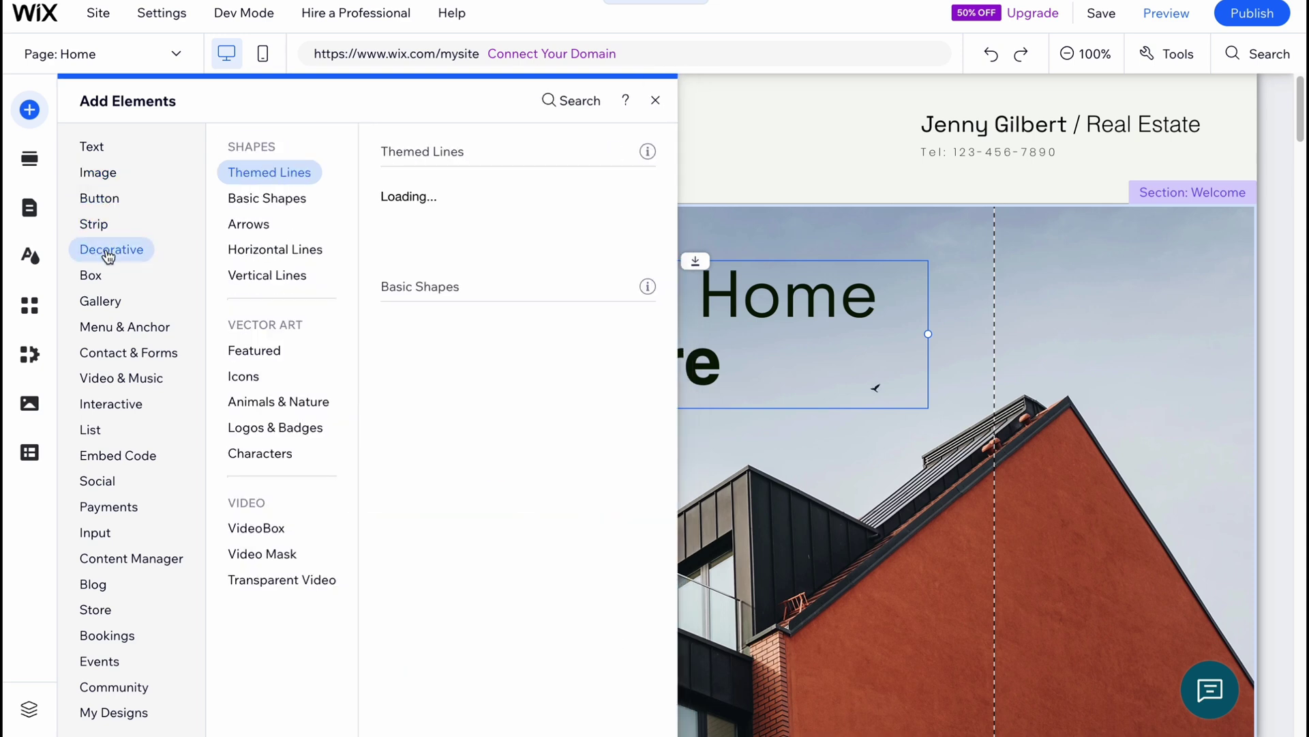
click(95, 275)
click(102, 300)
click(114, 329)
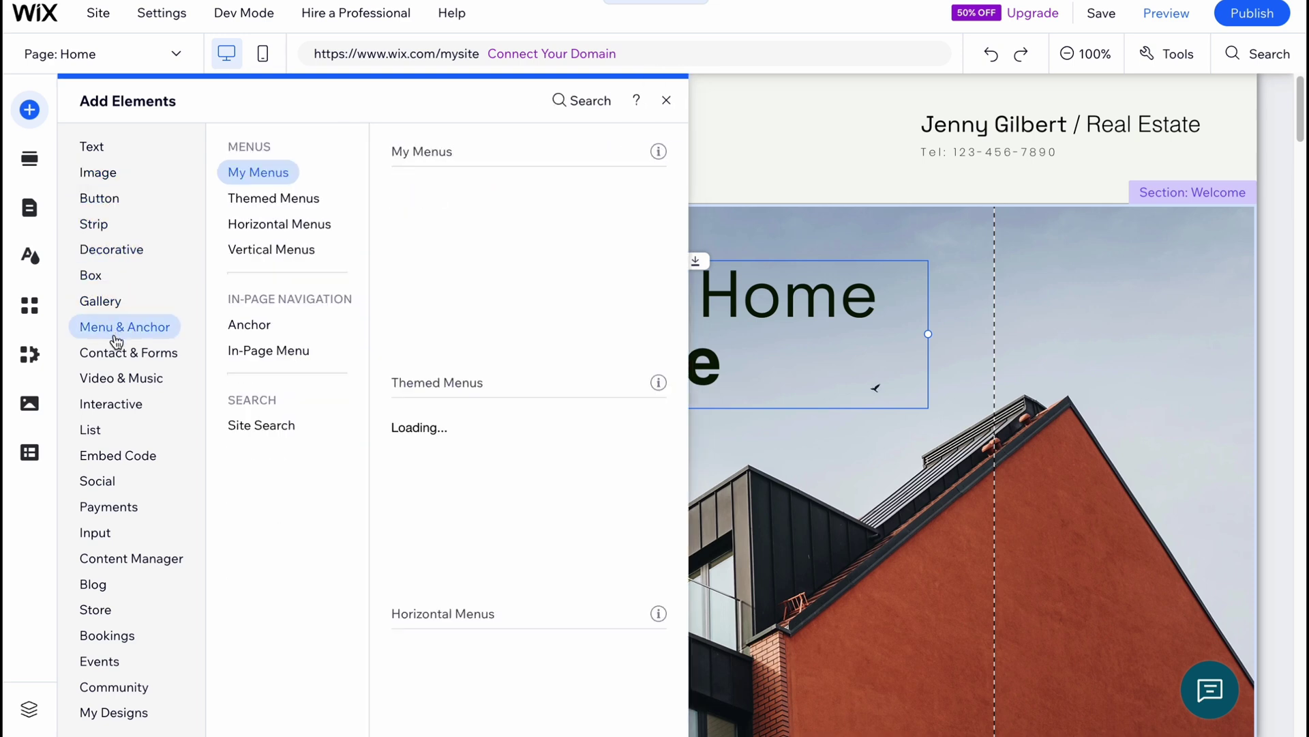
click(119, 353)
click(126, 379)
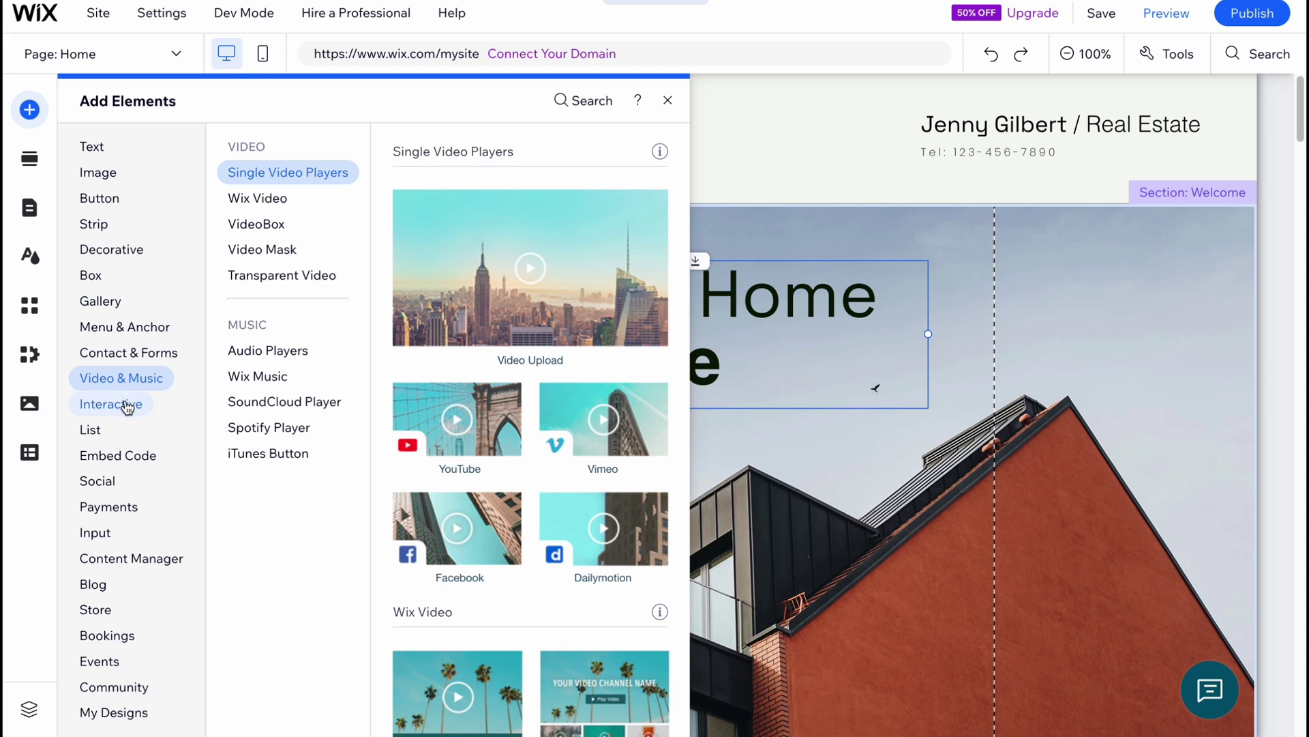
click(126, 407)
click(93, 430)
click(106, 459)
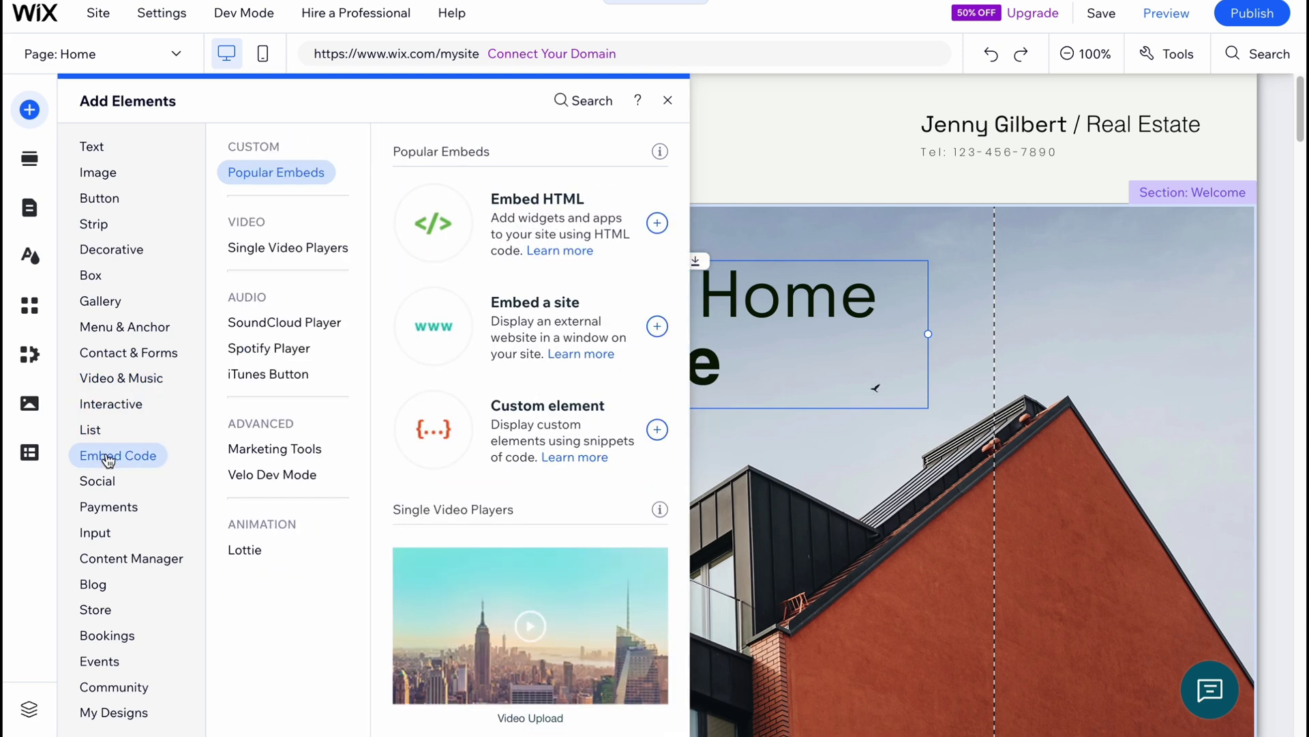
click(104, 482)
click(105, 510)
click(97, 535)
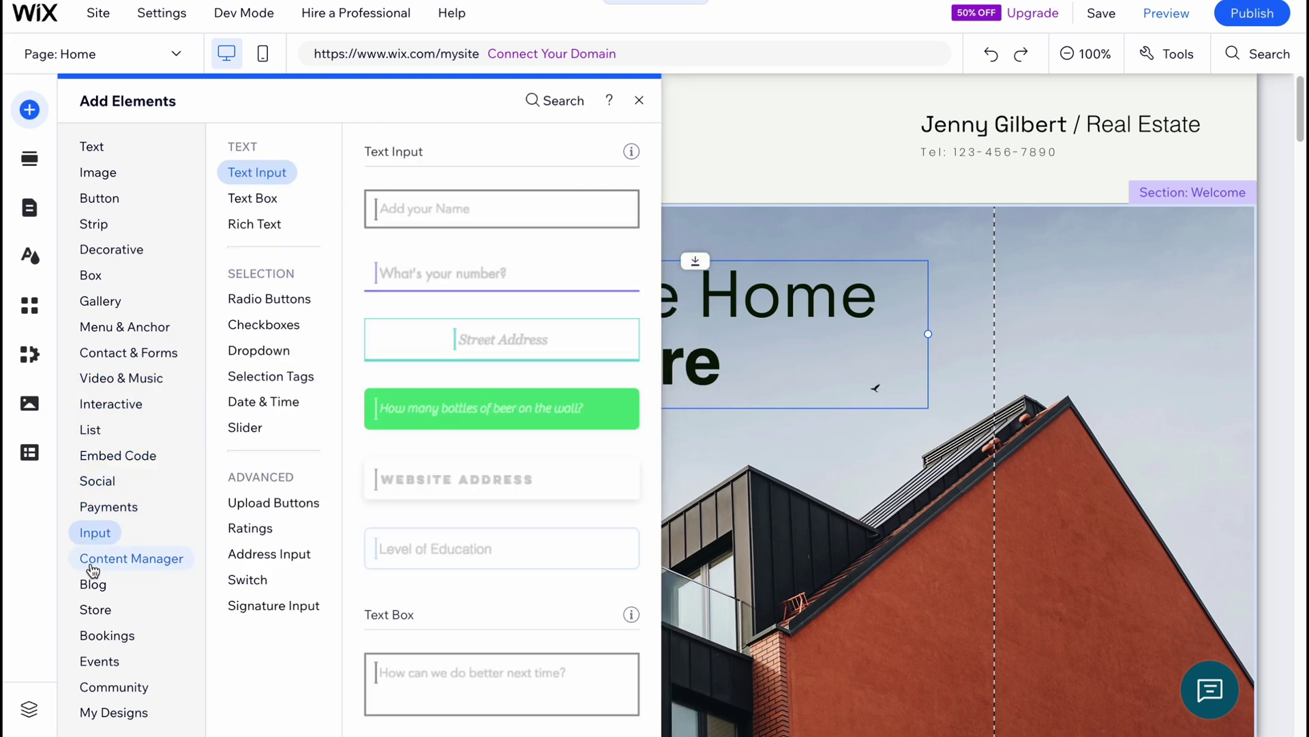
click(93, 565)
click(93, 584)
click(95, 608)
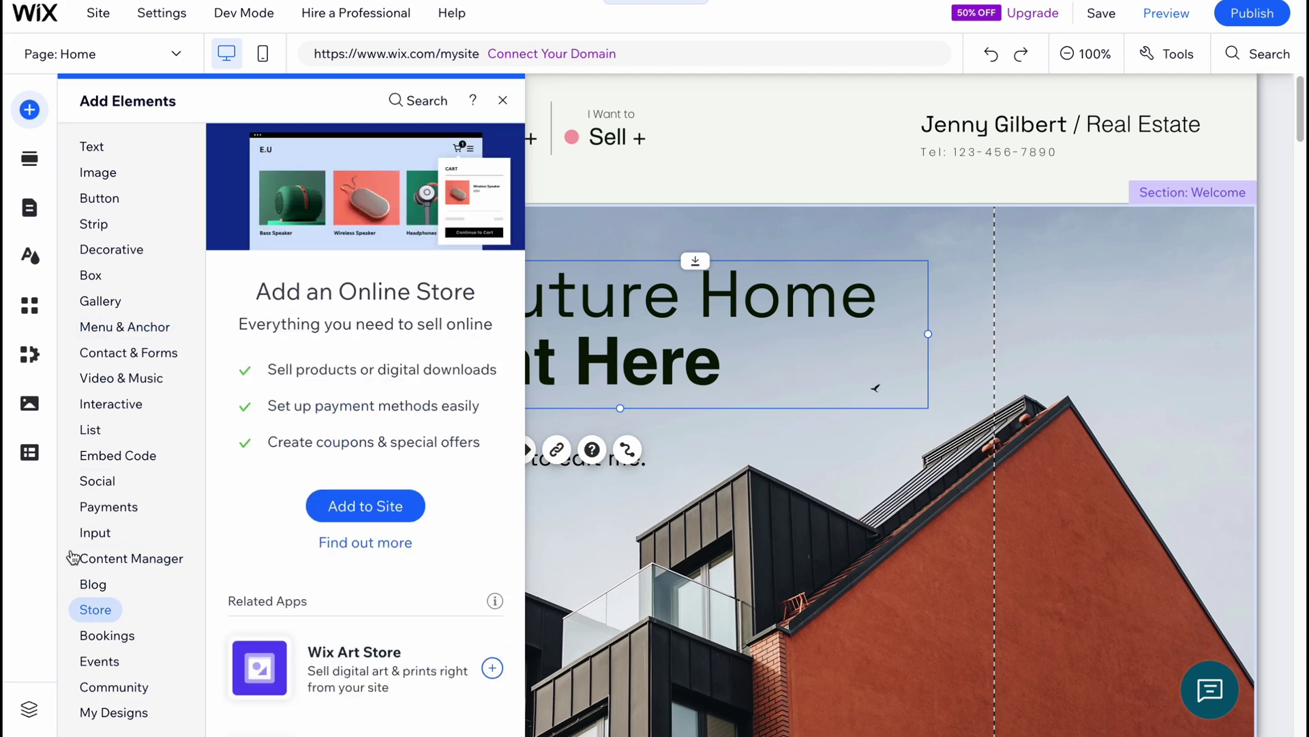
Return to the Button category to display the Themed Buttons.
click(99, 172)
click(91, 146)
click(98, 175)
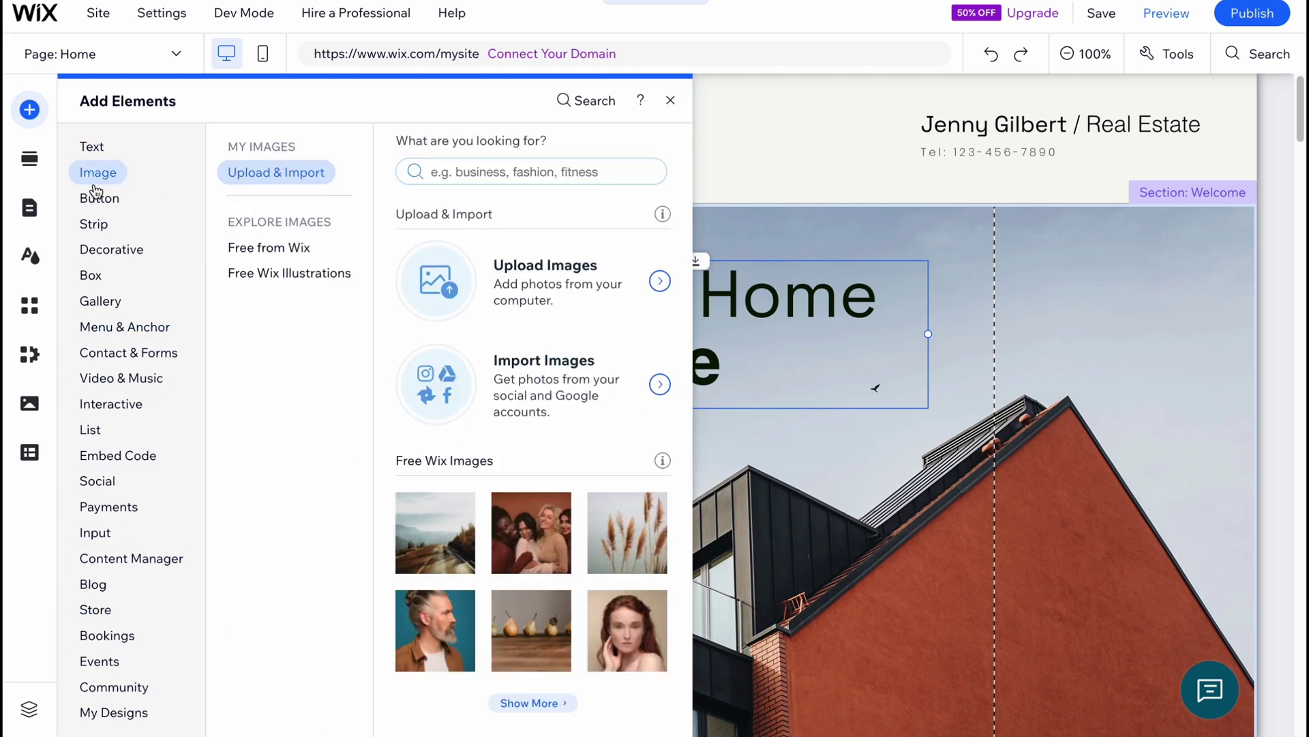
click(94, 200)
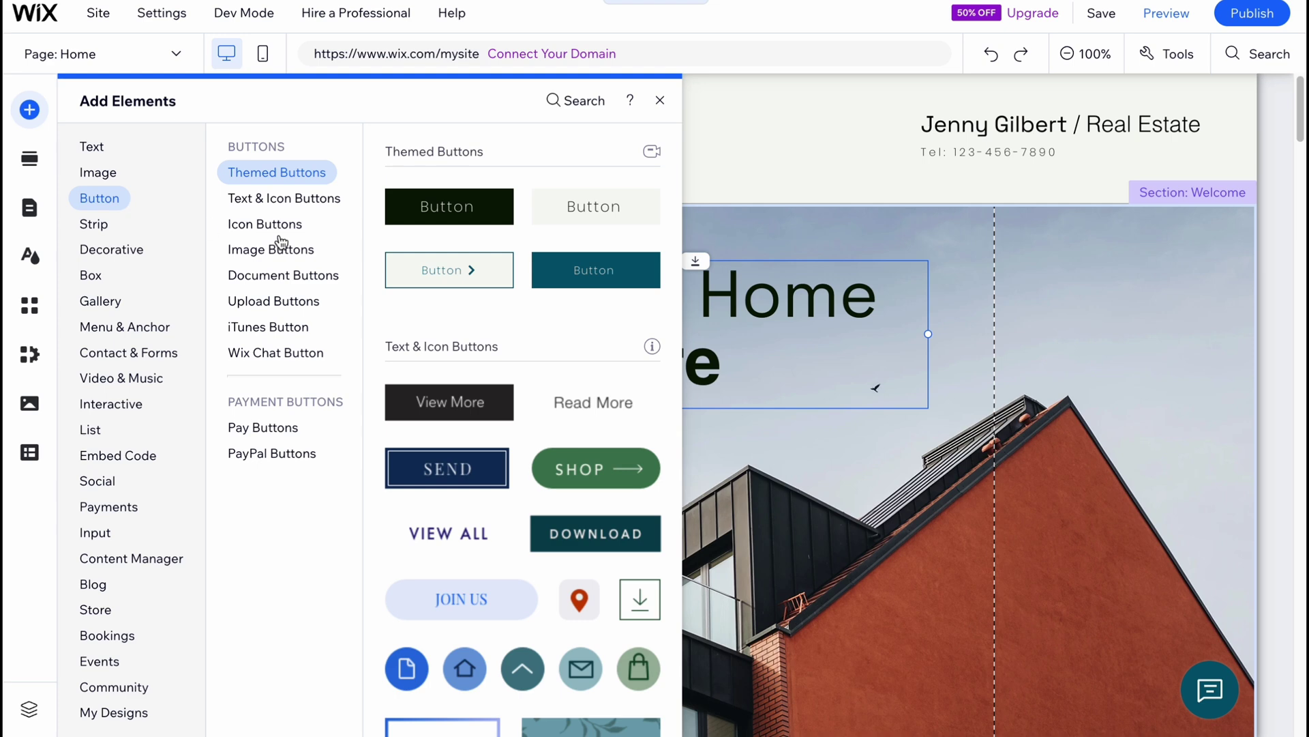
Drop a dark themed button beside the hero heading and make its text-only label 'Rent now'.
drag(440, 217, 791, 379)
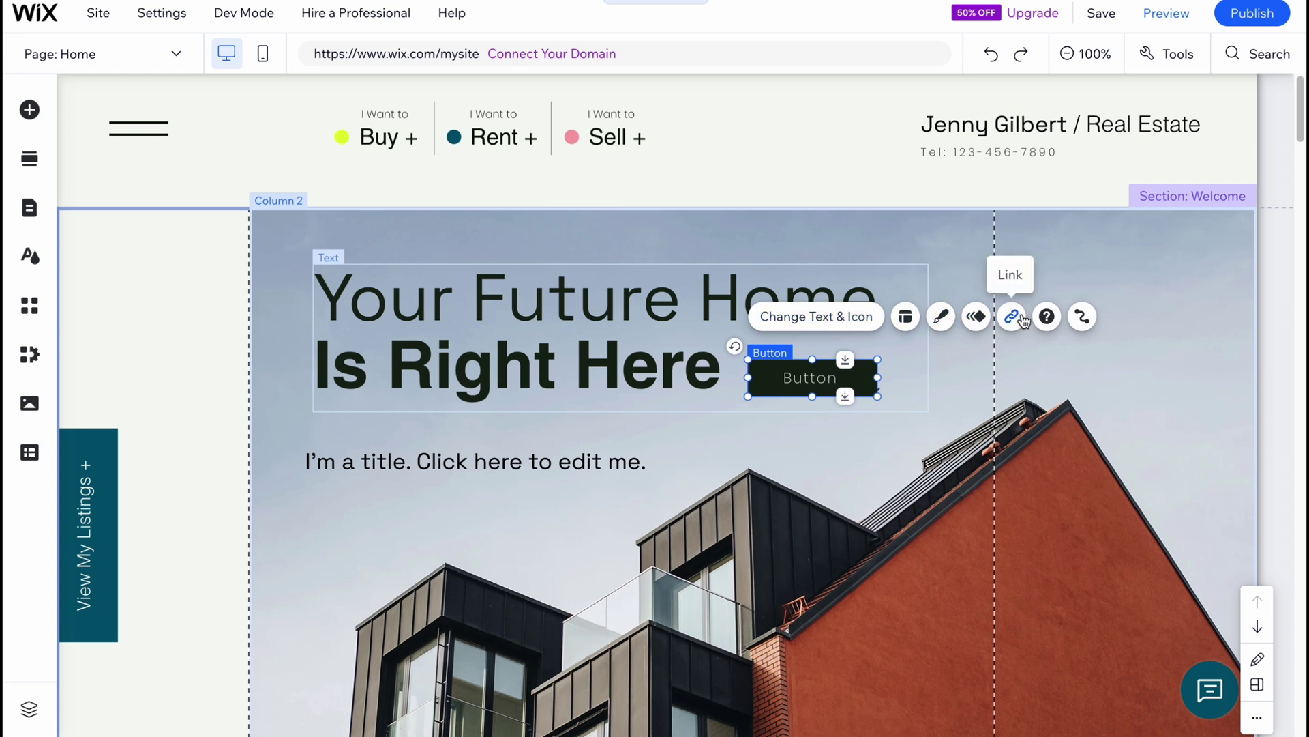
click(853, 327)
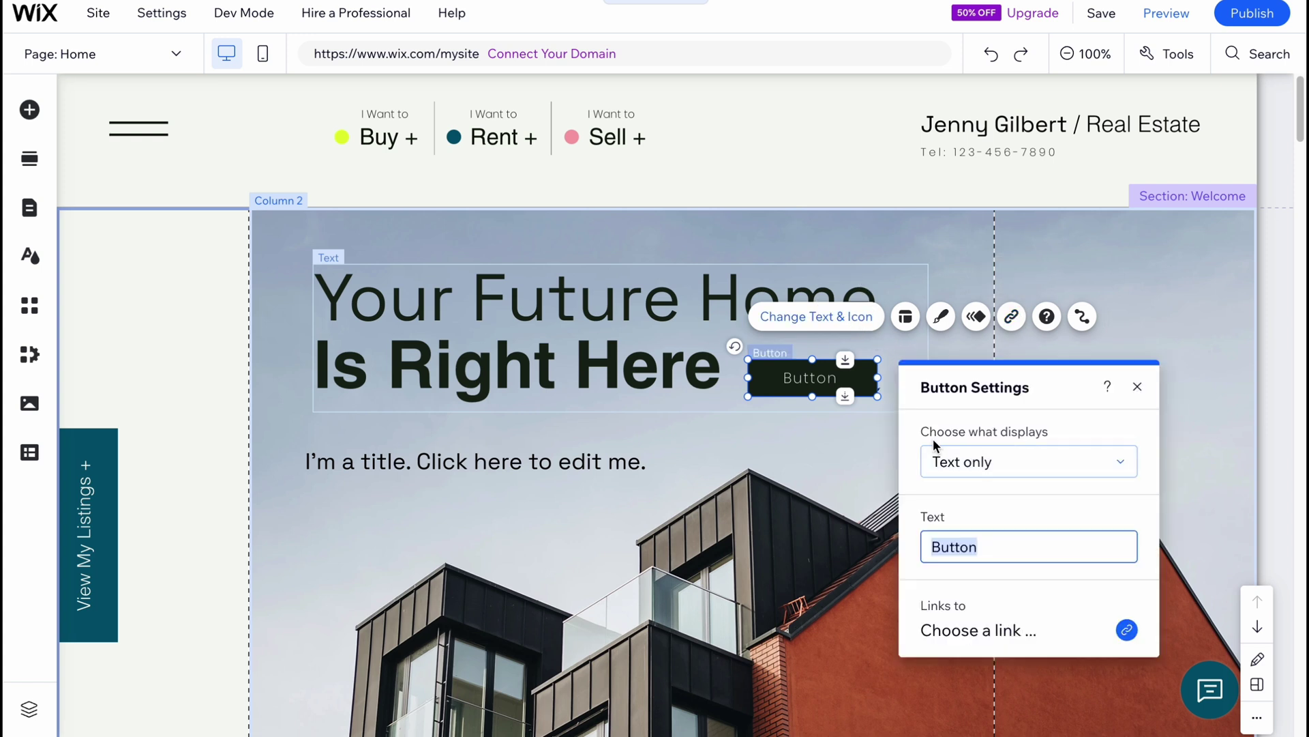
click(973, 464)
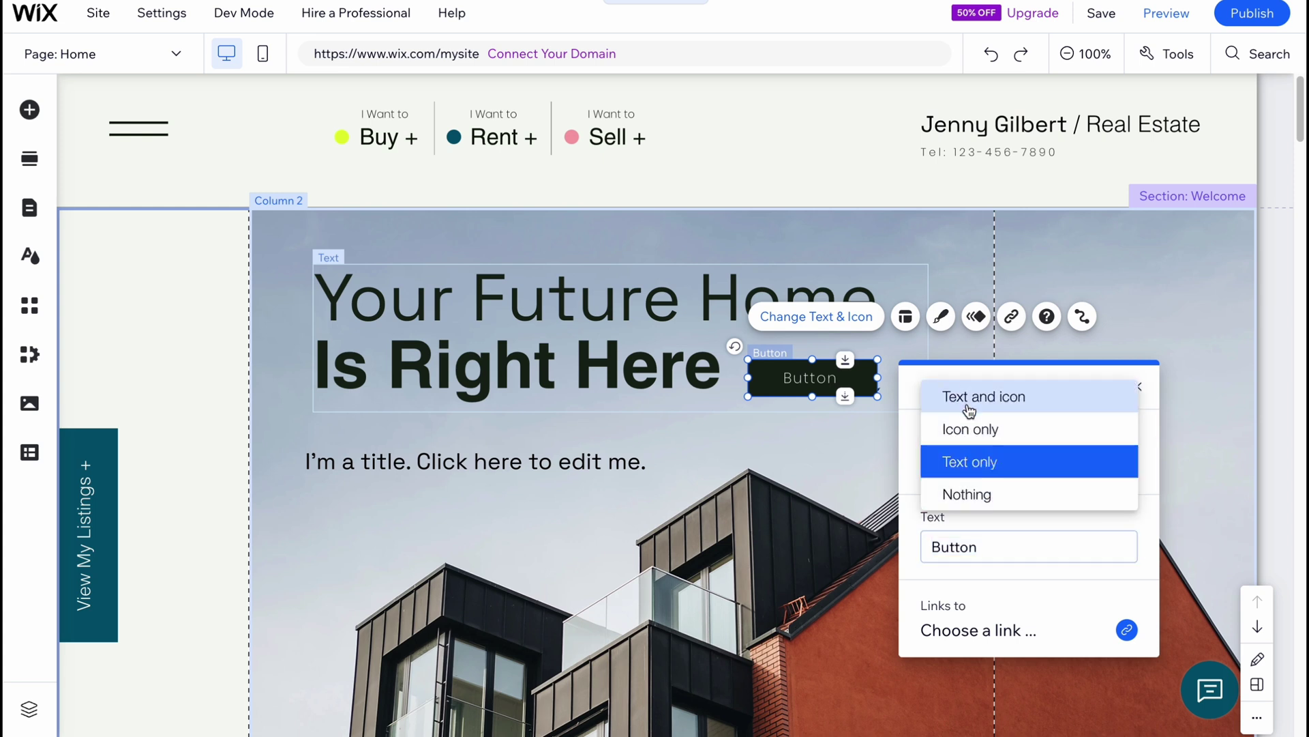
click(917, 461)
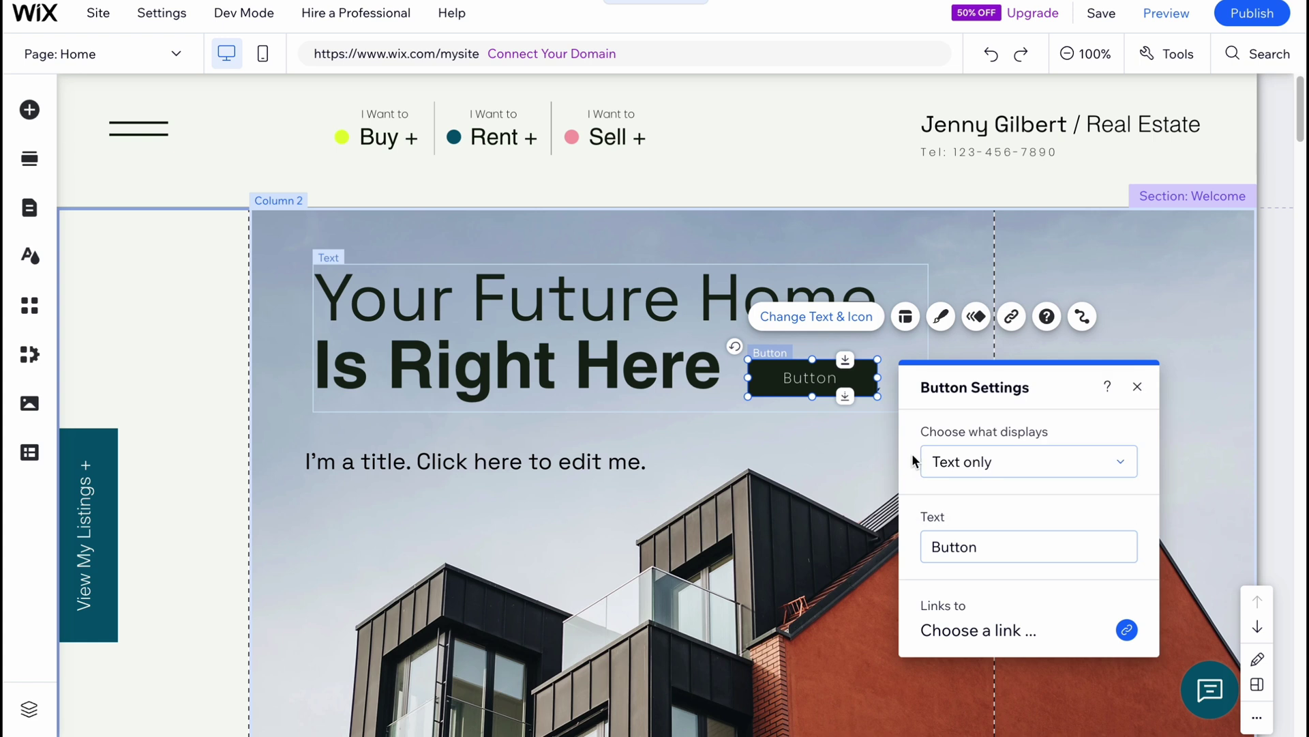
click(982, 546)
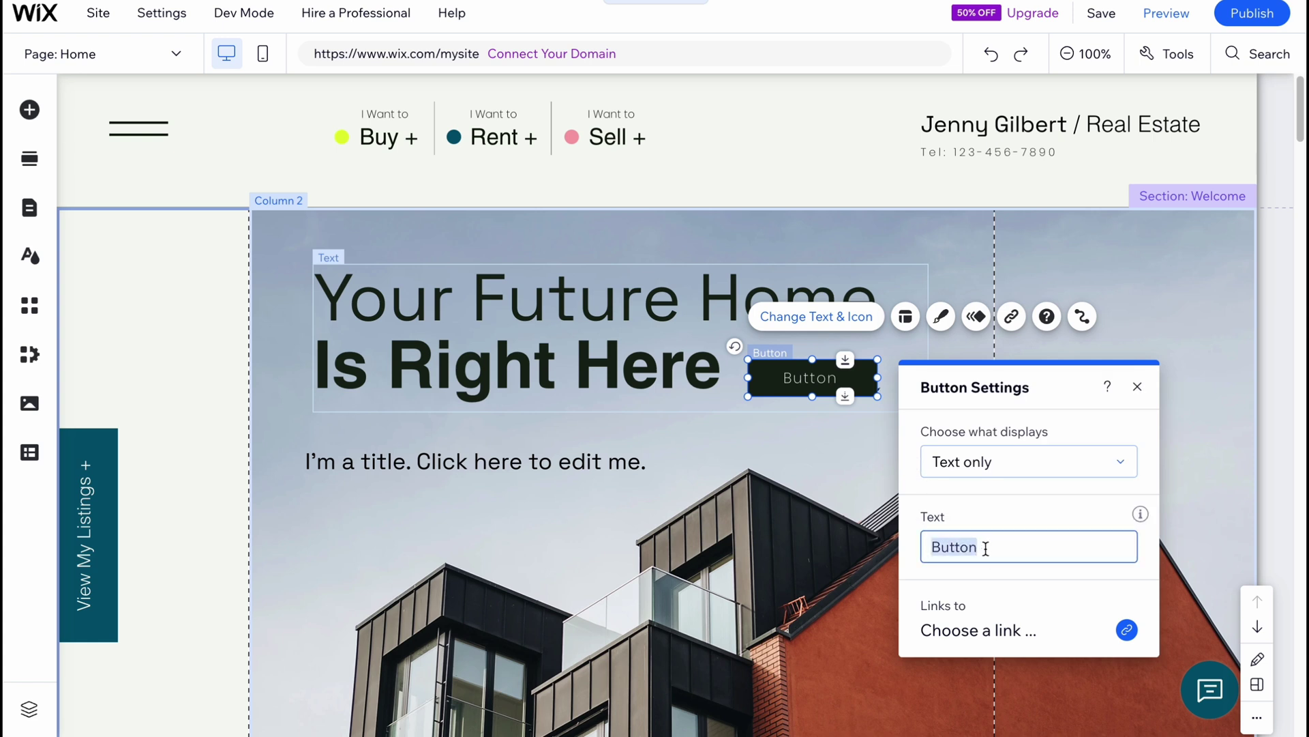
text(nt now)
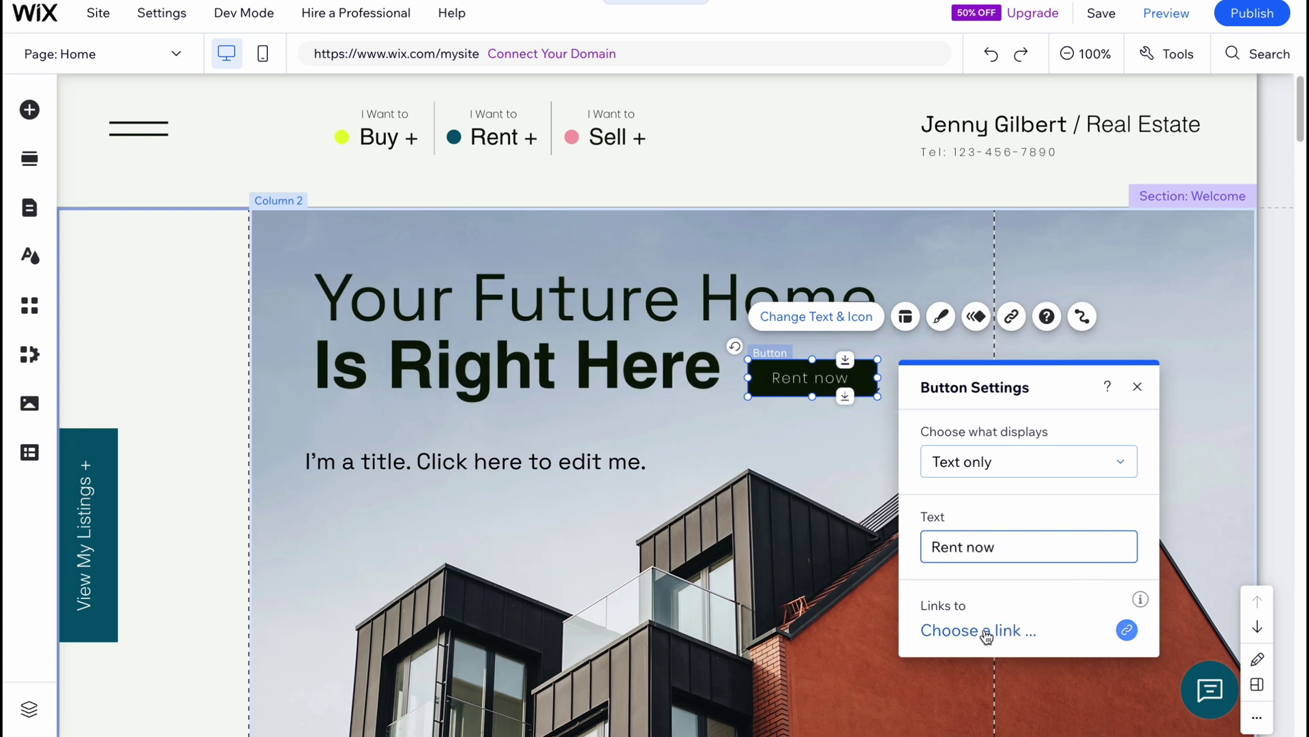
Close the Button Settings panel and review the page layout.
click(693, 437)
scroll(818, 450, down, 3)
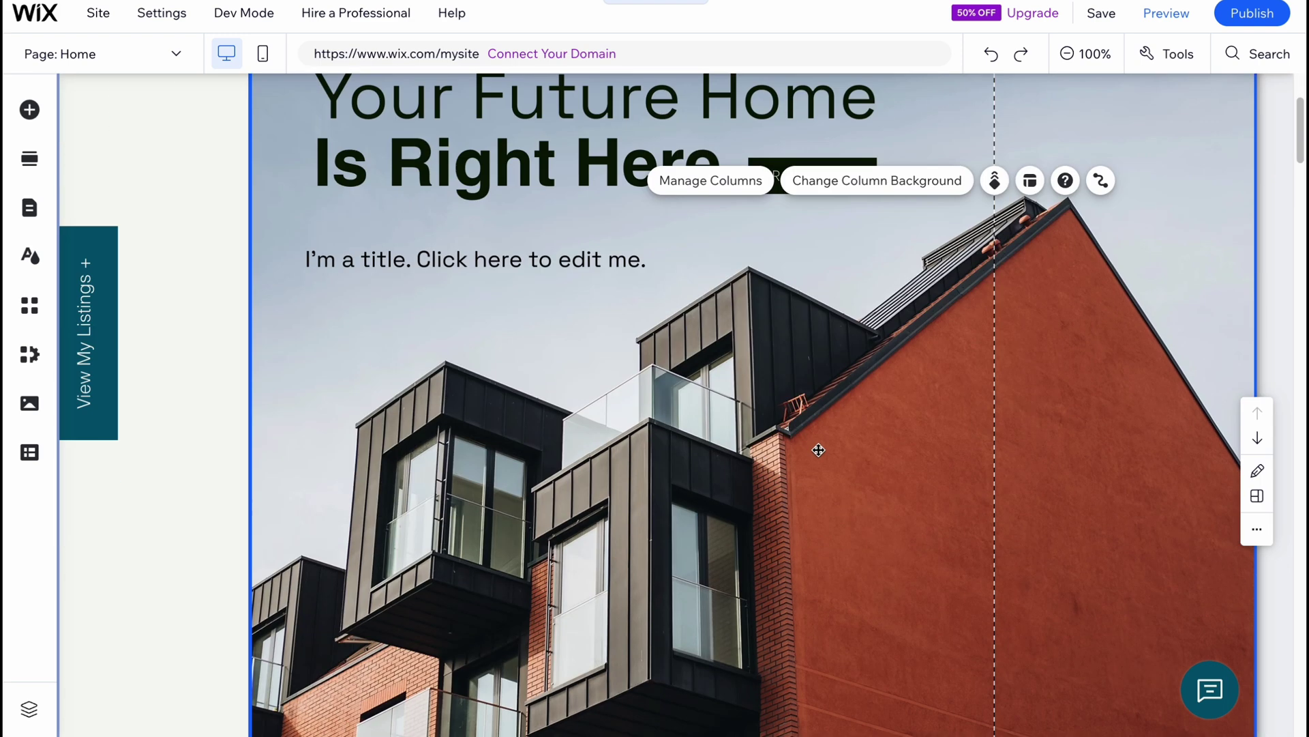
scroll(819, 450, down, 6)
scroll(819, 447, down, 5)
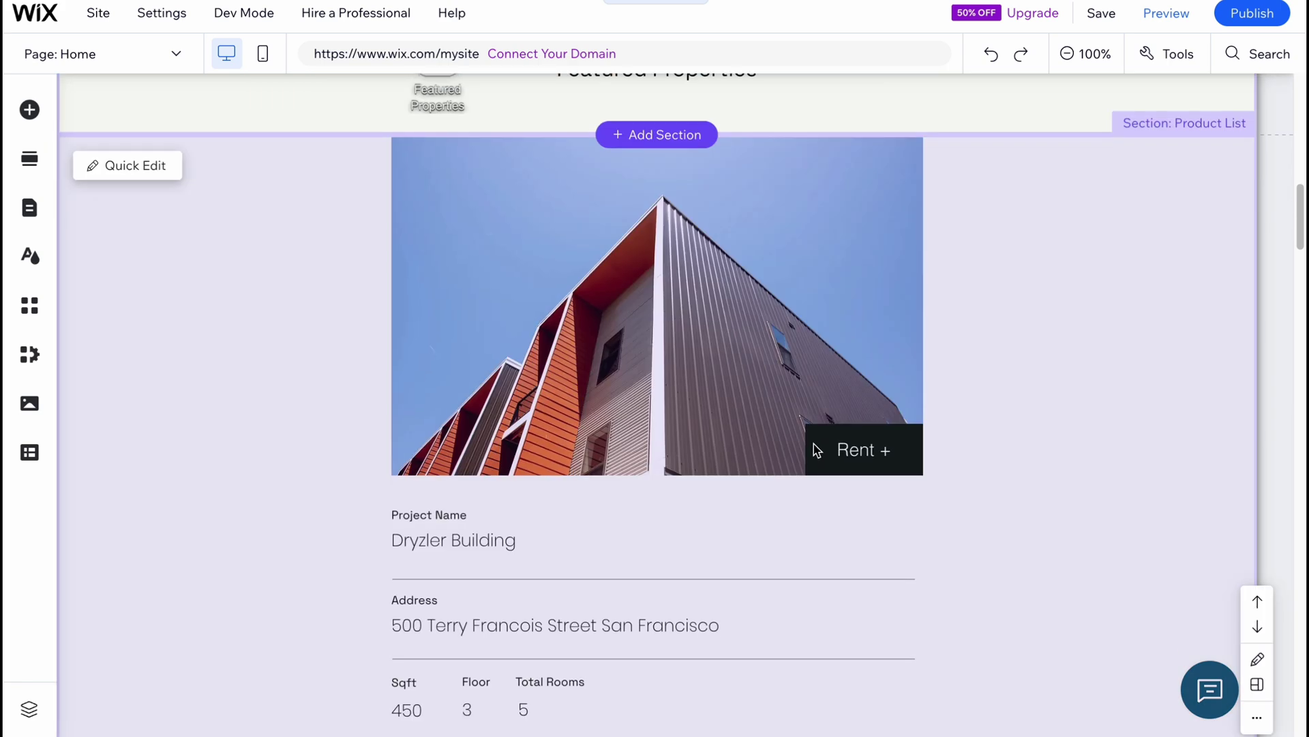
scroll(815, 449, down, 15)
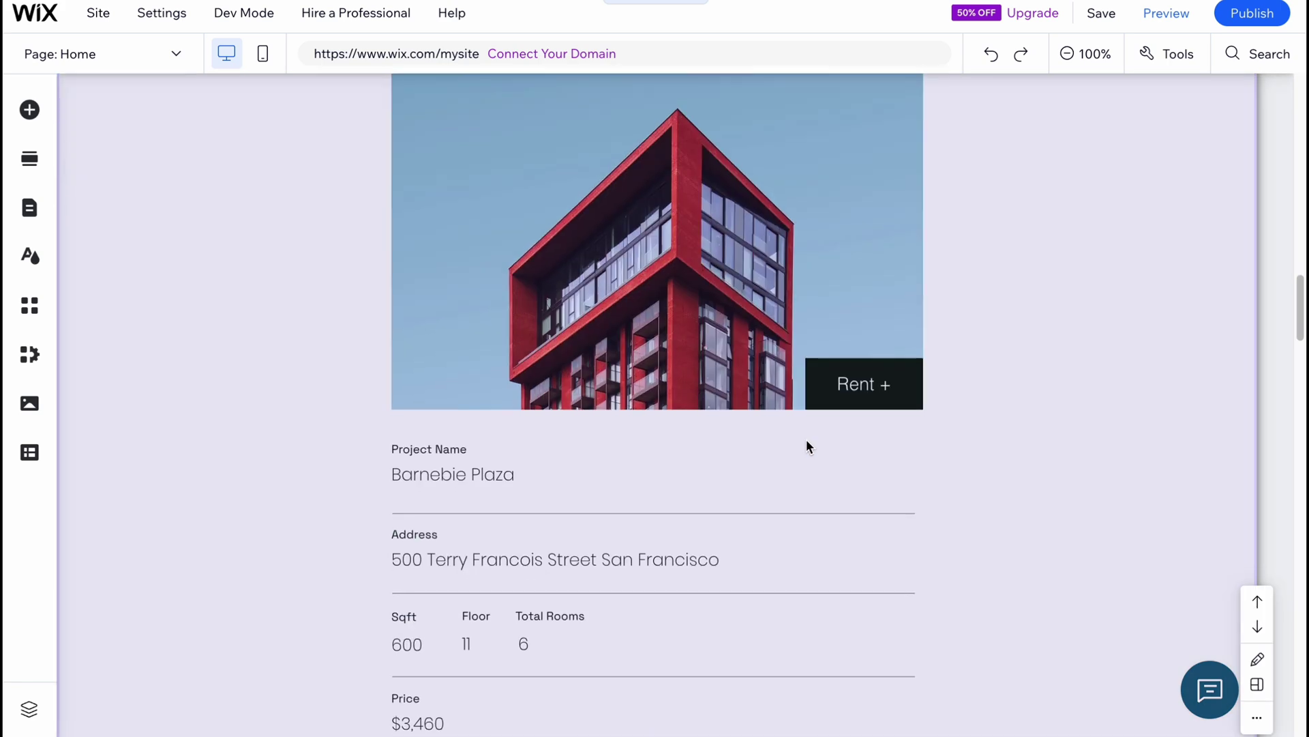
scroll(793, 427, up, 20)
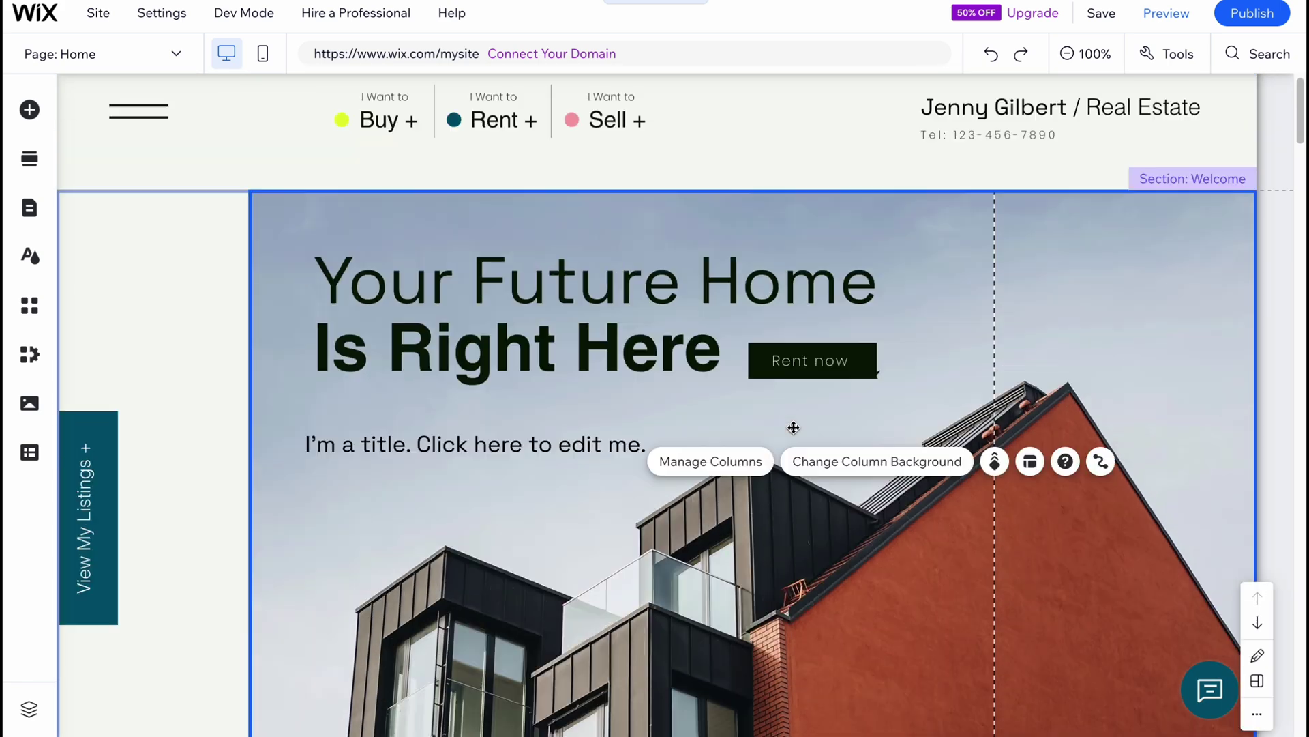
Publish the site on the free my-site-1 Wix address and dismiss the saved notice.
click(1235, 14)
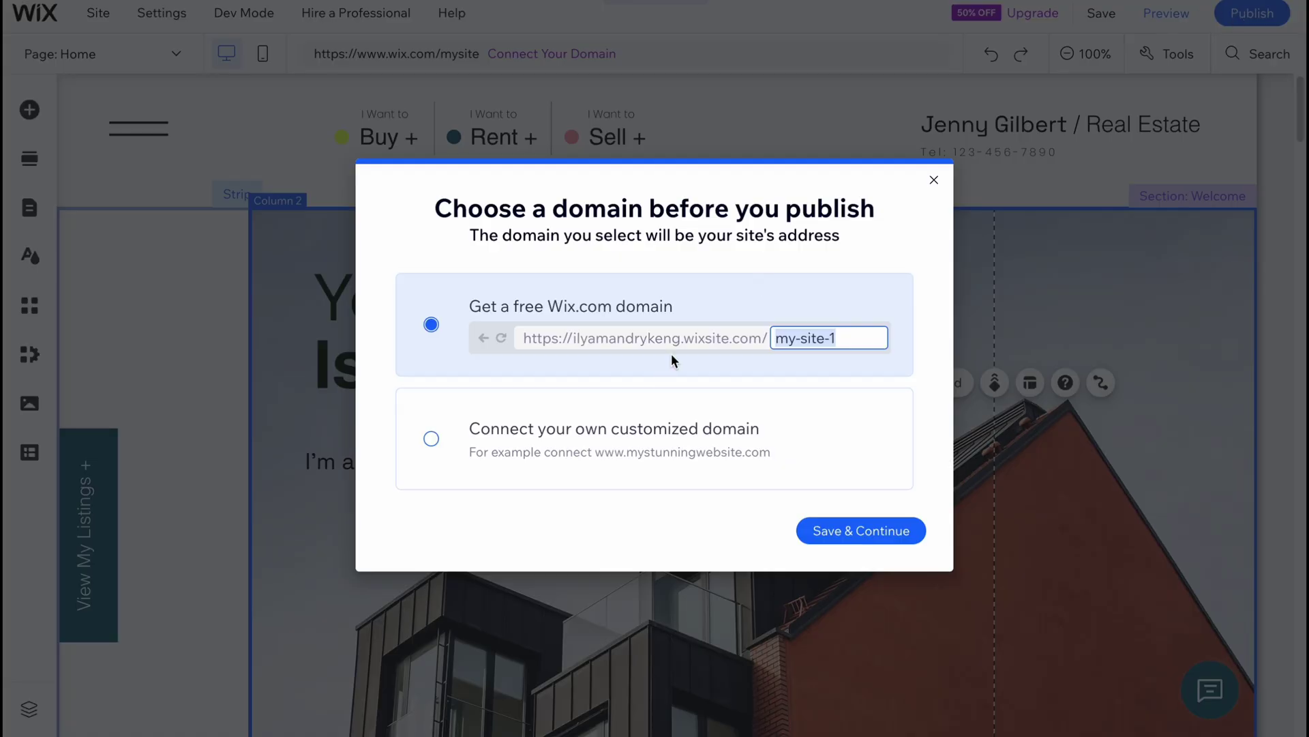
click(827, 530)
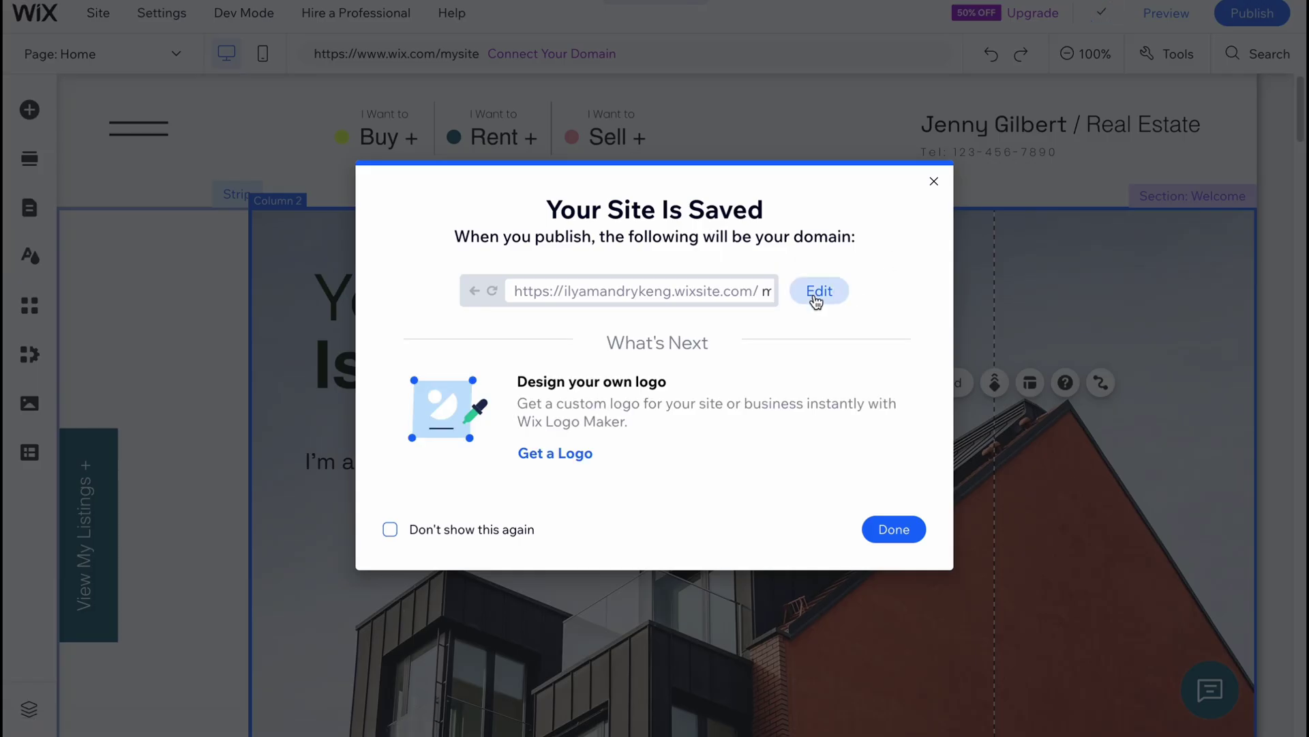
click(894, 528)
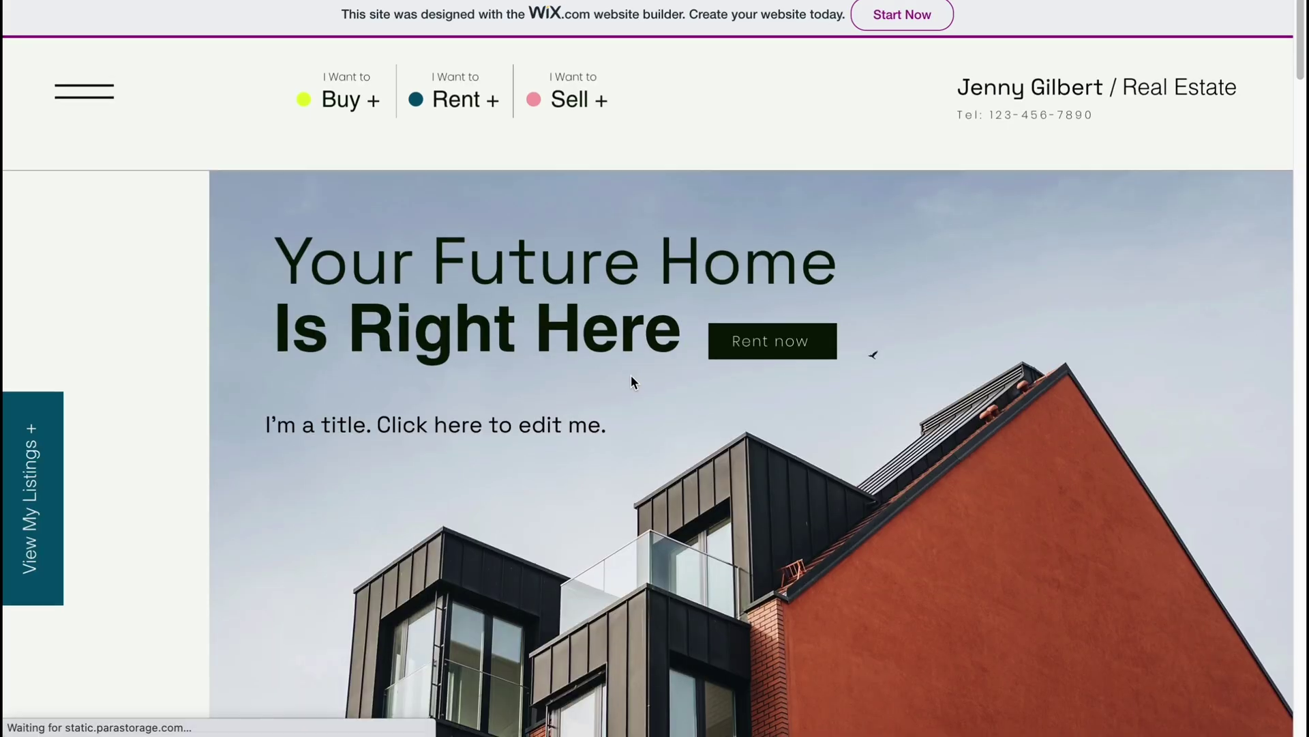
Review the live page and close the Congratulations publishing dialog.
scroll(631, 374, down, 6)
scroll(629, 375, up, 2)
scroll(623, 377, down, 15)
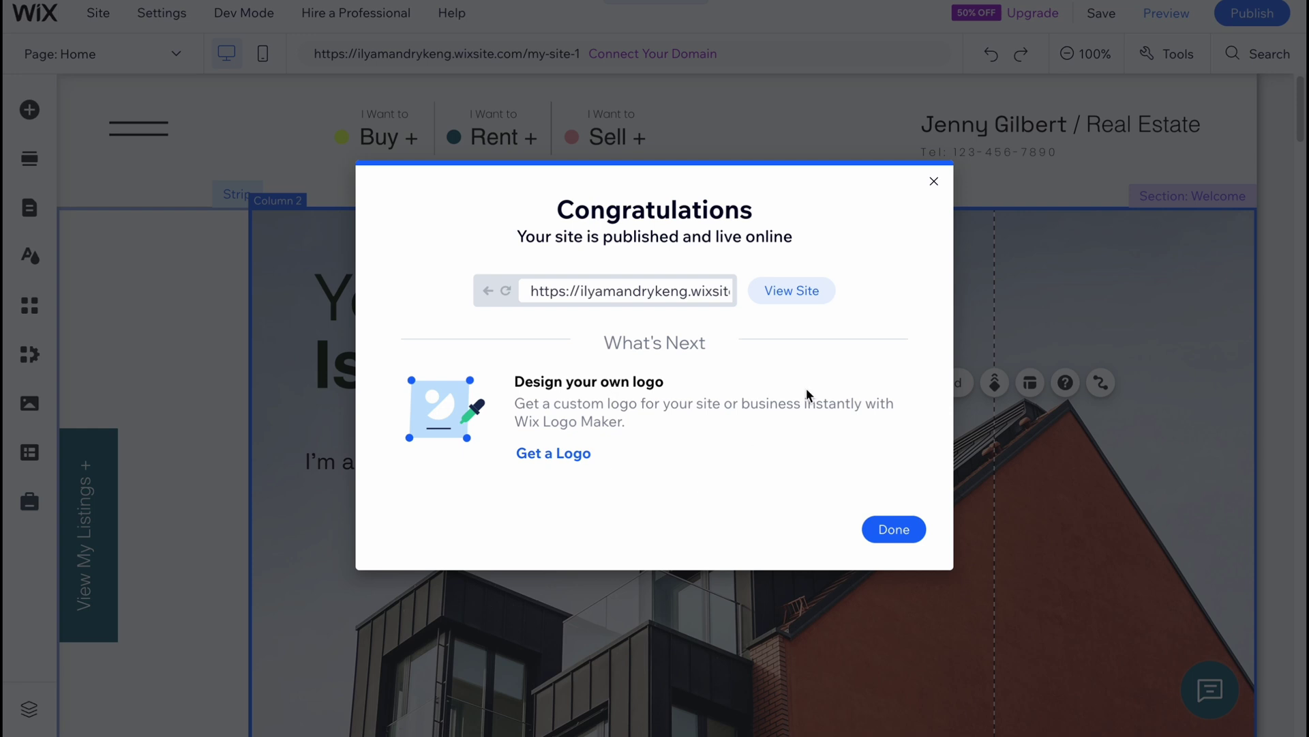
click(934, 182)
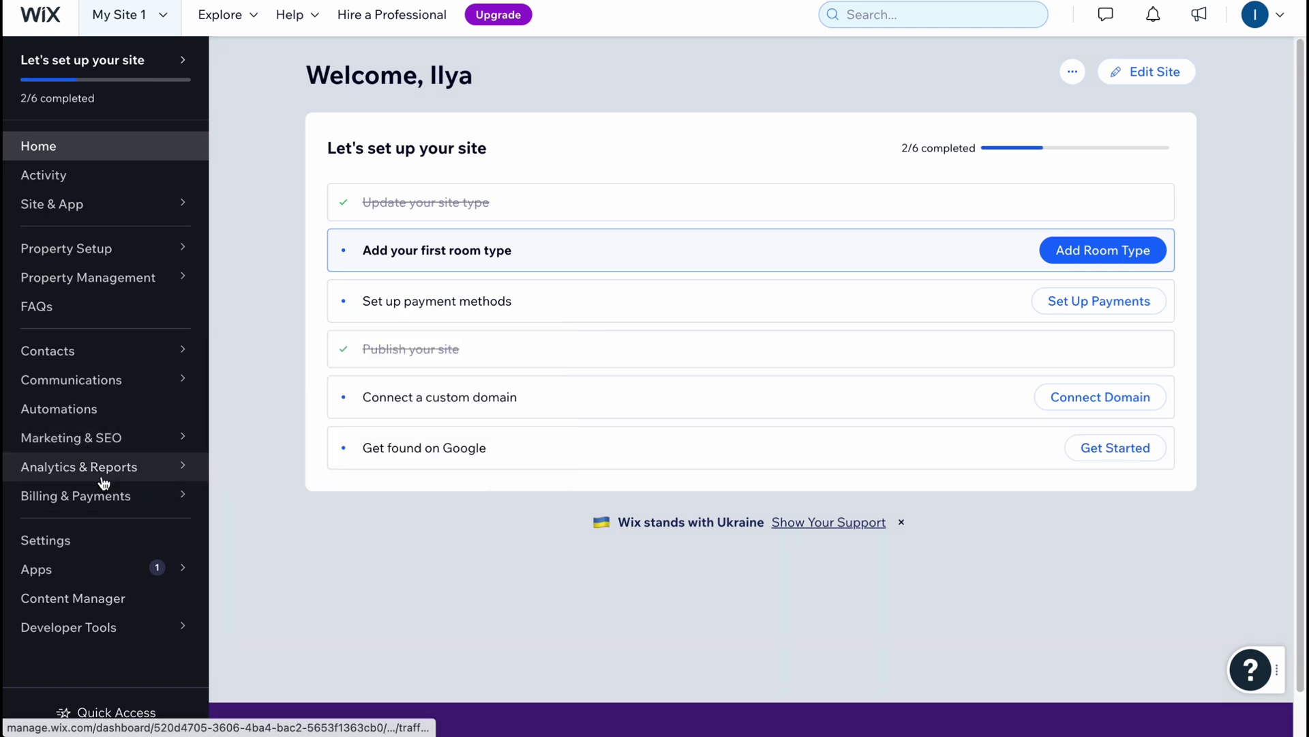
Check the dashboard sidebar sections beside the 2/6 setup checklist.
mouse_move(103, 477)
mouse_move(100, 511)
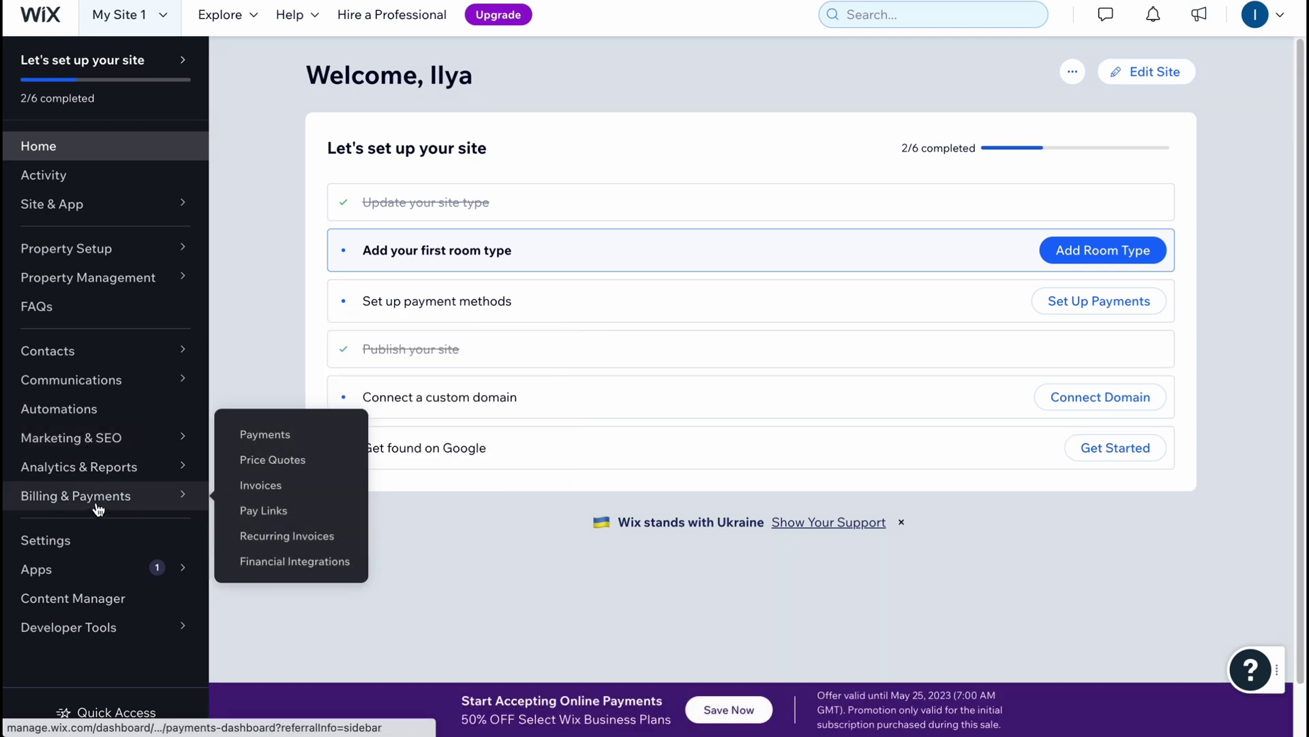